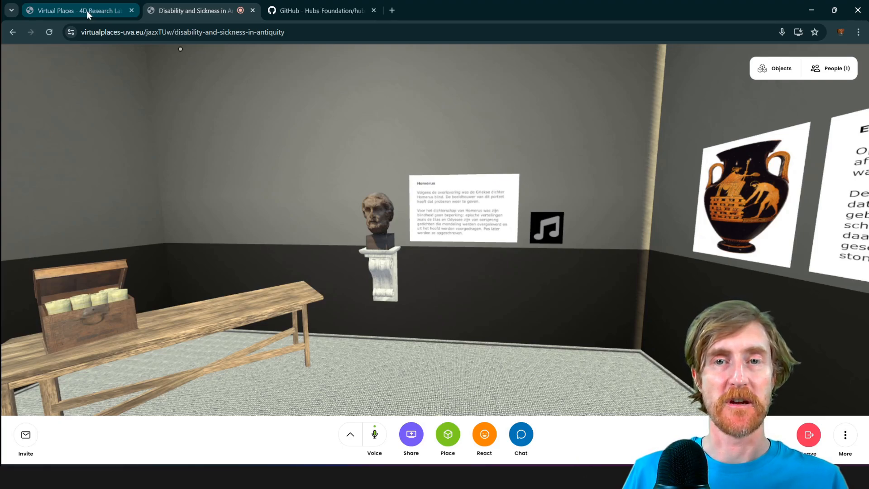
# Request a sign-in link on the Virtual Places site by submitting the account's e-mail address
pyautogui.click(86, 10)
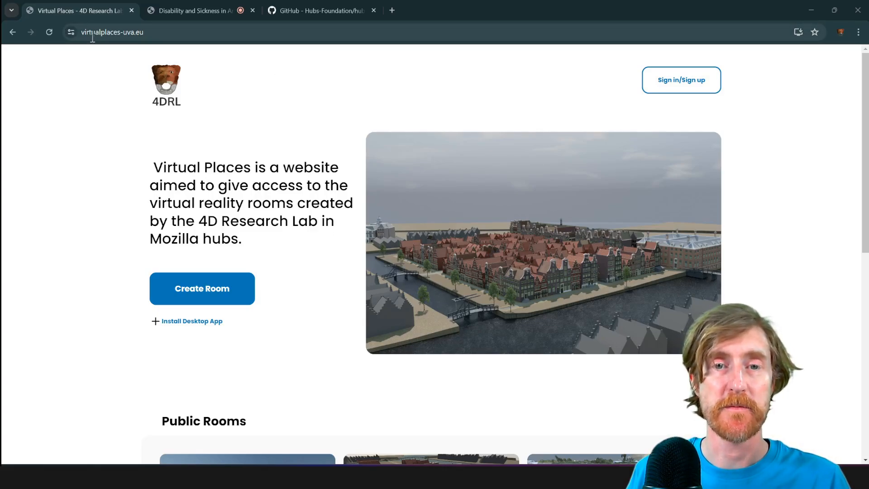
pyautogui.click(163, 32)
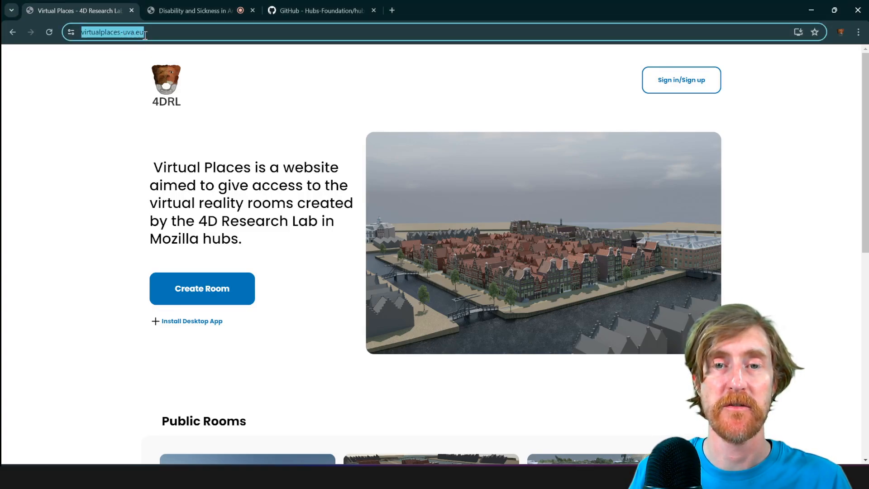
pyautogui.click(230, 183)
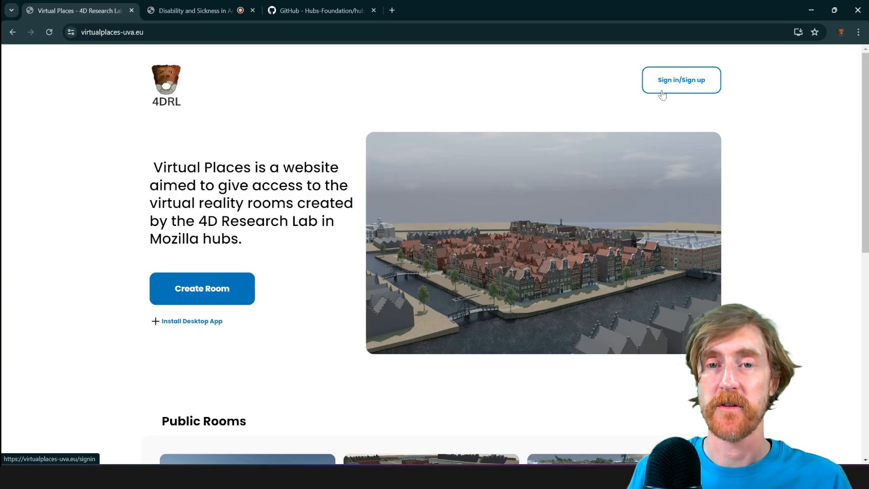
pyautogui.click(678, 82)
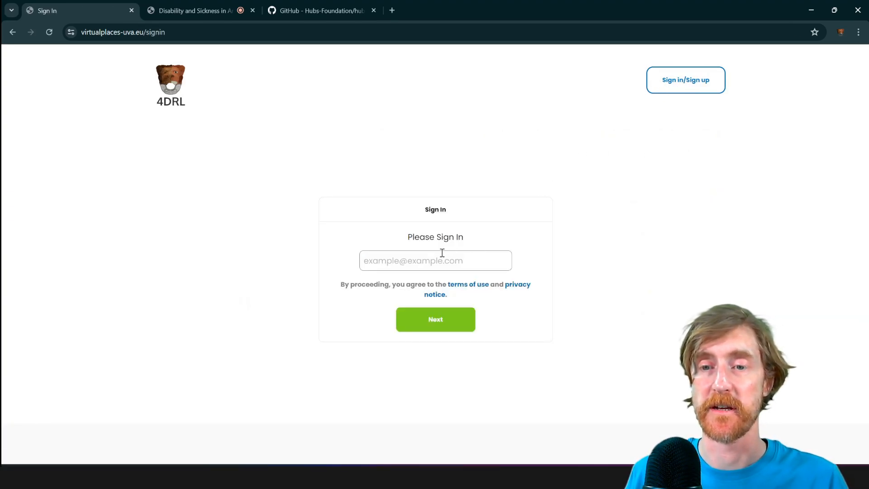
pyautogui.click(429, 263)
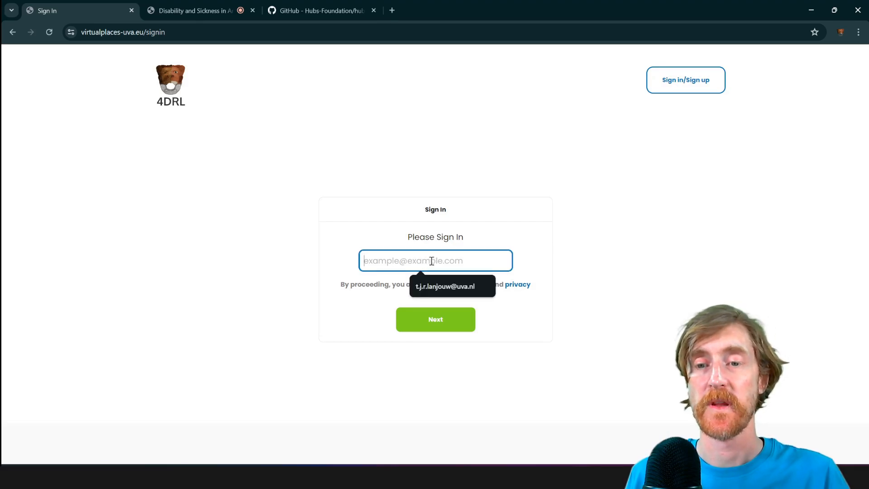
pyautogui.click(436, 293)
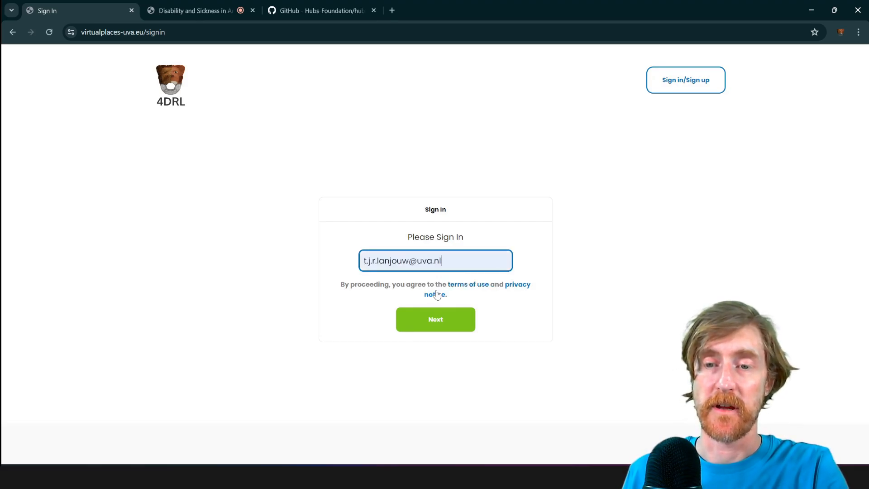
pyautogui.click(434, 322)
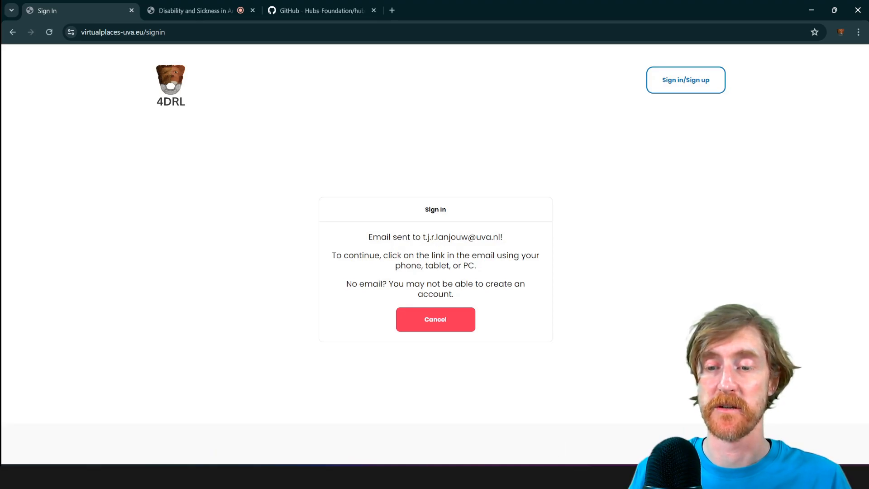
# Switch to Outlook, complete the sign-in with the e-mailed link, and return to the Virtual Places home page
pyautogui.click(543, 476)
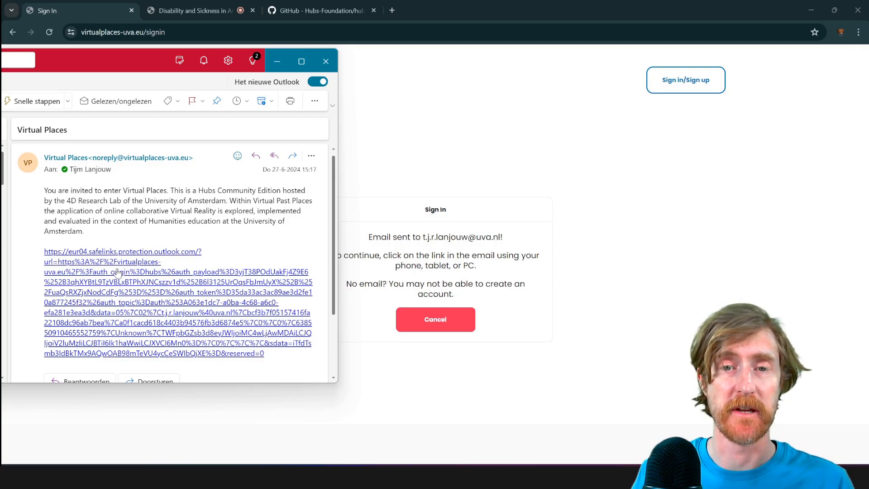
pyautogui.click(105, 266)
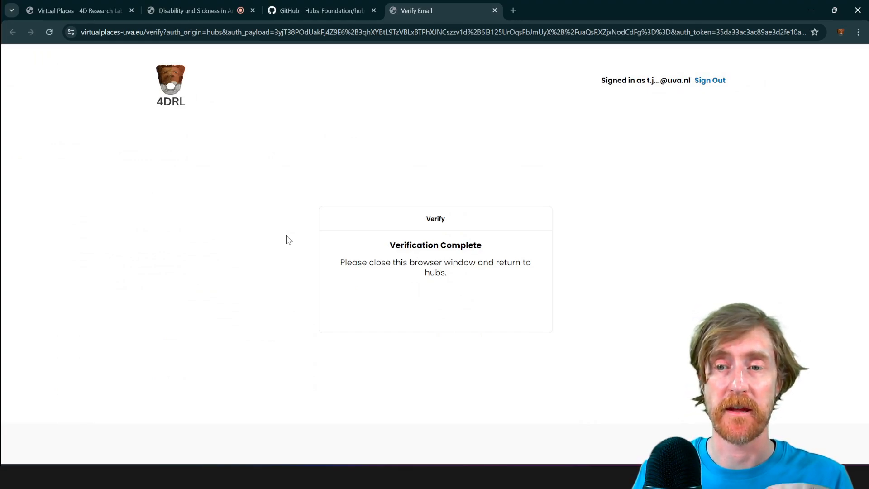
pyautogui.click(494, 10)
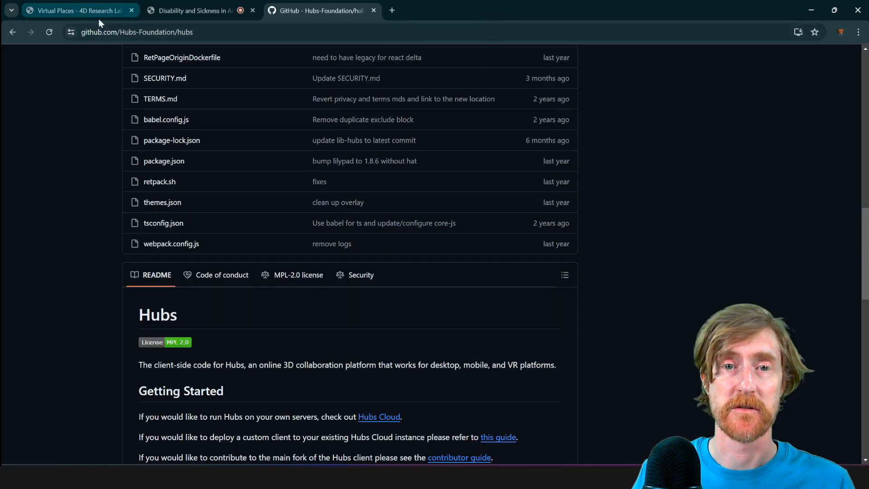
pyautogui.click(92, 11)
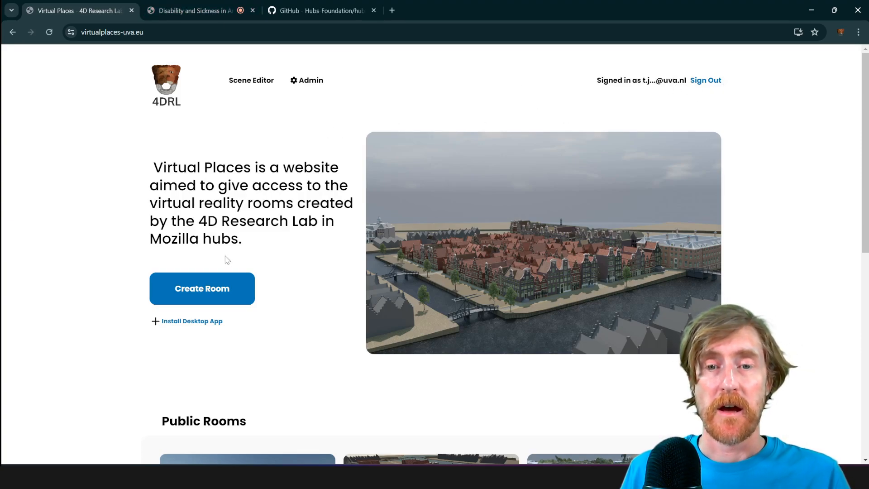
# Look over the public rooms, open the Scene Editor and start a new project
pyautogui.scroll(-5, 257, 212)
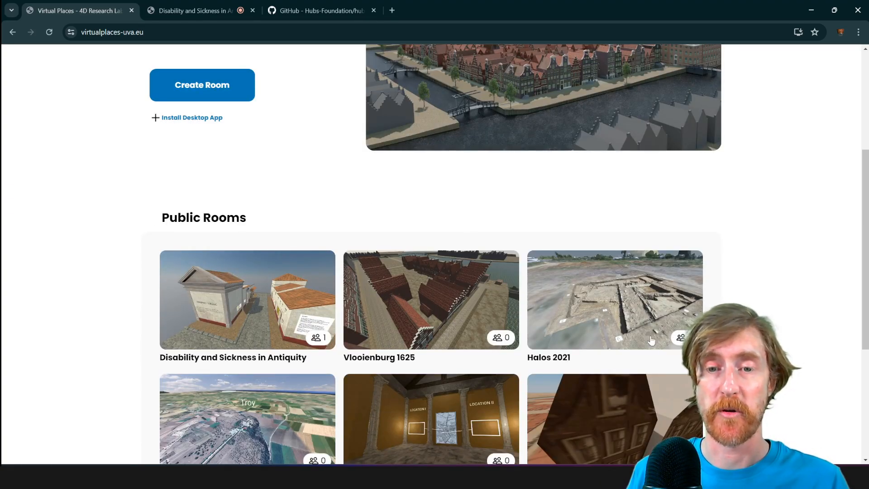
pyautogui.scroll(-2, 651, 340)
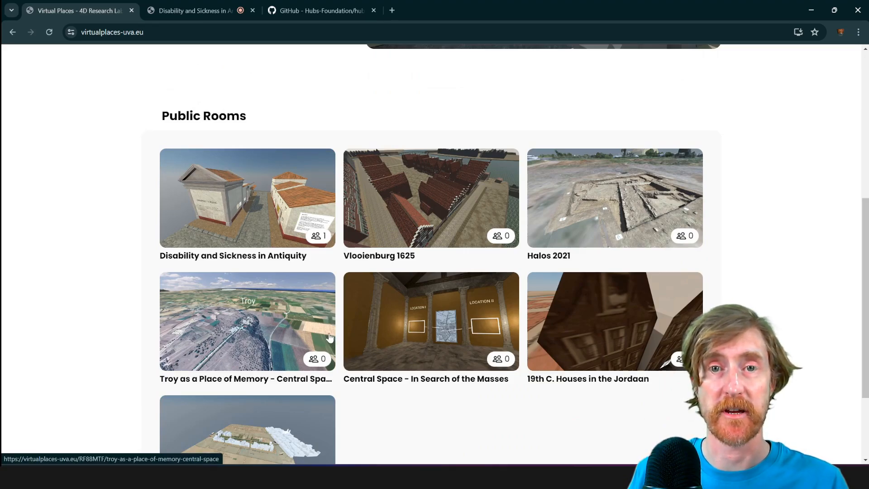
pyautogui.scroll(3, 329, 335)
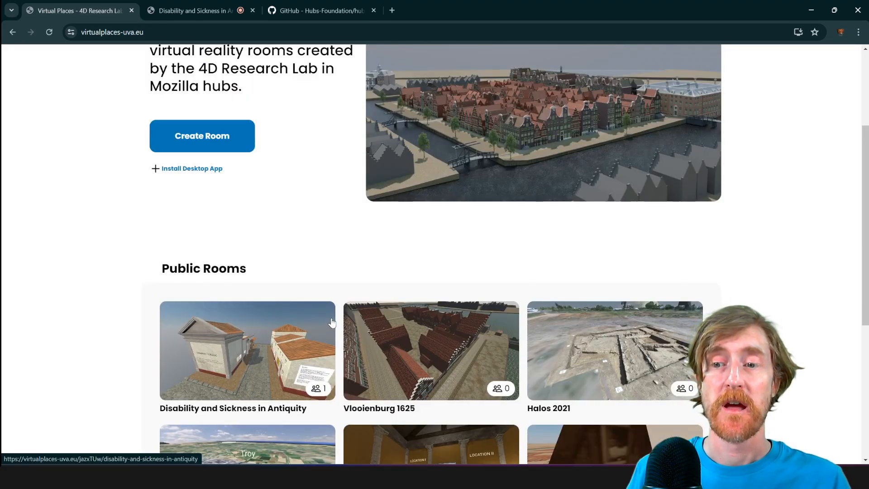
pyautogui.scroll(3, 330, 305)
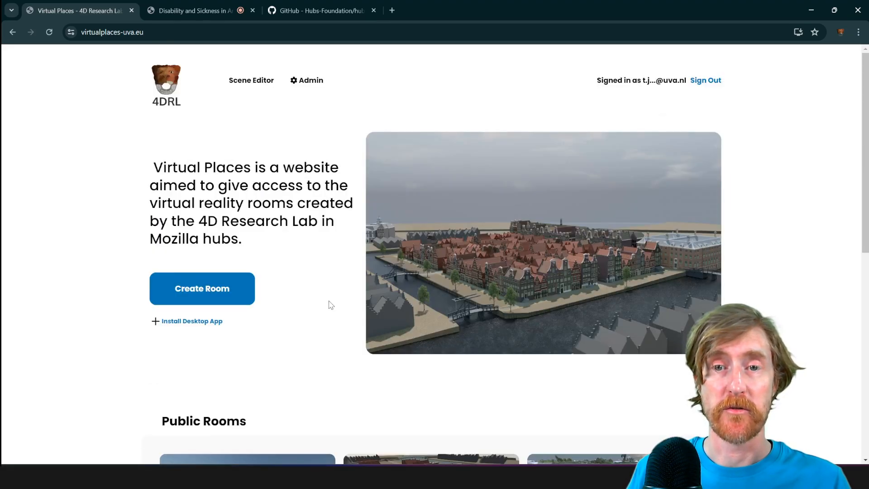
pyautogui.click(248, 84)
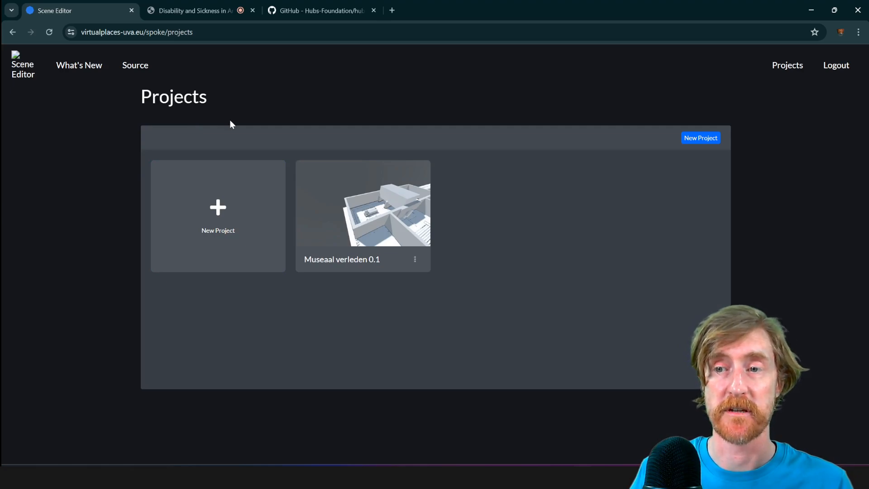
pyautogui.click(226, 214)
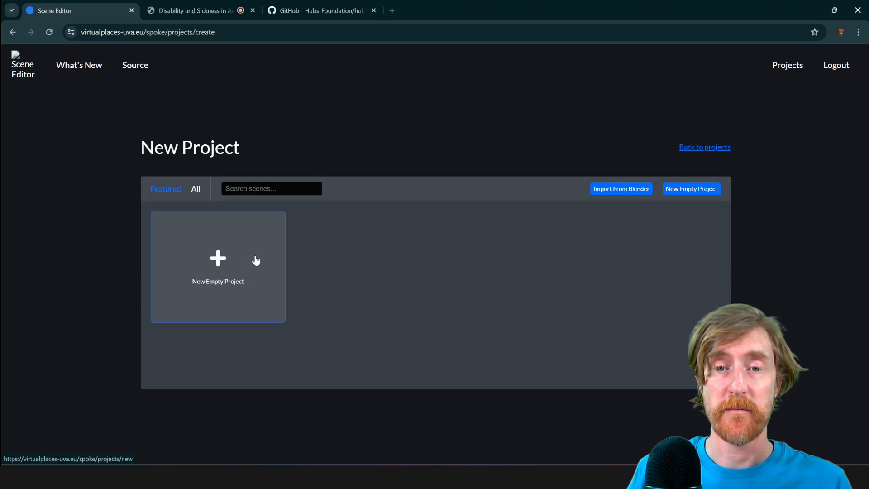
# Browse all existing scenes offered as starting points for the new project
pyautogui.click(194, 190)
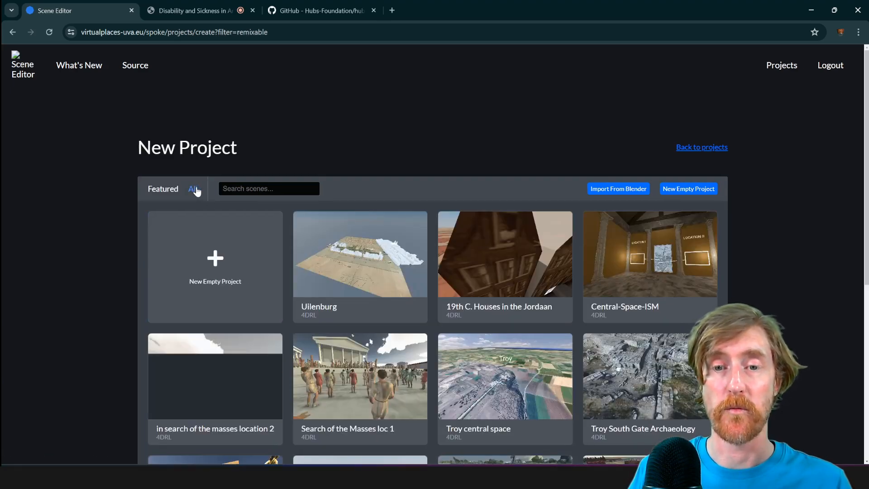
pyautogui.scroll(-5, 392, 241)
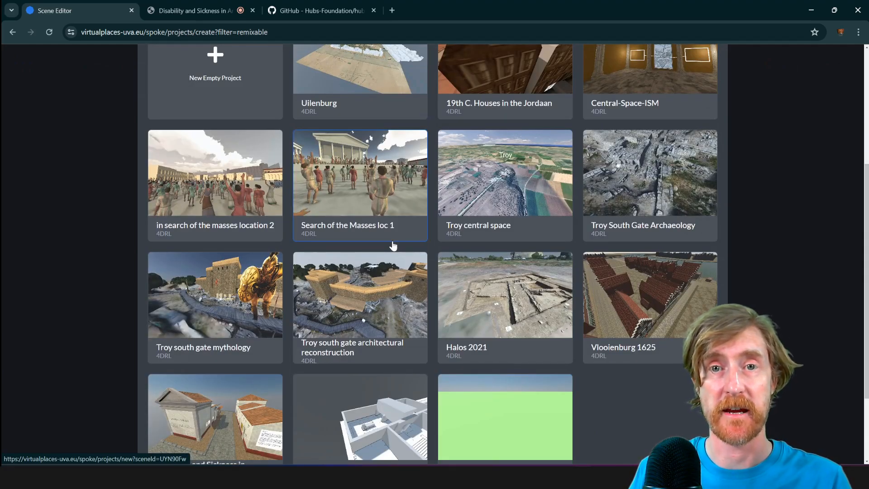
pyautogui.scroll(3, 392, 246)
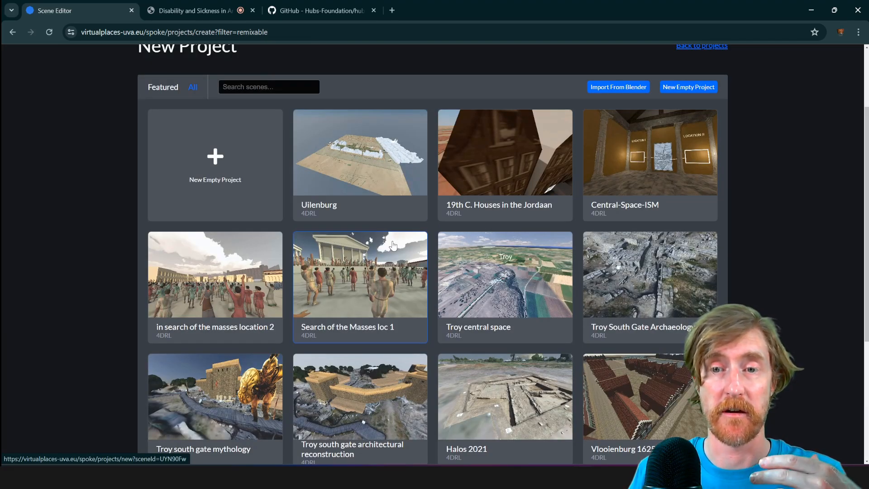
pyautogui.scroll(2, 393, 245)
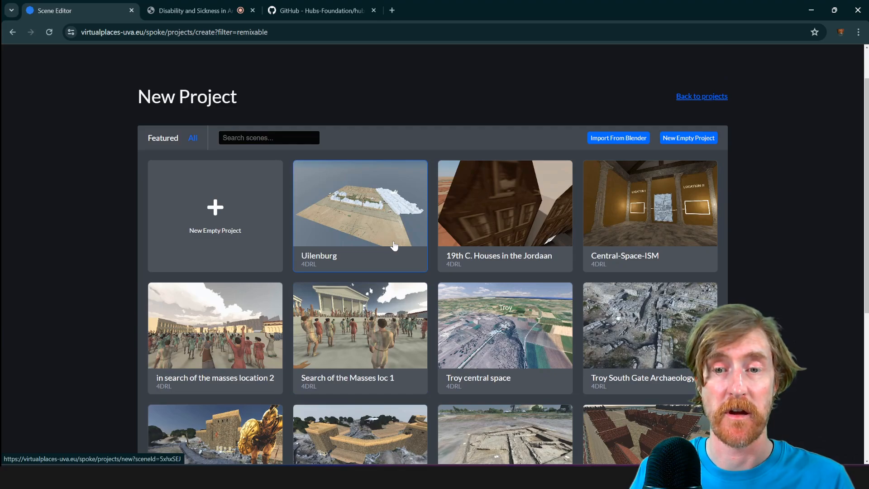
pyautogui.scroll(-2, 394, 245)
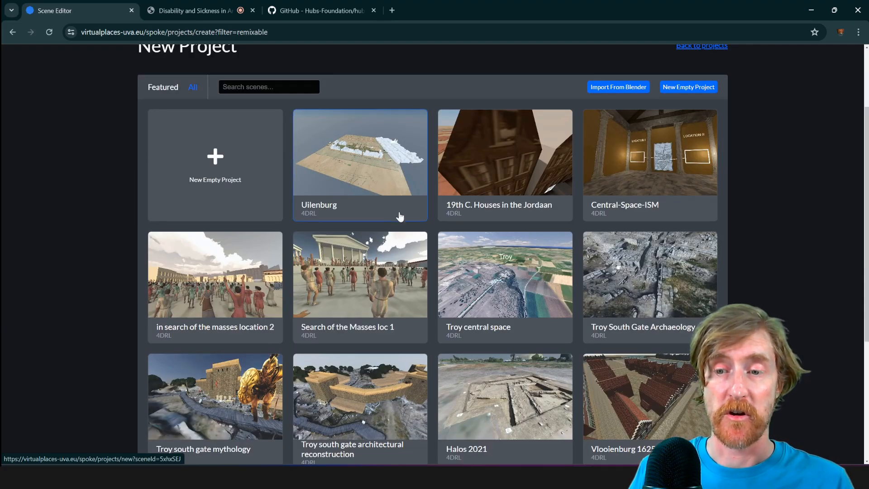
pyautogui.scroll(-2, 409, 327)
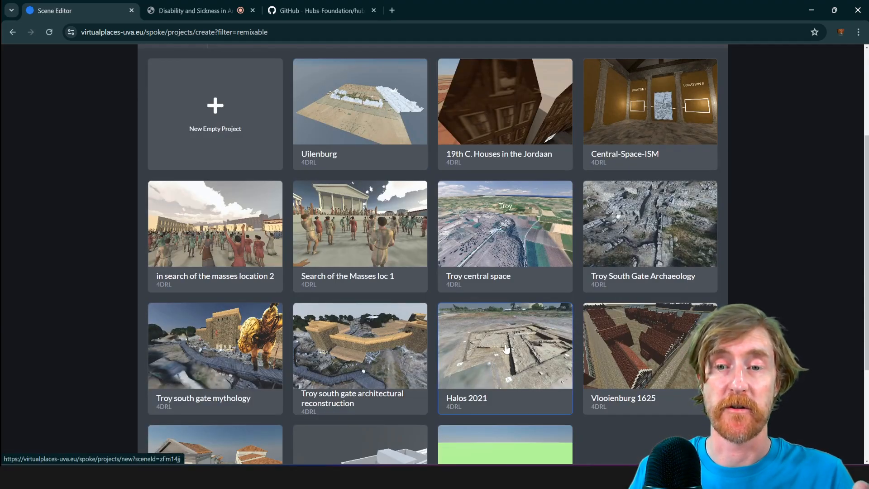
pyautogui.scroll(3, 506, 347)
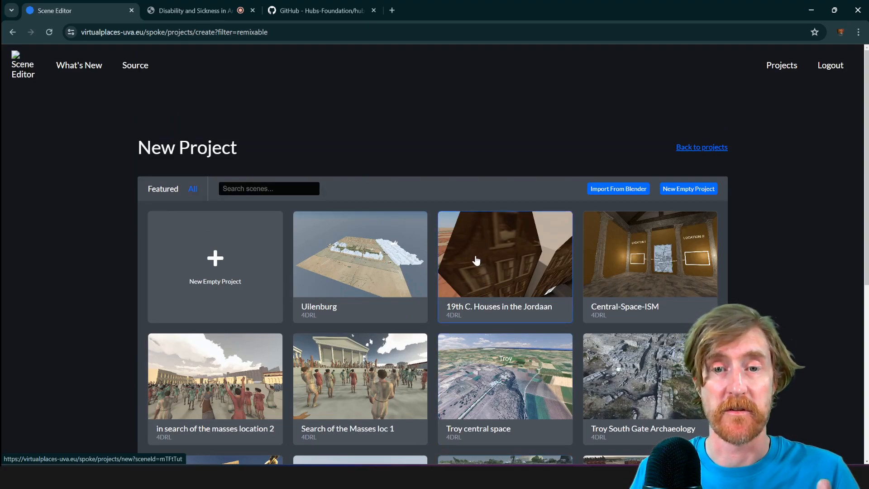
# Create a new empty project and dismiss the project loading error
pyautogui.click(218, 271)
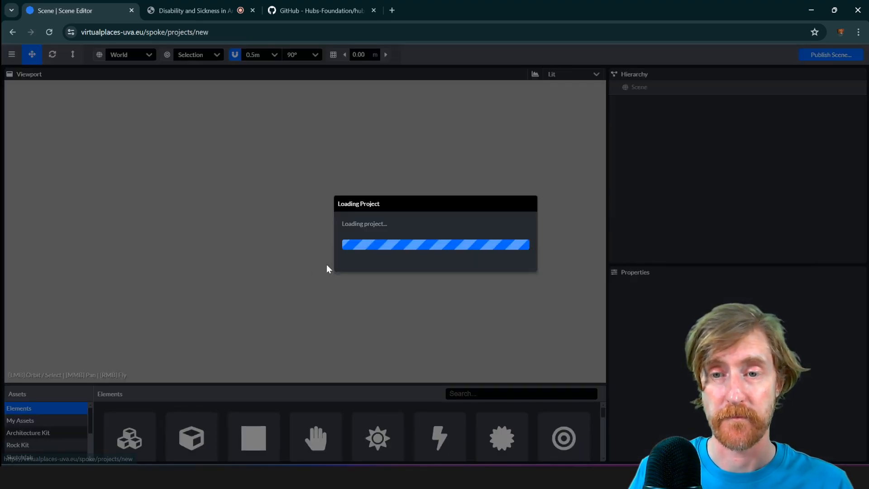
pyautogui.click(559, 296)
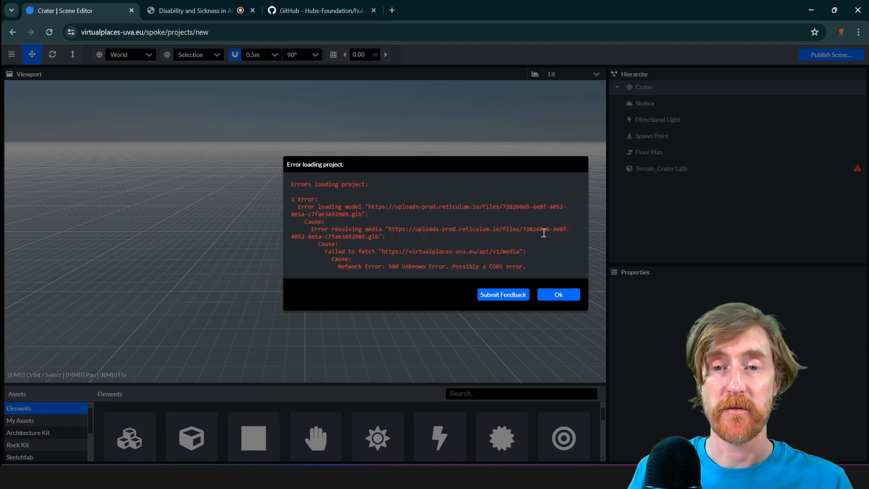
pyautogui.click(558, 295)
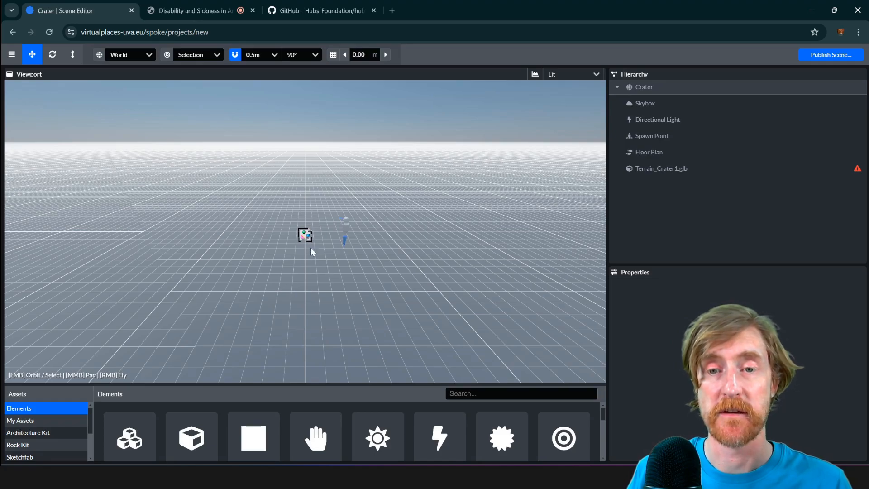
# Enlarge the assets area below the viewport to show more of the scene elements
pyautogui.moveTo(307, 236); pyautogui.dragTo(344, 241)
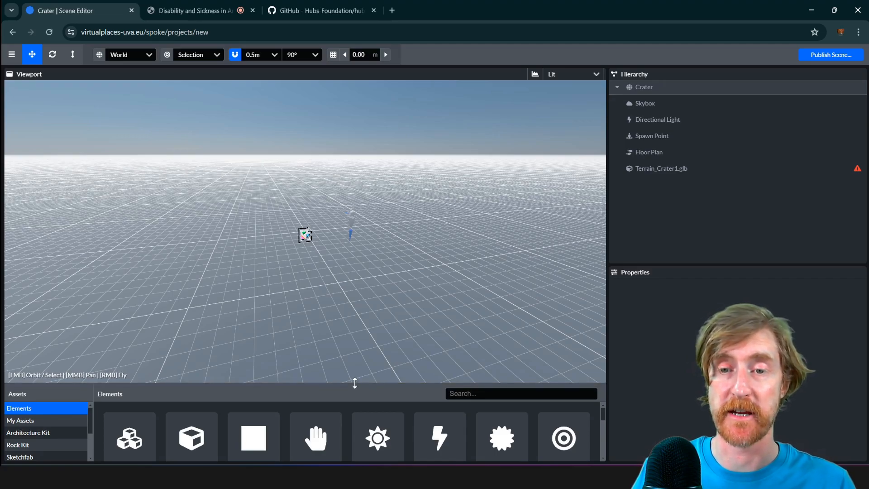
pyautogui.moveTo(356, 383); pyautogui.dragTo(319, 295)
# Delete the broken Terrain_Crater1.glb model from the scene
pyautogui.click(305, 191)
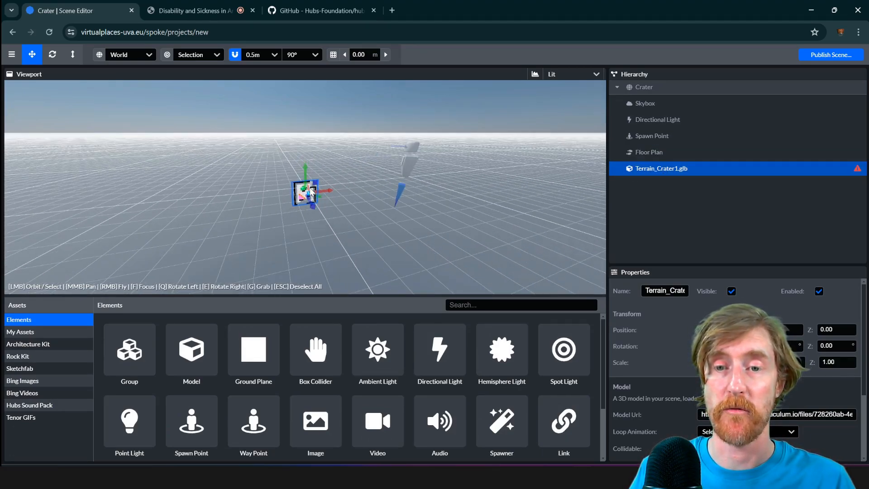
pyautogui.moveTo(328, 203); pyautogui.dragTo(442, 223)
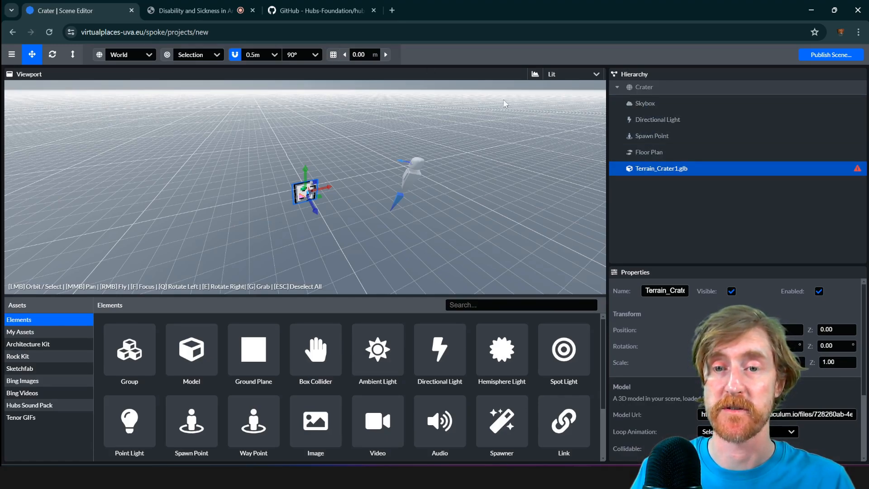
pyautogui.moveTo(349, 170); pyautogui.dragTo(387, 190)
pyautogui.scroll(-6, 360, 178)
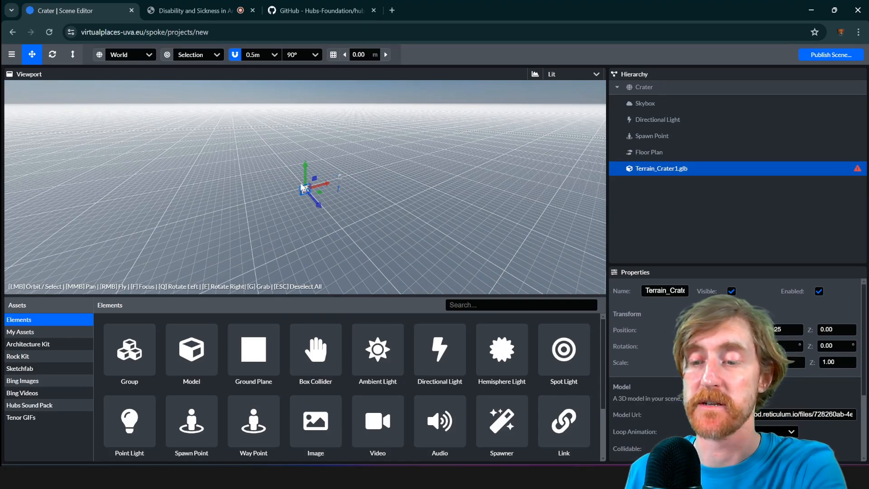
pyautogui.press('Delete')
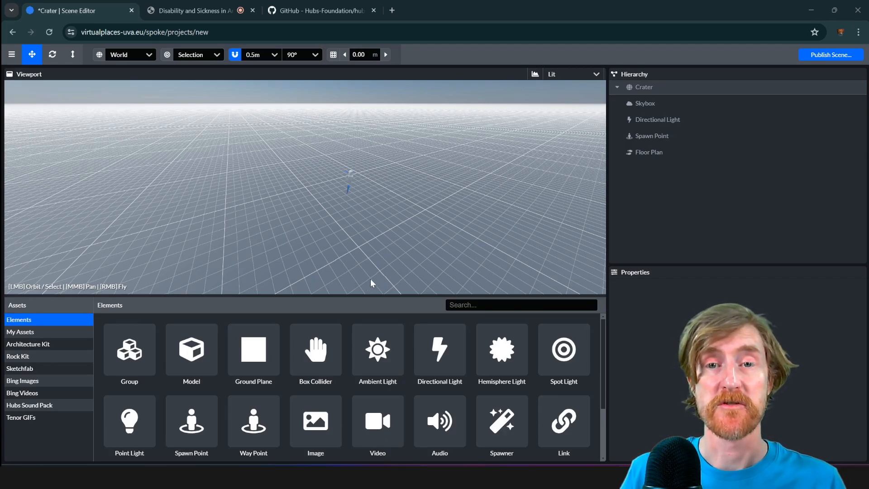
pyautogui.moveTo(181, 162); pyautogui.dragTo(327, 137)
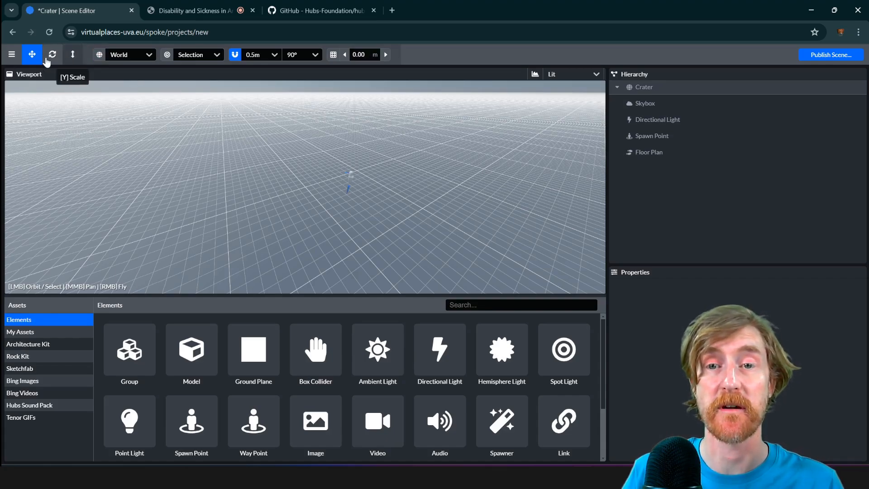
pyautogui.click(13, 54)
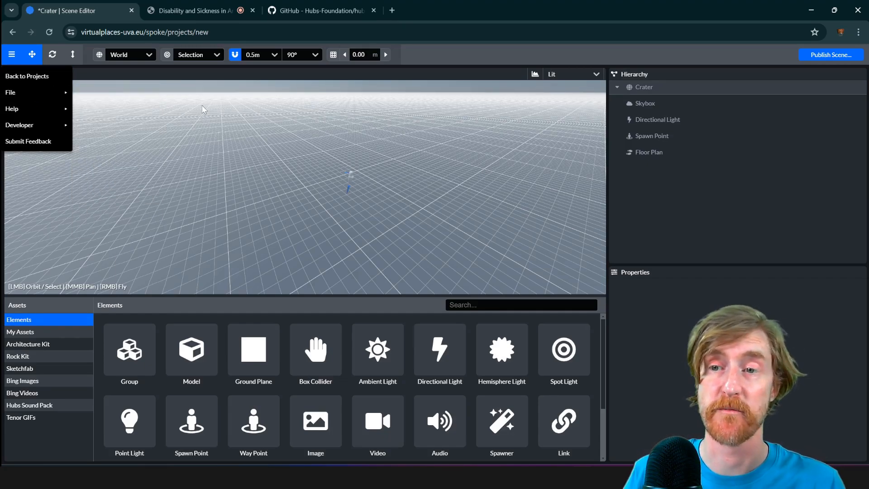
pyautogui.click(310, 217)
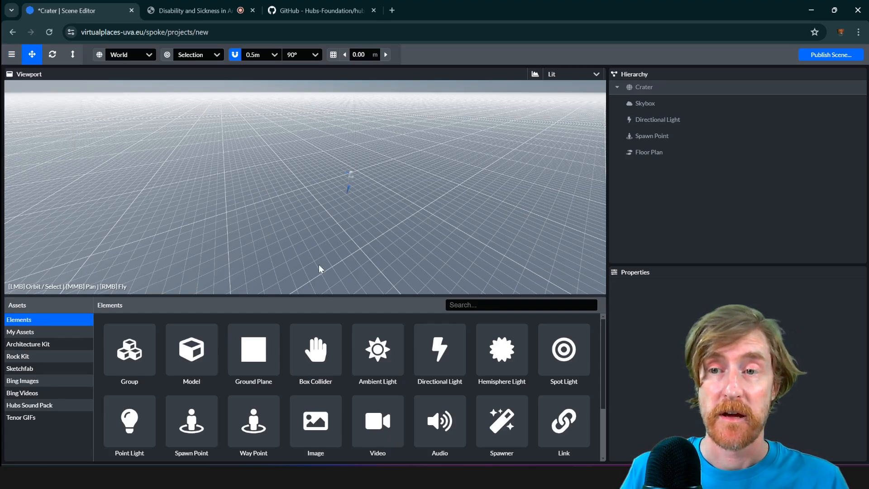
# Enlarge the assets area further and look through all the available scene elements
pyautogui.moveTo(311, 294); pyautogui.dragTo(311, 258)
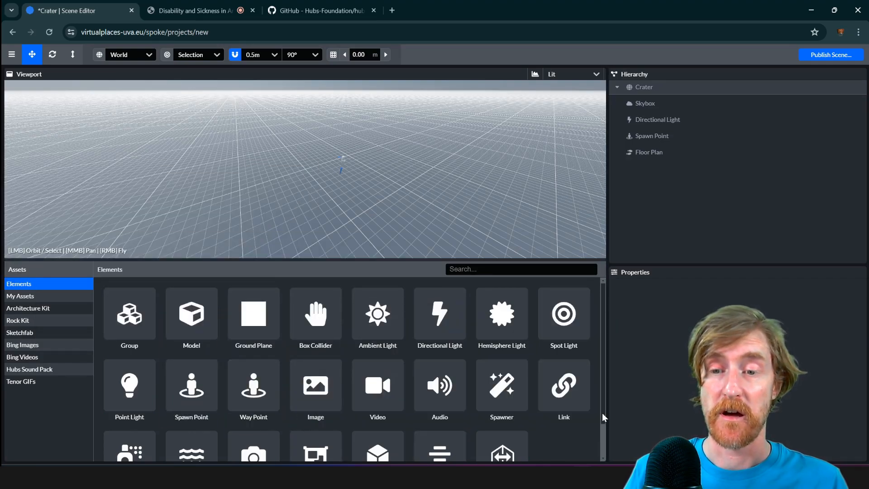
pyautogui.moveTo(601, 412)
pyautogui.mouseDown()
pyautogui.moveTo(602, 443)
pyautogui.moveTo(597, 404)
pyautogui.mouseUp()
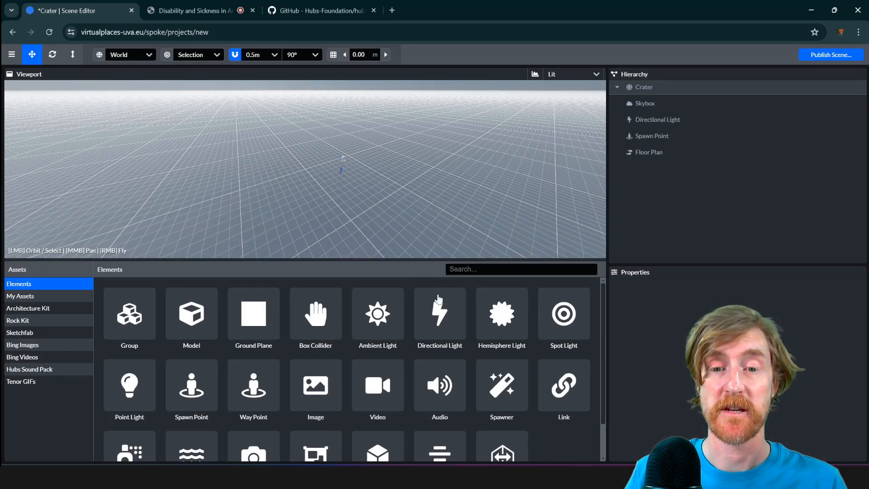
pyautogui.moveTo(602, 338)
pyautogui.mouseDown()
pyautogui.moveTo(603, 374)
pyautogui.moveTo(599, 346)
pyautogui.mouseUp()
pyautogui.moveTo(561, 334)
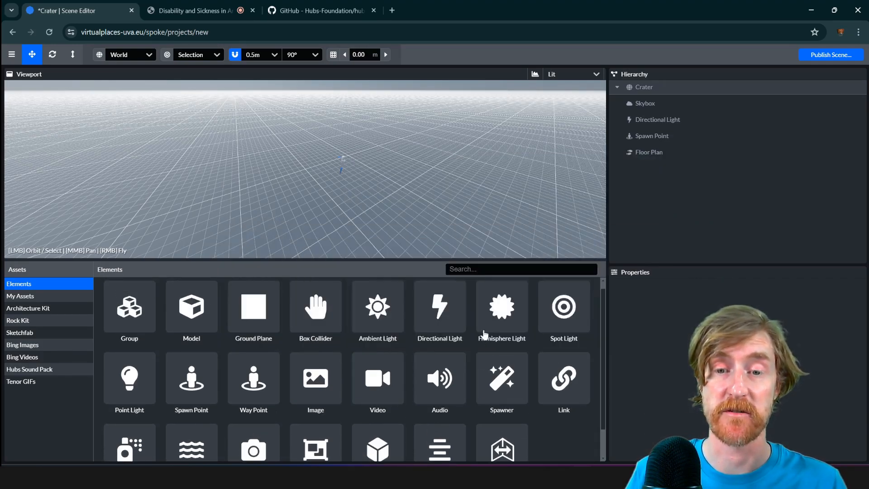
pyautogui.moveTo(244, 395)
pyautogui.moveTo(188, 400)
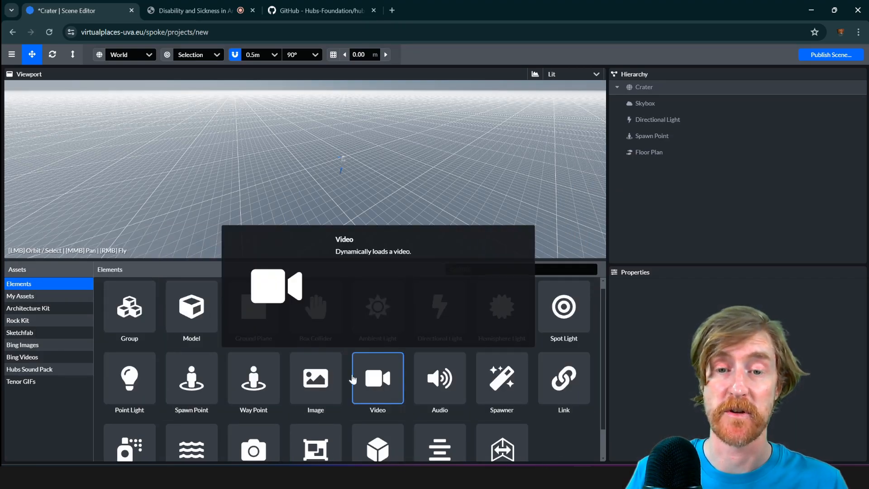
pyautogui.moveTo(199, 313)
pyautogui.moveTo(601, 419); pyautogui.dragTo(604, 446)
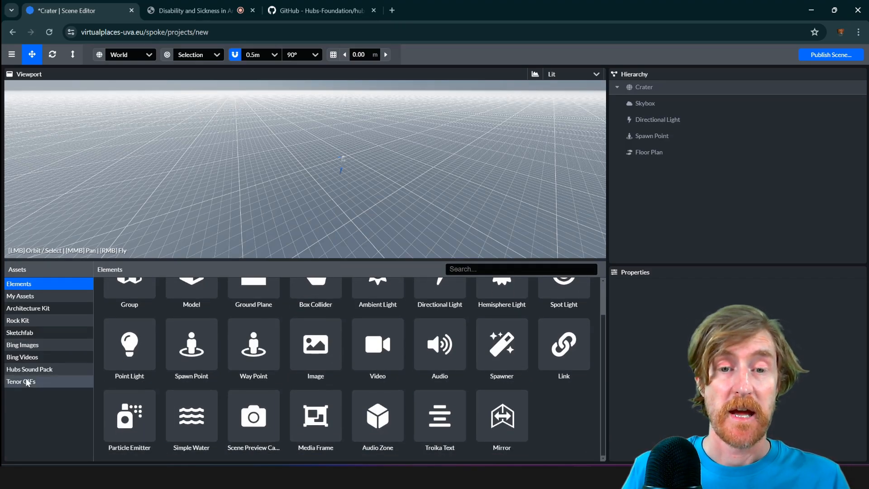
# Upload the pillar GLB model from the local furniture folder to My Assets
pyautogui.click(20, 299)
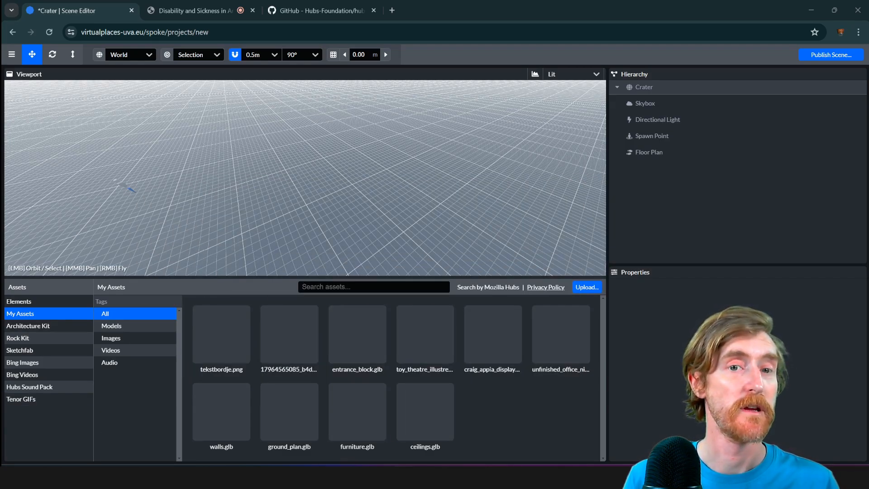
pyautogui.moveTo(1, 256); pyautogui.dragTo(274, 82)
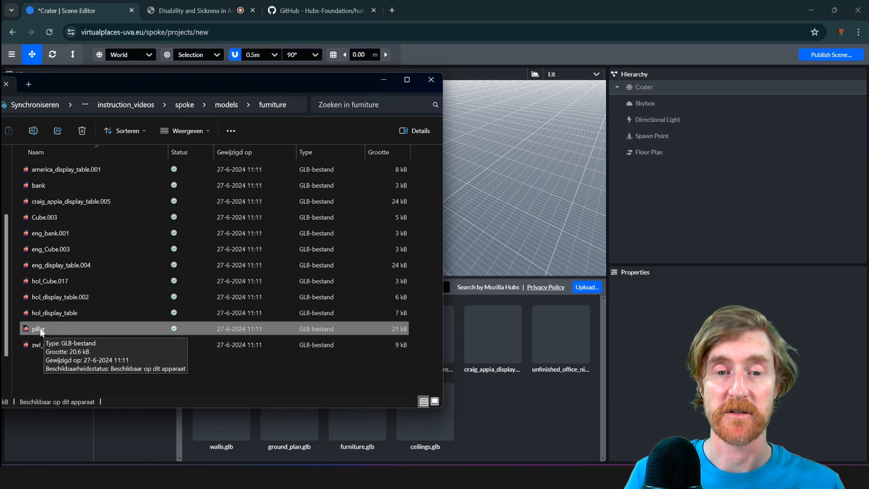
pyautogui.moveTo(40, 332); pyautogui.dragTo(518, 420)
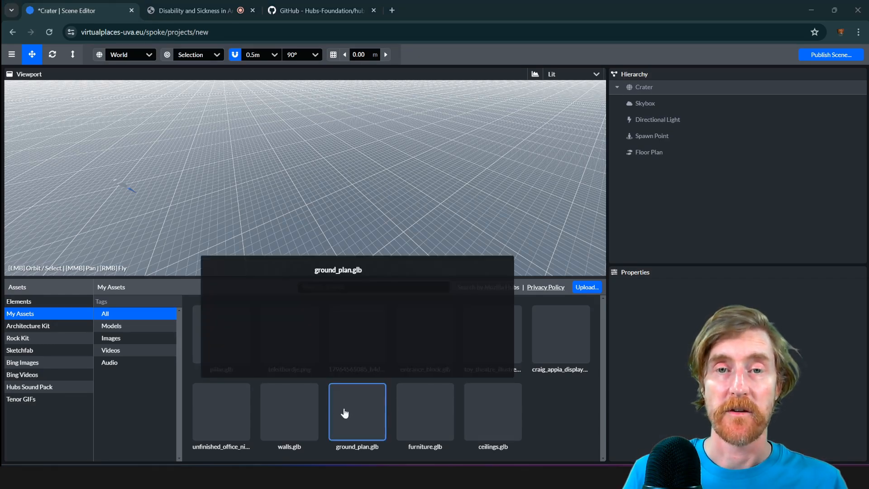
pyautogui.moveTo(237, 345)
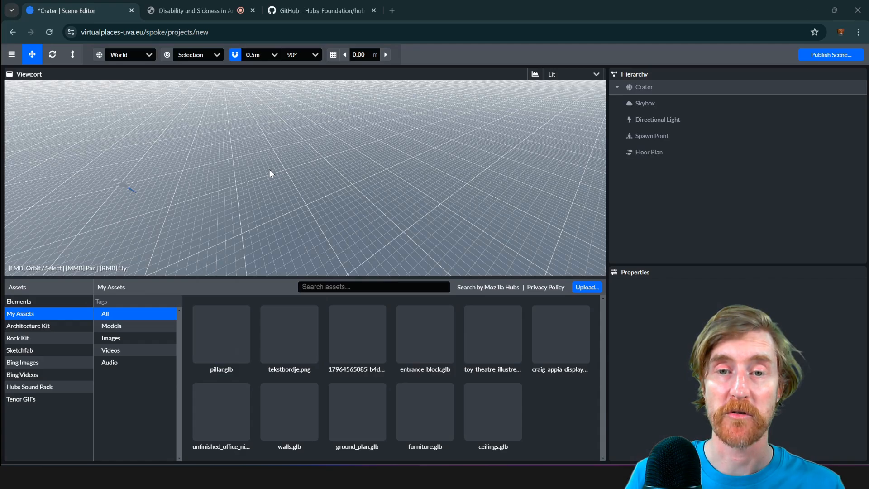
# Place the pillar.glb asset freely on the grid, some distance away from the spawn point
pyautogui.scroll(-5, 295, 153)
pyautogui.click(294, 168)
pyautogui.moveTo(299, 172); pyautogui.dragTo(229, 192)
pyautogui.click(259, 179)
pyautogui.scroll(5, 256, 176)
pyautogui.scroll(-5, 249, 183)
pyautogui.scroll(2, 230, 193)
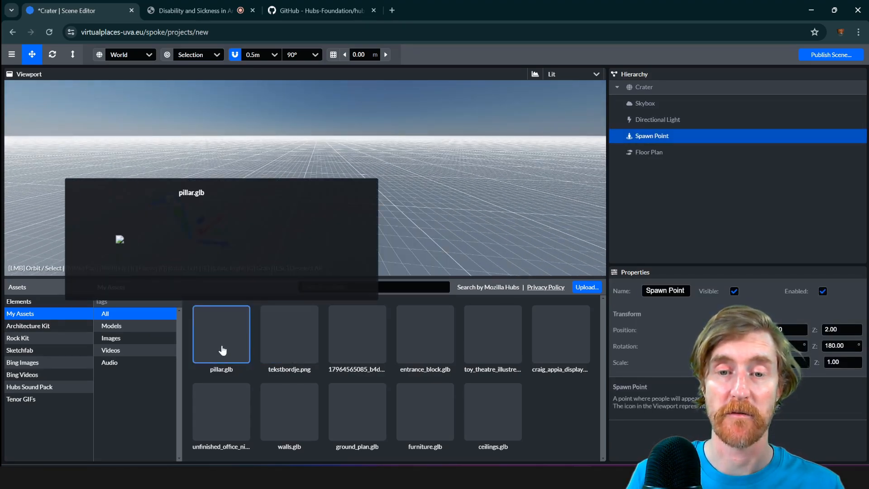
pyautogui.moveTo(219, 351); pyautogui.dragTo(405, 186)
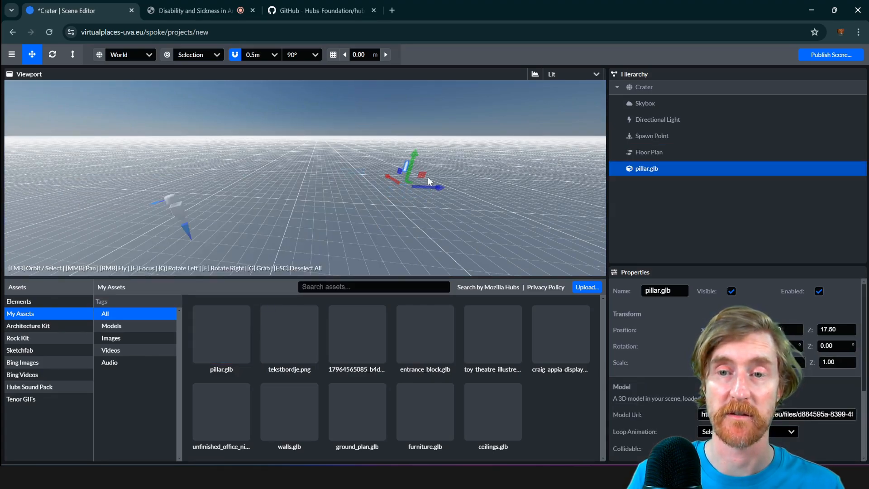
# Add a second pillar.glb to the scene hierarchy so it sits at its own origin-based position
pyautogui.moveTo(408, 219); pyautogui.dragTo(362, 216)
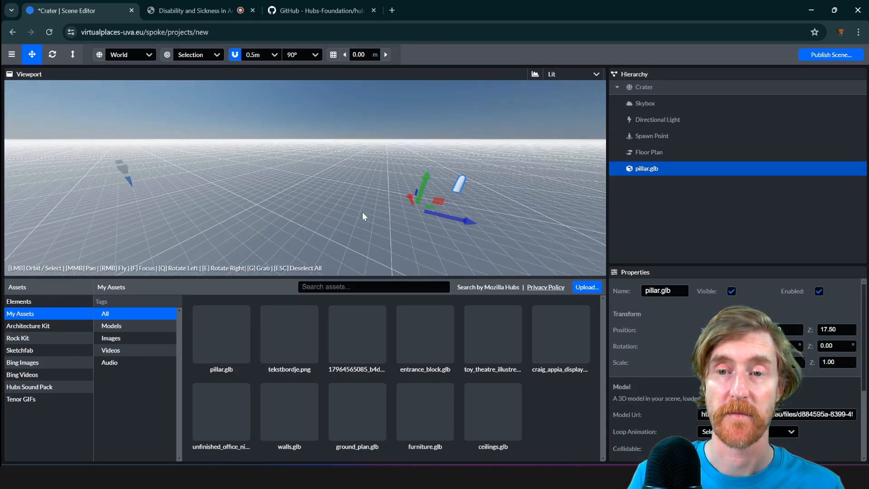
pyautogui.moveTo(368, 179); pyautogui.dragTo(351, 194)
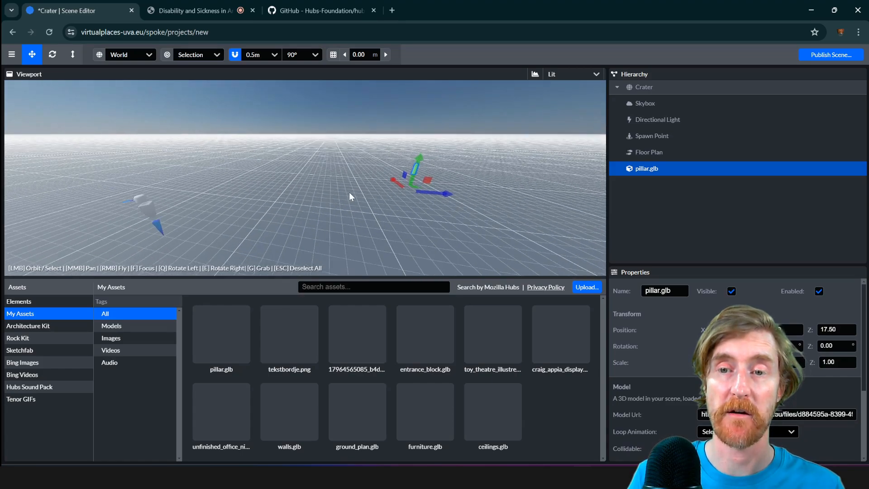
pyautogui.moveTo(223, 352)
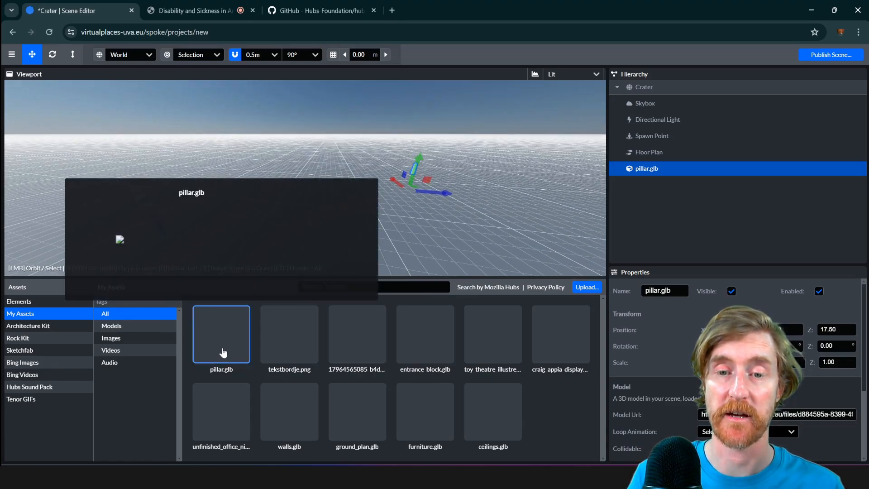
pyautogui.moveTo(223, 352); pyautogui.dragTo(691, 199)
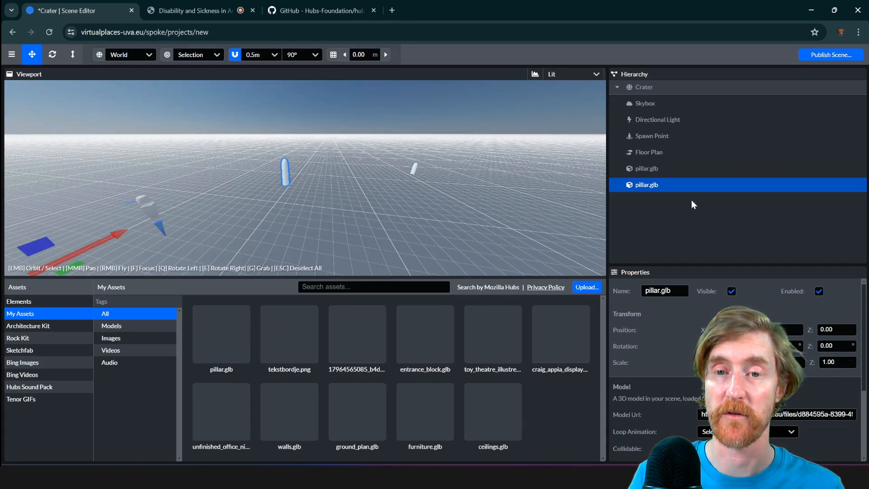
# Delete both pillar.glb models from the scene together
pyautogui.moveTo(337, 210); pyautogui.dragTo(290, 218)
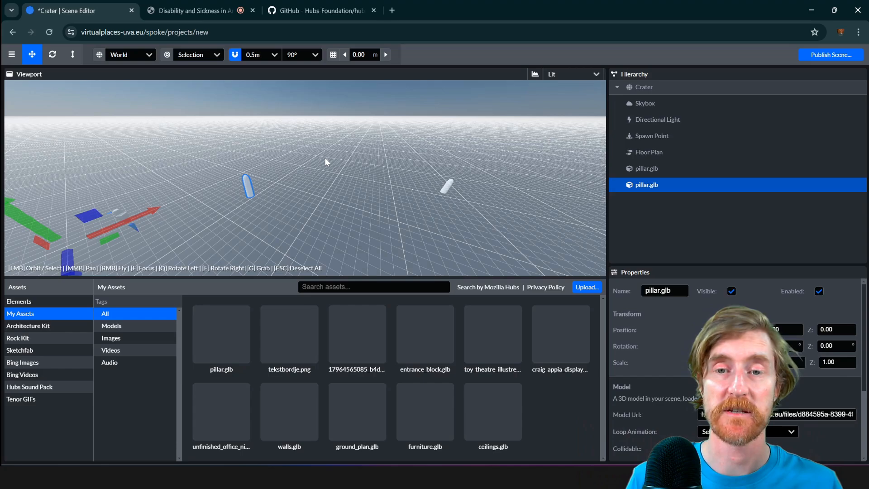
pyautogui.keyDown('shift'); pyautogui.click(449, 183); pyautogui.keyUp('shift')
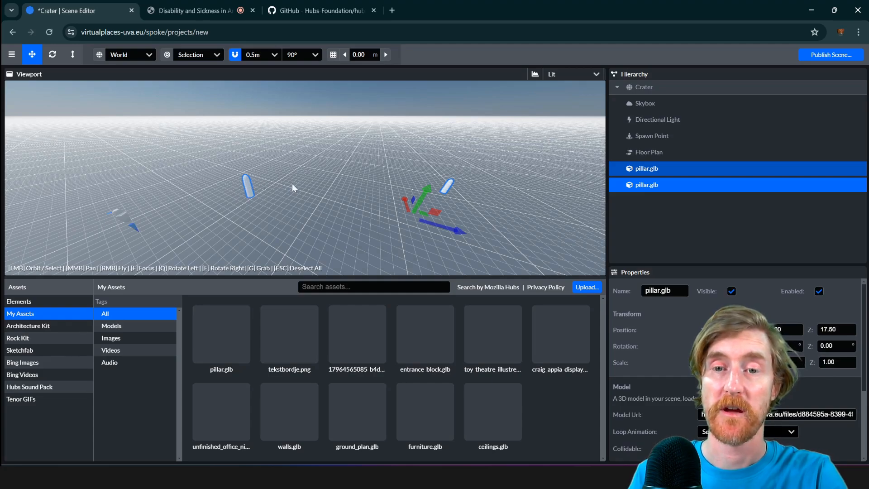
pyautogui.press('Delete')
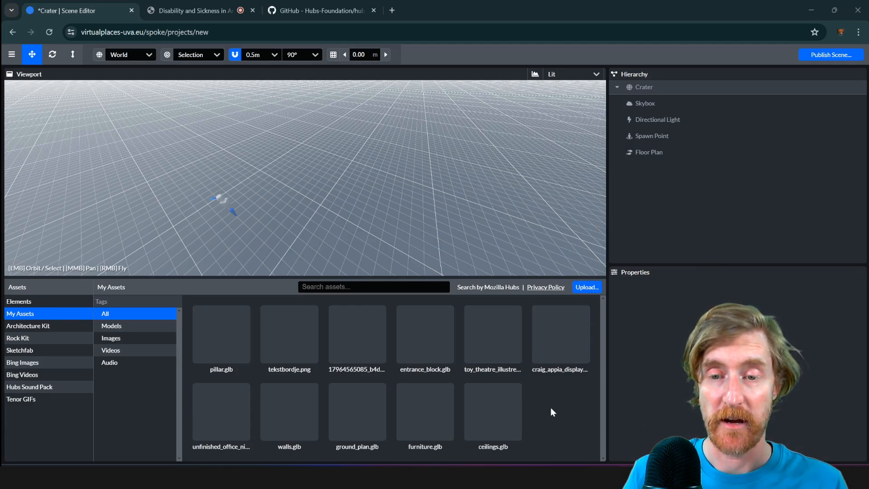
# Add ground_plan.glb from My Assets to the scene at the origin and view the plan up close
pyautogui.moveTo(358, 410); pyautogui.dragTo(656, 184)
pyautogui.scroll(5, 363, 192)
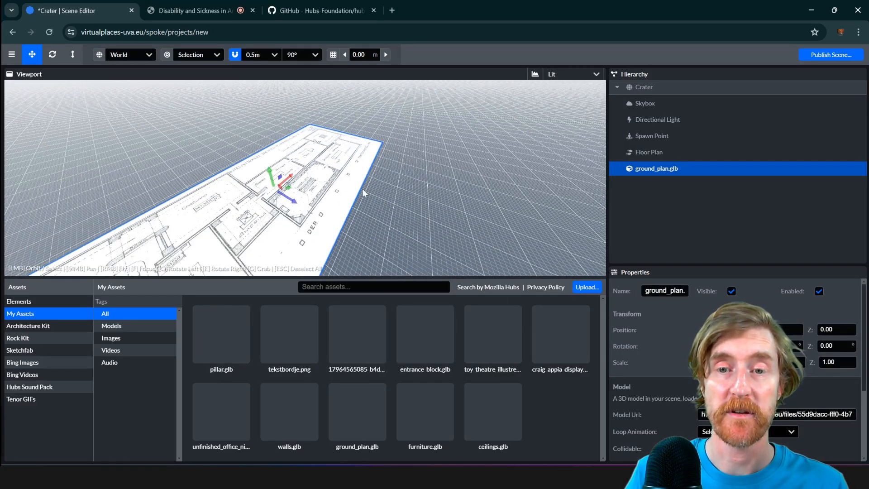
pyautogui.moveTo(364, 193); pyautogui.dragTo(321, 195)
pyautogui.moveTo(377, 198); pyautogui.dragTo(425, 200, button='middle')
pyautogui.scroll(5, 254, 199)
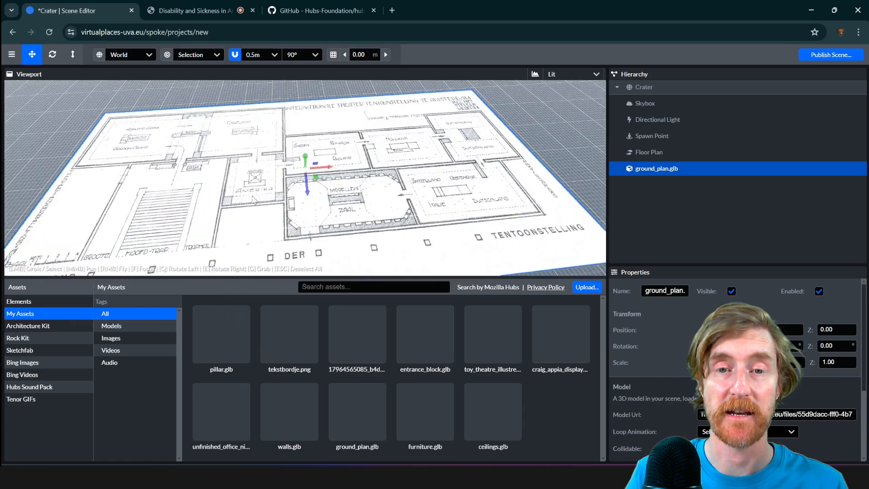
pyautogui.scroll(2, 254, 200)
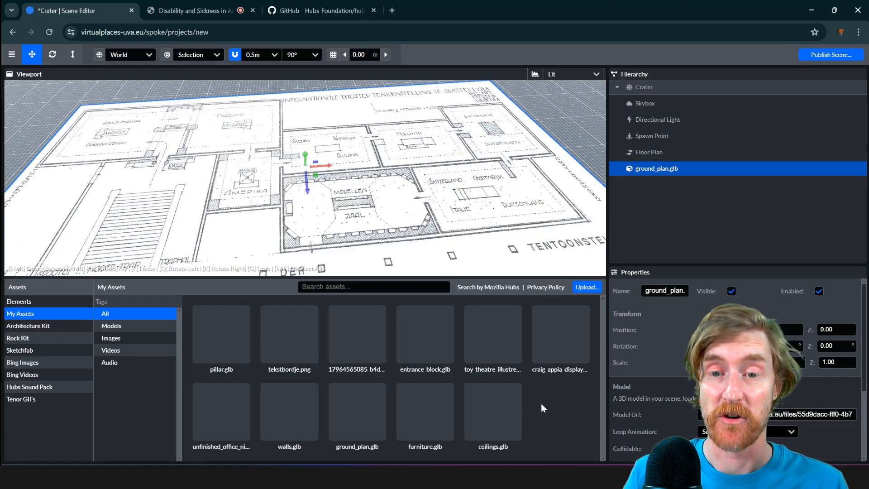
# Add walls.glb at the scene origin on top of the ground plan and inspect how its walls follow the drawing
pyautogui.moveTo(293, 438)
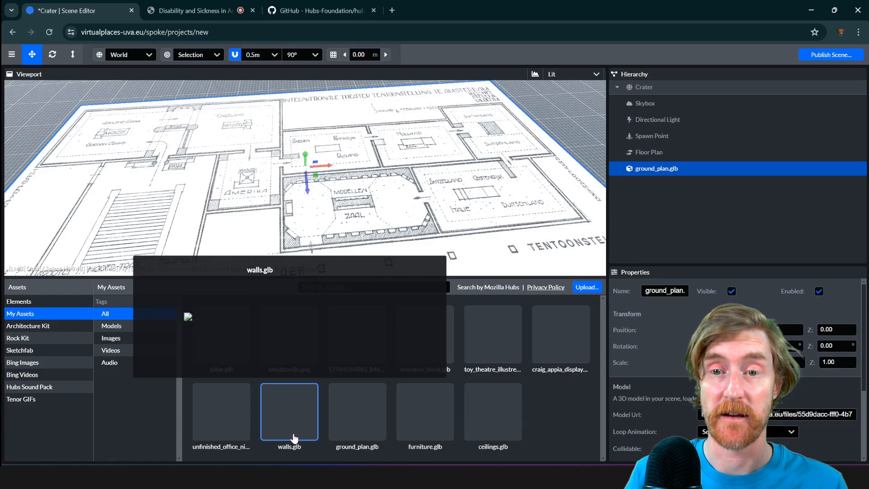
pyautogui.moveTo(288, 407); pyautogui.dragTo(674, 206)
pyautogui.moveTo(335, 226); pyautogui.dragTo(437, 203)
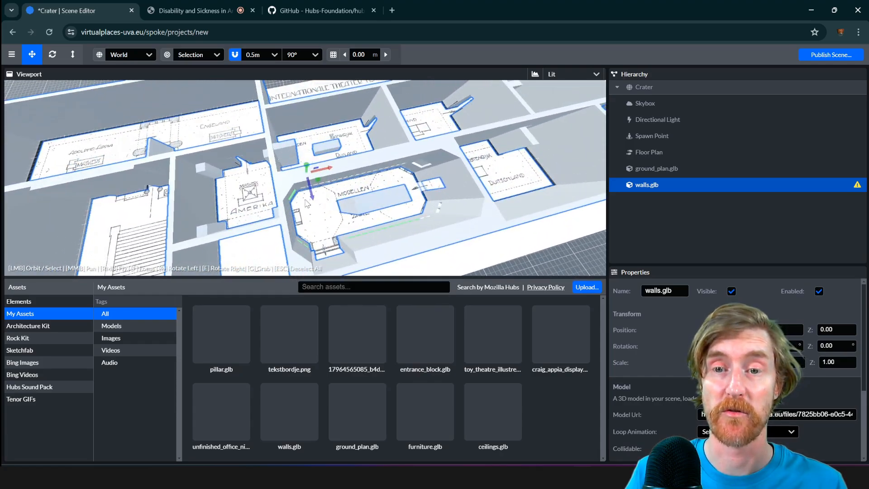
pyautogui.moveTo(437, 202); pyautogui.dragTo(508, 243, button='middle')
pyautogui.moveTo(508, 243); pyautogui.dragTo(405, 177)
pyautogui.scroll(3, 308, 187)
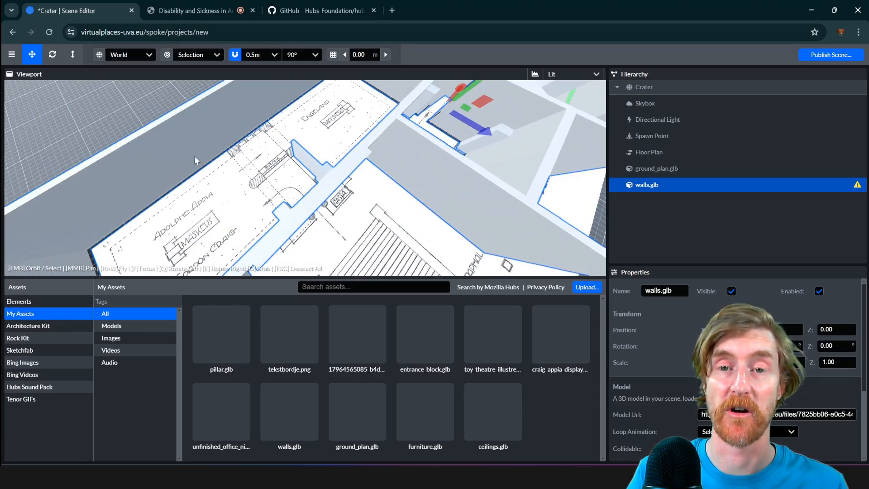
pyautogui.moveTo(285, 167)
pyautogui.mouseDown()
pyautogui.moveTo(332, 131)
pyautogui.moveTo(290, 173)
pyautogui.moveTo(273, 172)
pyautogui.mouseUp()
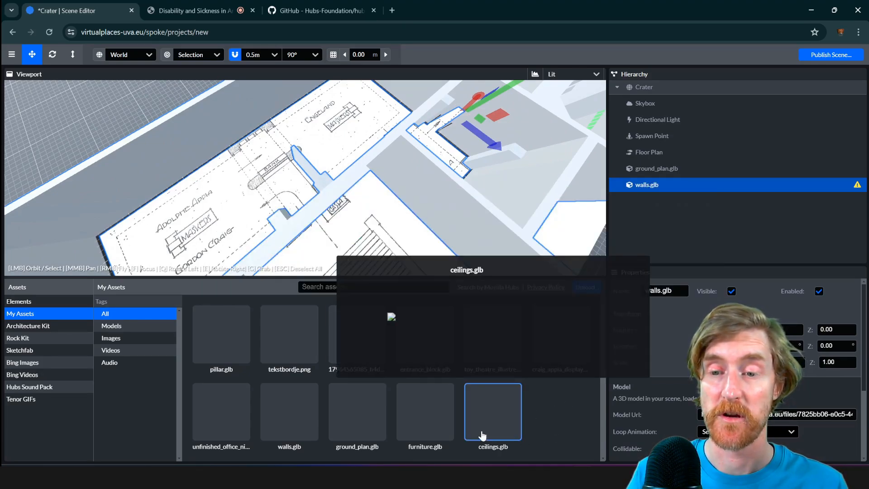
# Add ceilings.glb at the scene origin above the walls and focus the view on it
pyautogui.moveTo(482, 430); pyautogui.dragTo(650, 221)
pyautogui.scroll(-7, 335, 153)
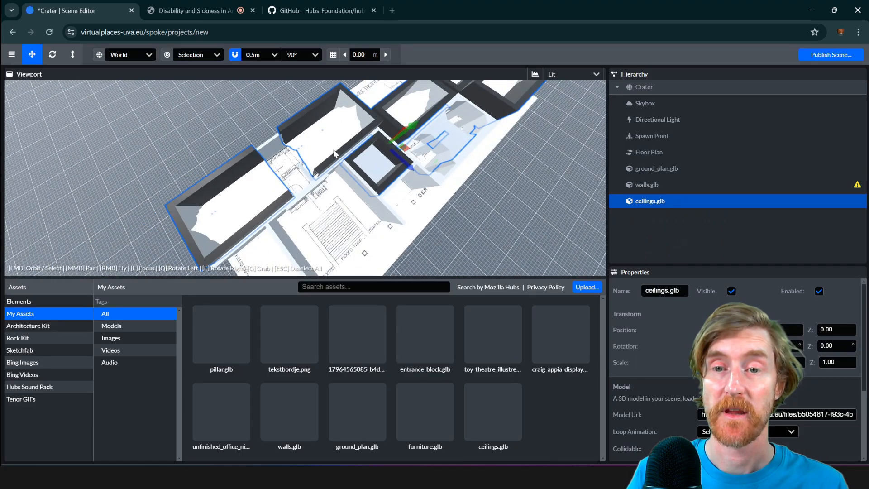
pyautogui.moveTo(381, 204)
pyautogui.mouseDown()
pyautogui.moveTo(416, 171)
pyautogui.moveTo(383, 187)
pyautogui.mouseUp()
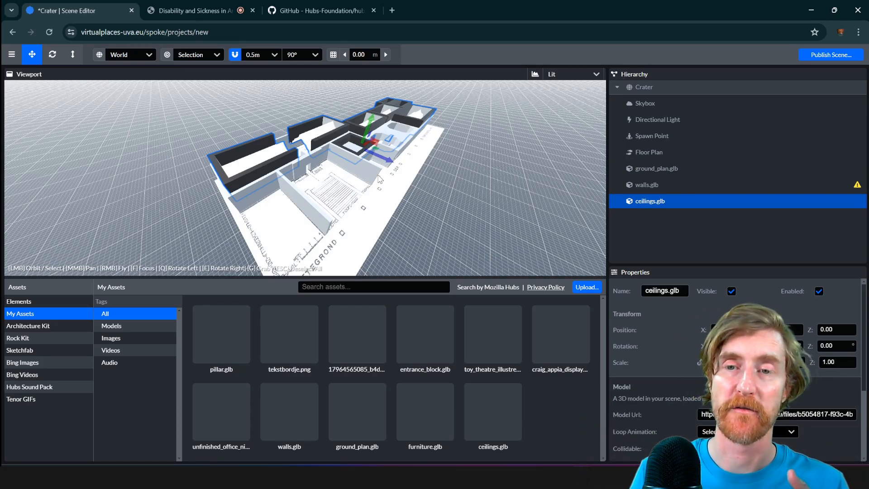
pyautogui.scroll(10, 375, 171)
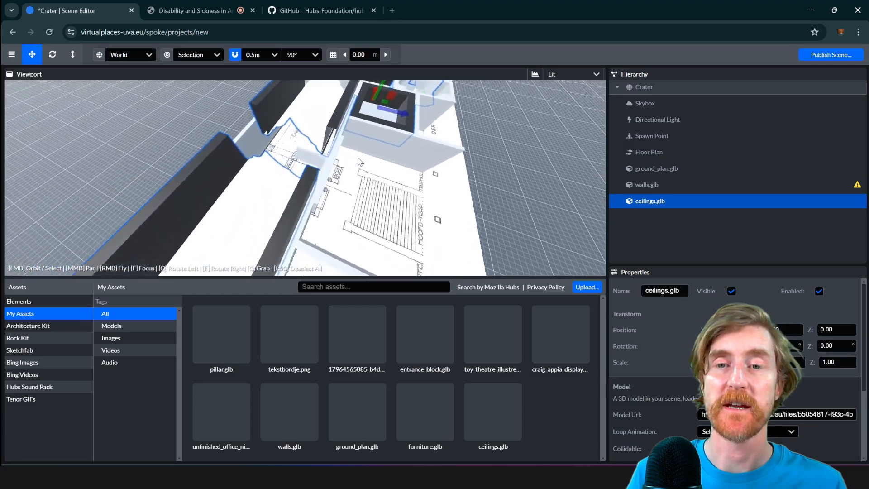
pyautogui.moveTo(364, 164); pyautogui.dragTo(391, 160)
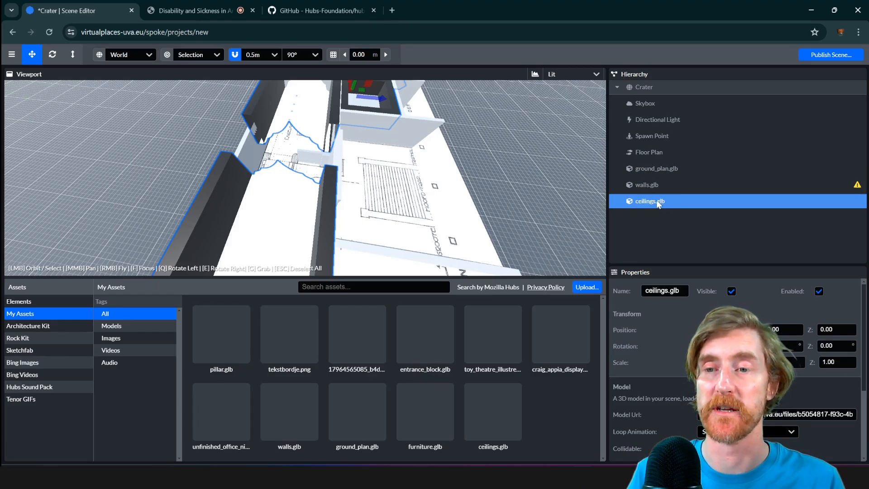
pyautogui.press('f')
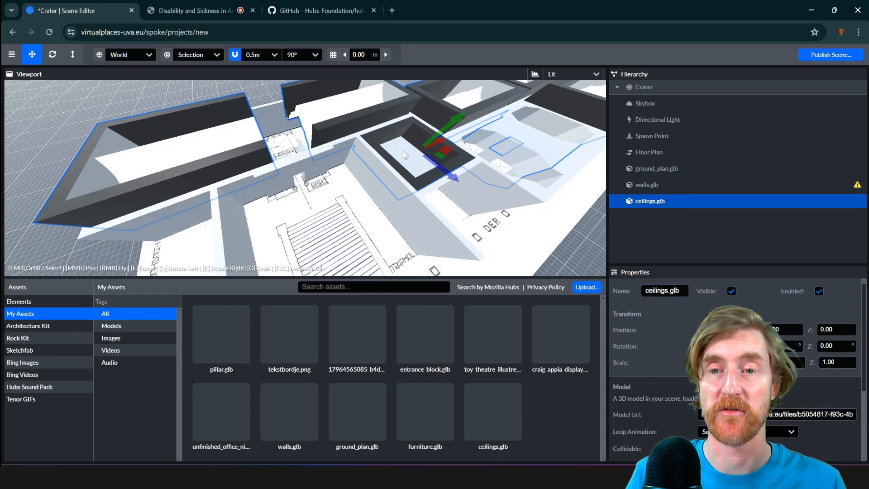
# Hide the ceilings.glb model by turning off its visibility
pyautogui.click(640, 186)
pyautogui.click(647, 202)
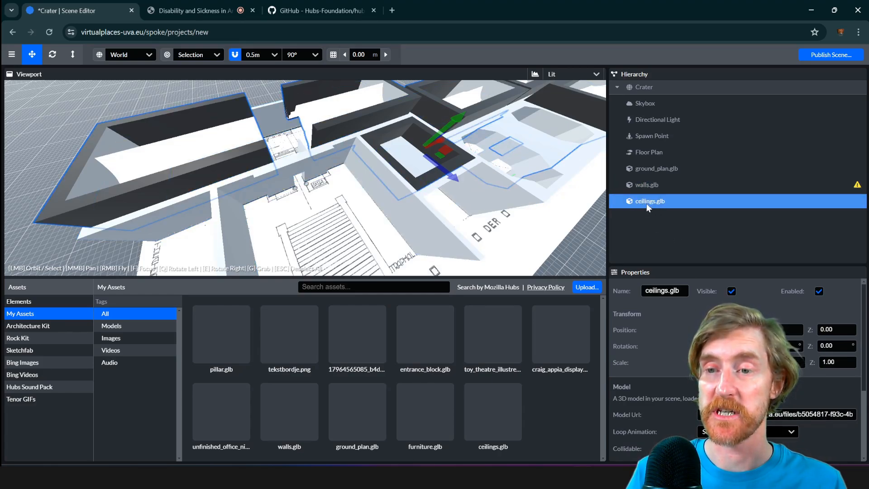
pyautogui.click(731, 291)
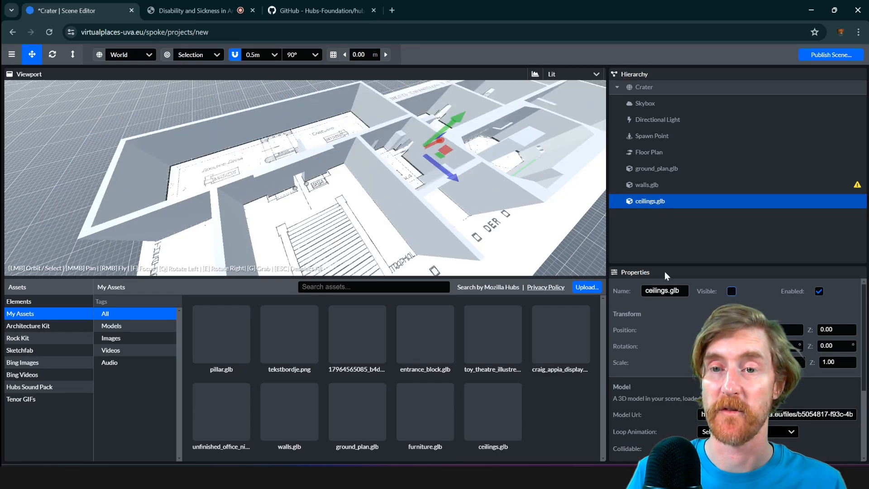
pyautogui.click(731, 291)
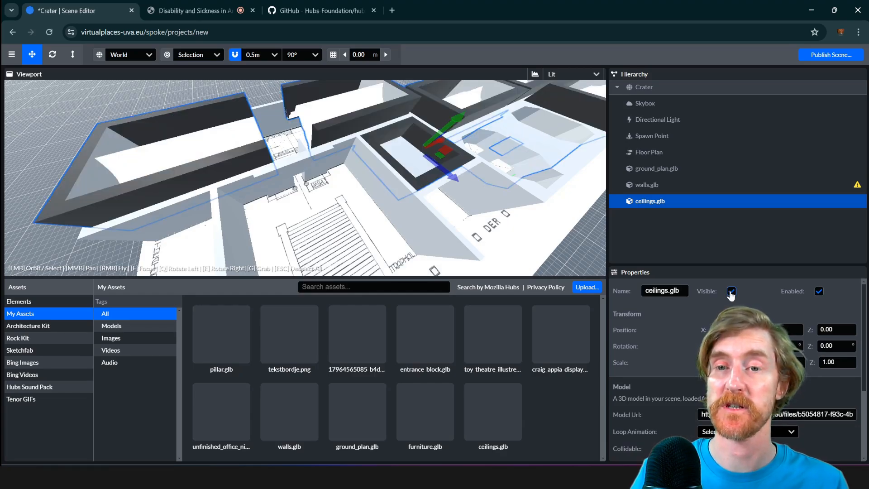
pyautogui.click(731, 291)
# Add entrance_block.glb from My Assets to the scene at the origin
pyautogui.moveTo(321, 146); pyautogui.dragTo(341, 143)
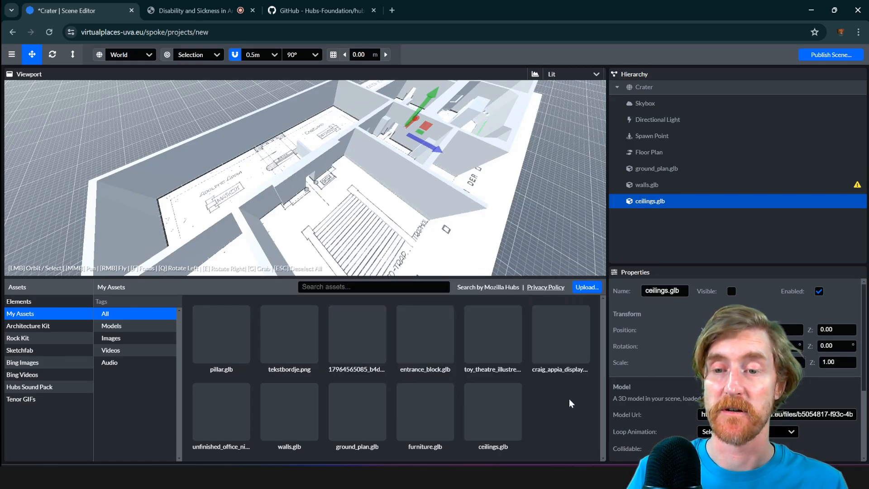
pyautogui.moveTo(413, 333); pyautogui.dragTo(670, 221)
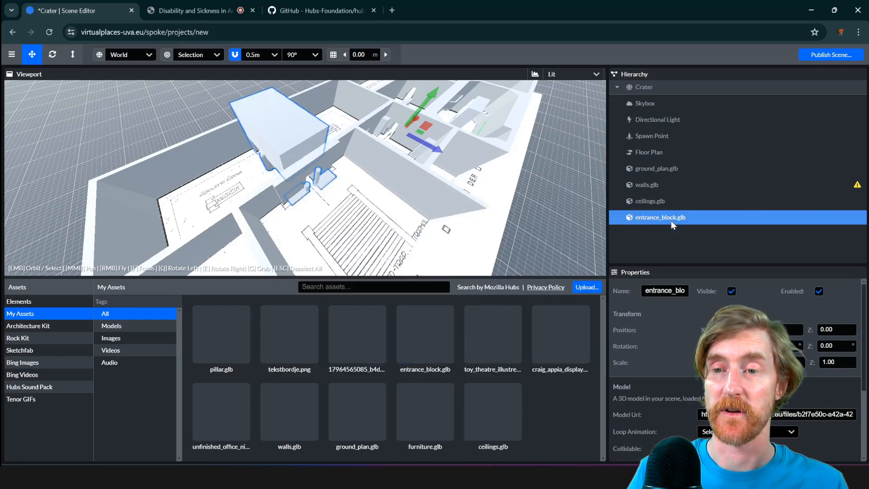
# Add craig_appia_display_table.005.glb from My Assets to the scene at the origin
pyautogui.moveTo(335, 132); pyautogui.dragTo(296, 157)
pyautogui.moveTo(347, 189); pyautogui.dragTo(238, 201)
pyautogui.moveTo(238, 202); pyautogui.dragTo(230, 203)
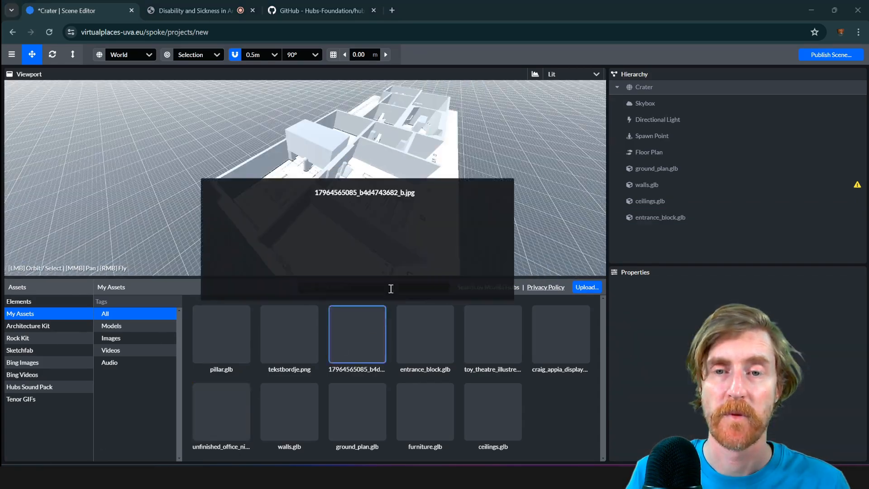
pyautogui.scroll(2, 384, 200)
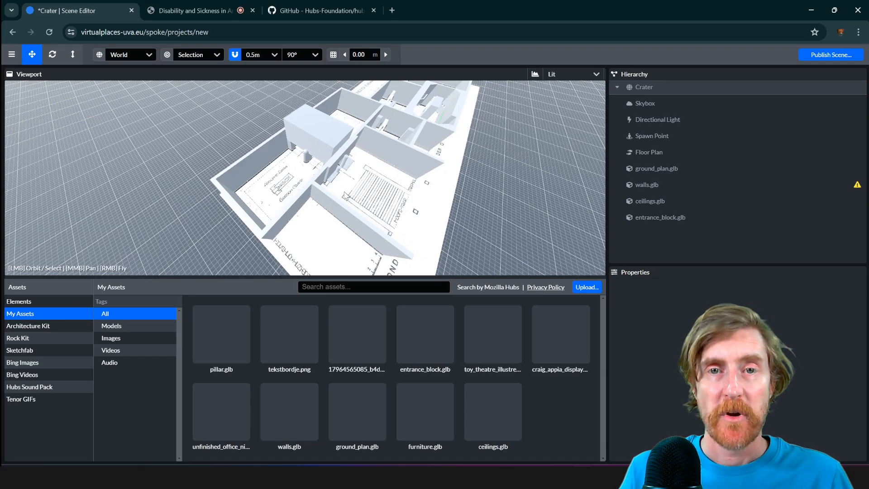
pyautogui.scroll(3, 305, 146)
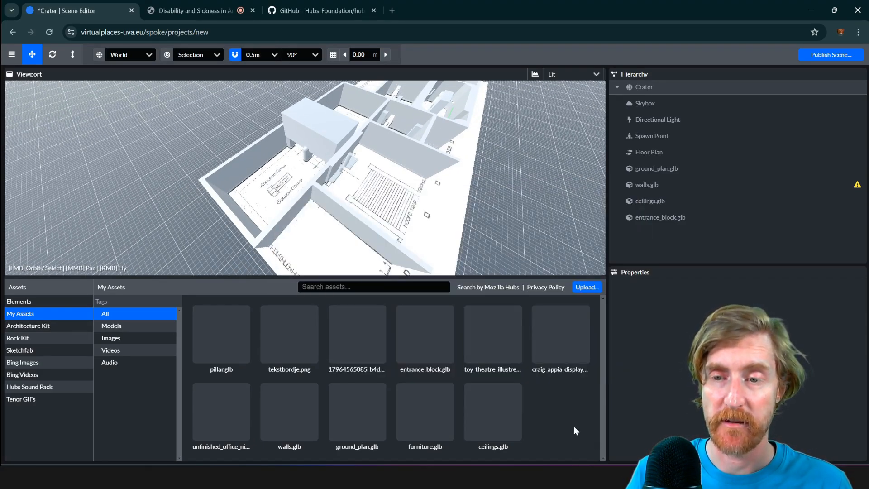
pyautogui.moveTo(551, 360)
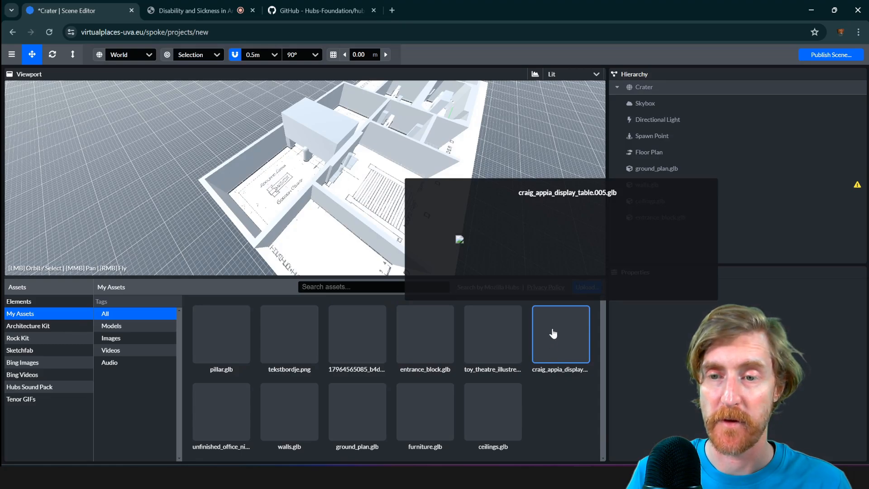
pyautogui.moveTo(550, 346); pyautogui.dragTo(737, 234)
# Examine how the display table sits in its room on the ground plan, up close and from farther away
pyautogui.scroll(5, 308, 209)
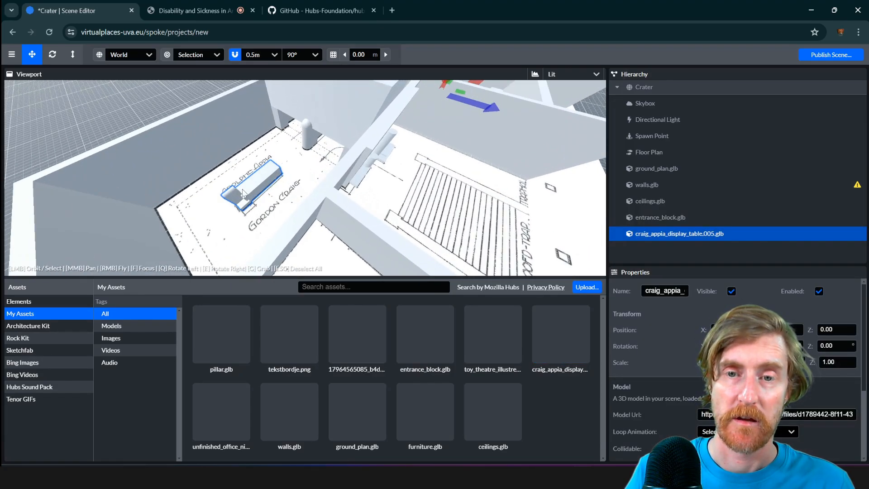
pyautogui.moveTo(244, 220); pyautogui.dragTo(299, 206)
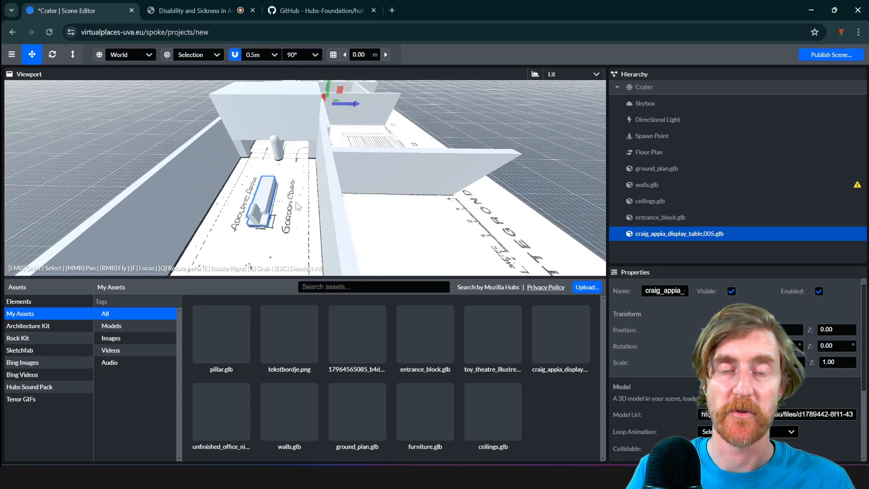
pyautogui.scroll(1, 290, 201)
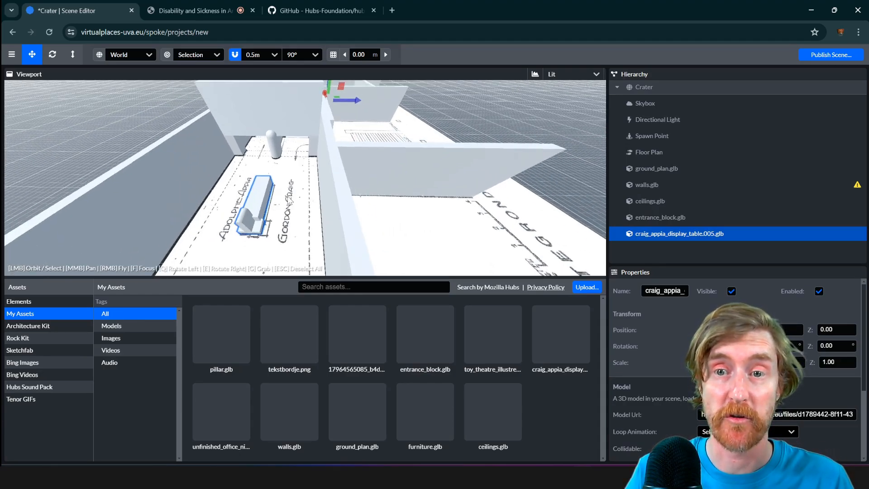
pyautogui.scroll(-3, 290, 201)
pyautogui.moveTo(307, 195); pyautogui.dragTo(299, 159)
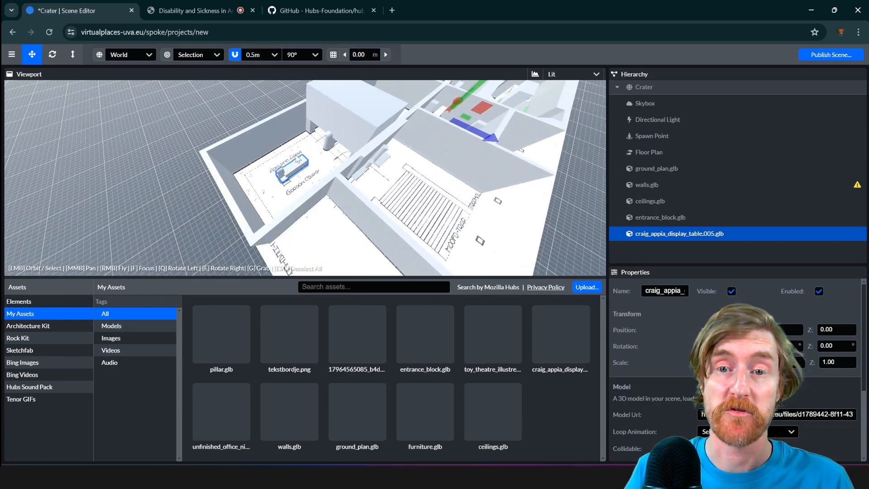
pyautogui.scroll(2, 294, 169)
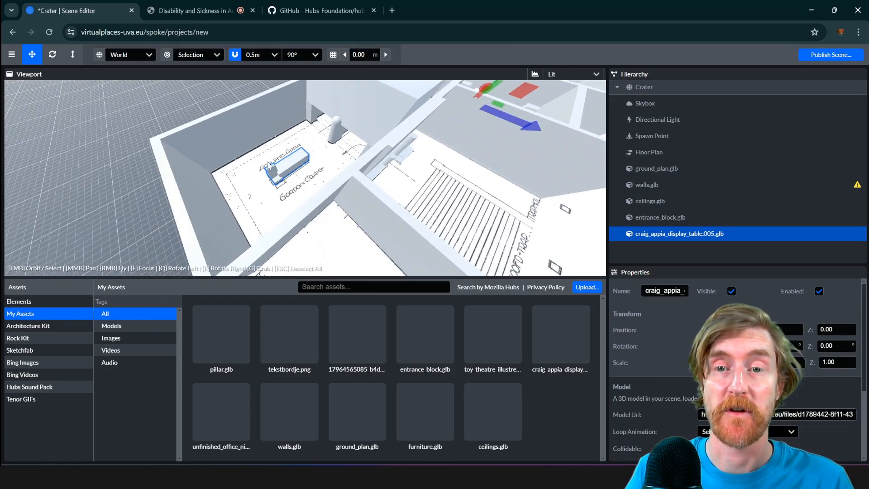
pyautogui.moveTo(270, 167); pyautogui.dragTo(282, 197, button='middle')
pyautogui.scroll(3, 266, 200)
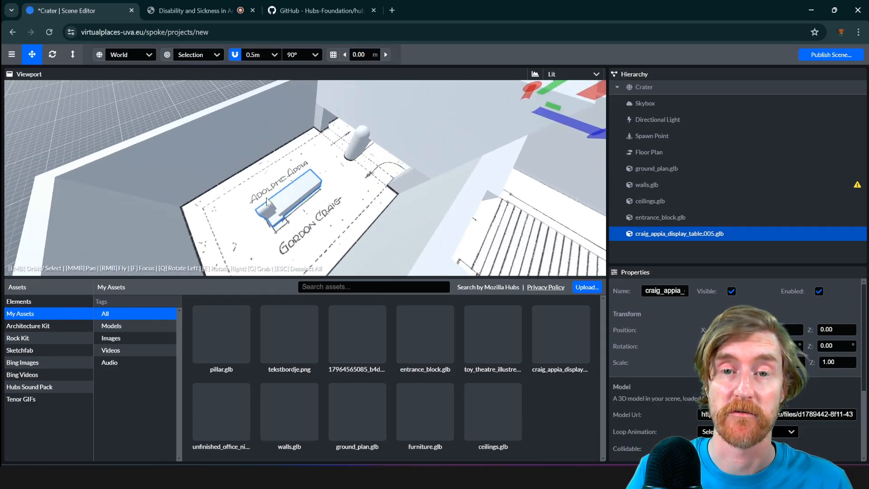
pyautogui.scroll(-3, 266, 202)
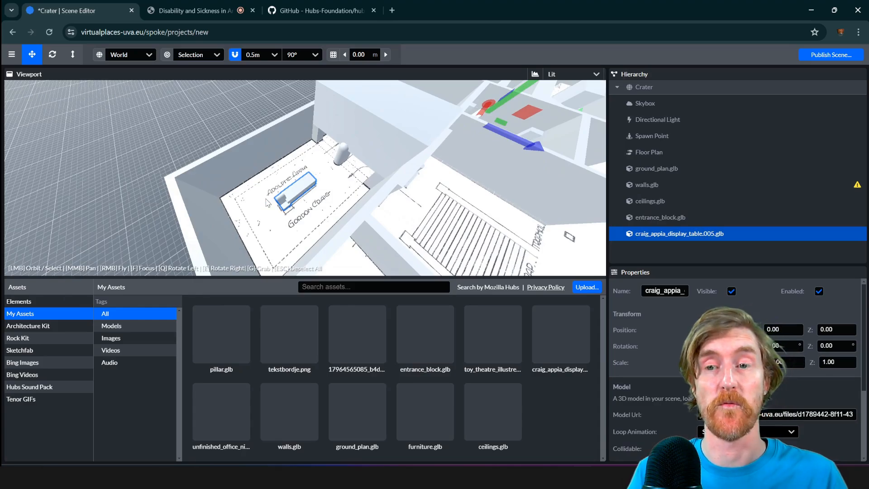
pyautogui.scroll(-4, 269, 203)
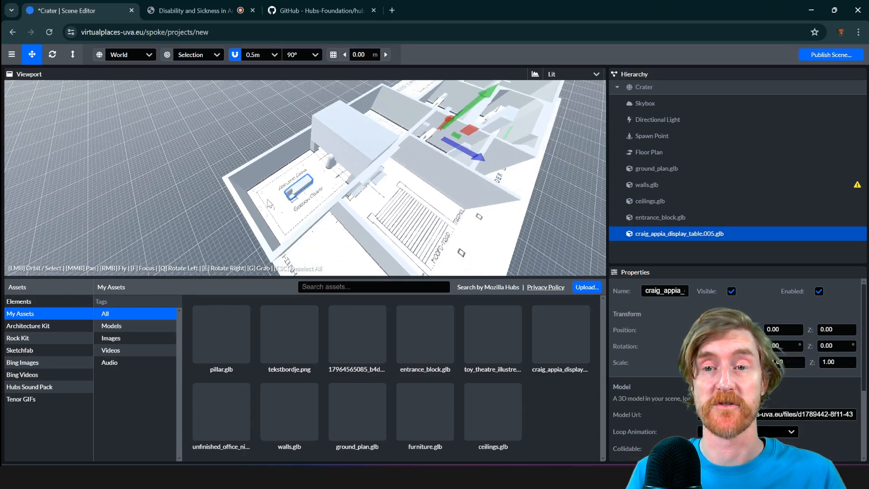
pyautogui.moveTo(313, 204); pyautogui.dragTo(271, 201)
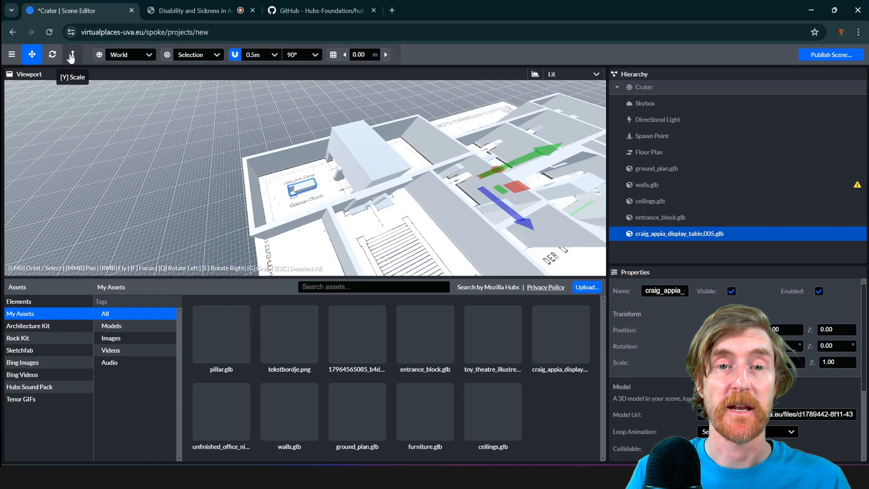
# Try the Scale and Rotate transform modes on the display table and return to the Translate mode
pyautogui.click(71, 55)
pyautogui.click(53, 58)
pyautogui.click(32, 58)
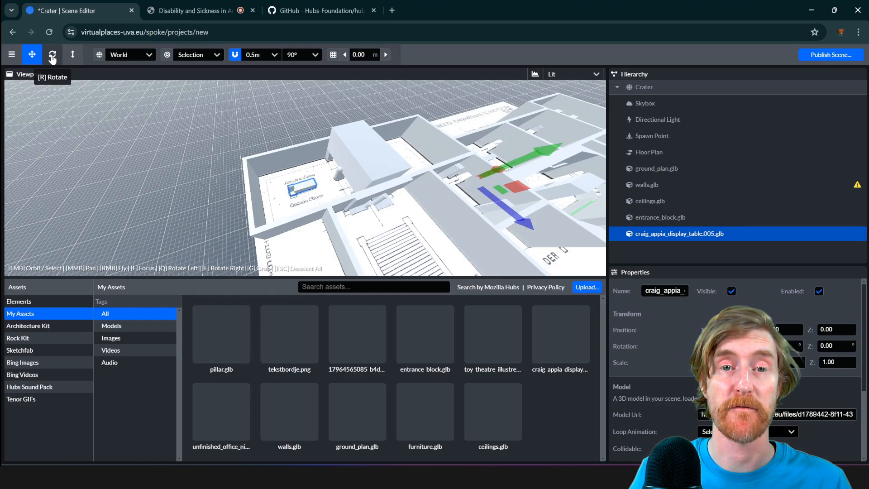
pyautogui.click(52, 57)
pyautogui.click(72, 54)
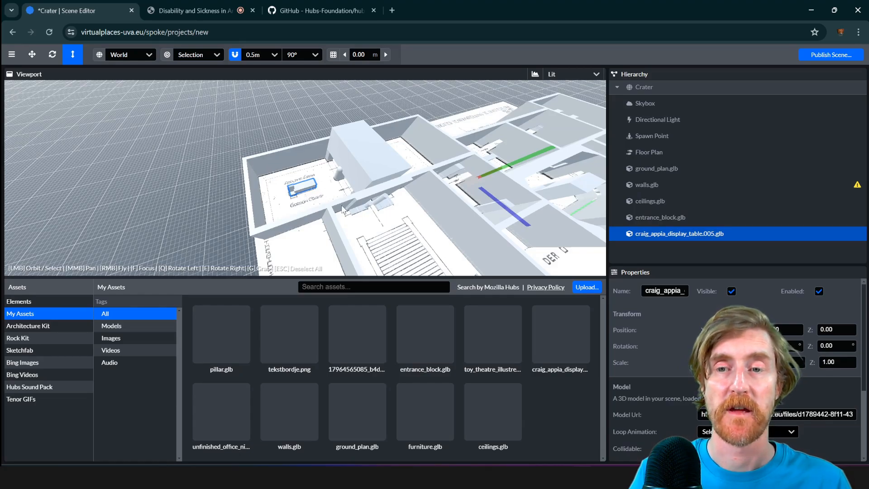
pyautogui.moveTo(303, 205); pyautogui.dragTo(258, 186)
pyautogui.click(31, 55)
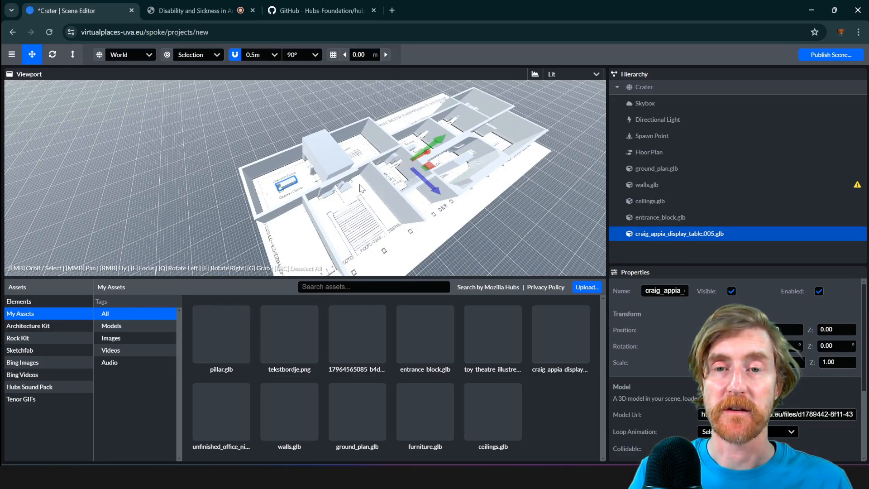
# Compare the Selection, Center and Bottom transform pivots on the display table and set the pivot to Center
pyautogui.moveTo(360, 188); pyautogui.dragTo(375, 167)
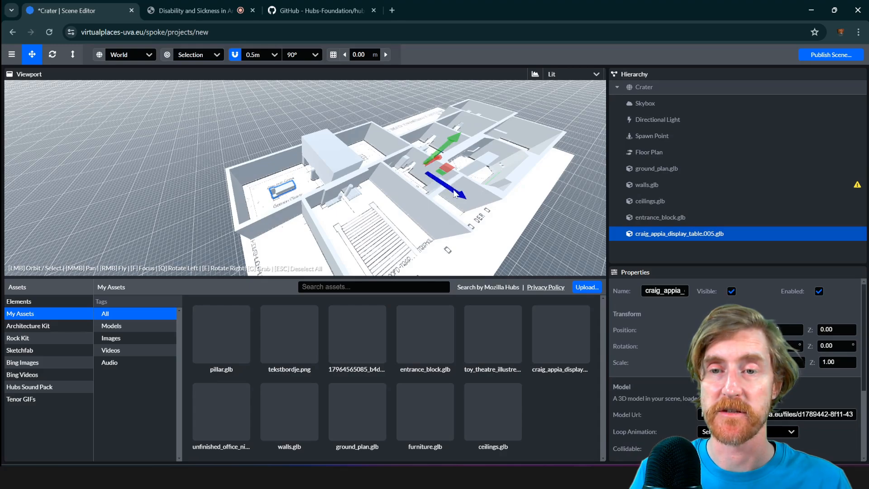
pyautogui.moveTo(455, 192); pyautogui.dragTo(438, 162)
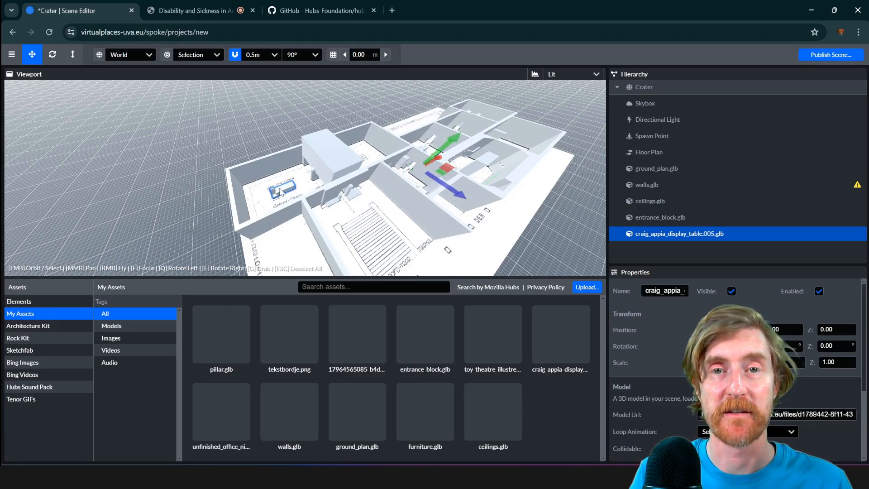
pyautogui.moveTo(368, 211)
pyautogui.mouseDown()
pyautogui.moveTo(350, 194)
pyautogui.moveTo(390, 227)
pyautogui.moveTo(380, 221)
pyautogui.mouseUp()
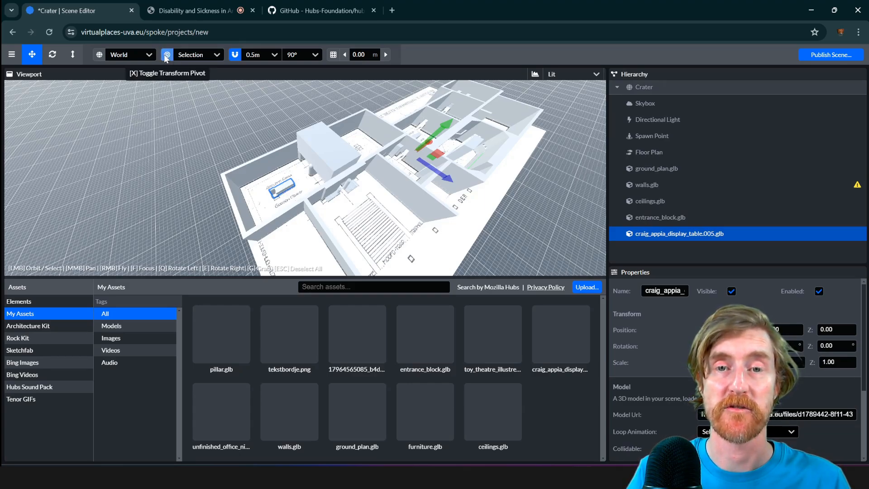
pyautogui.click(201, 55)
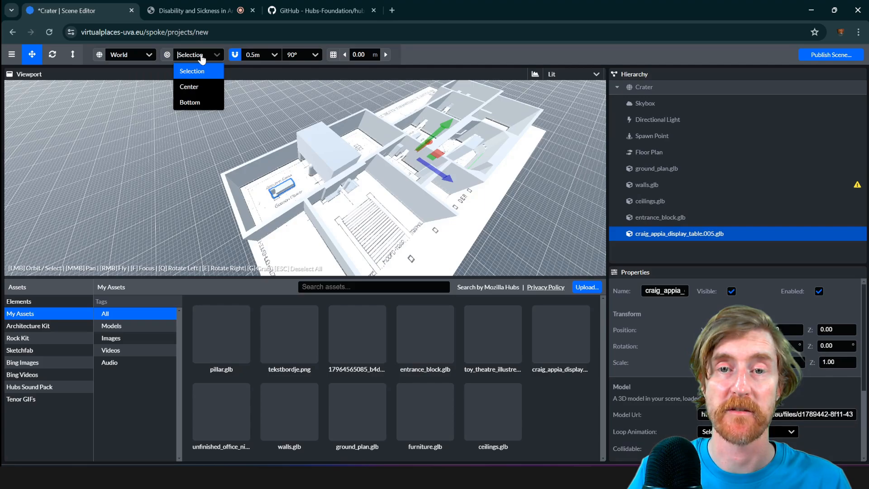
pyautogui.click(195, 89)
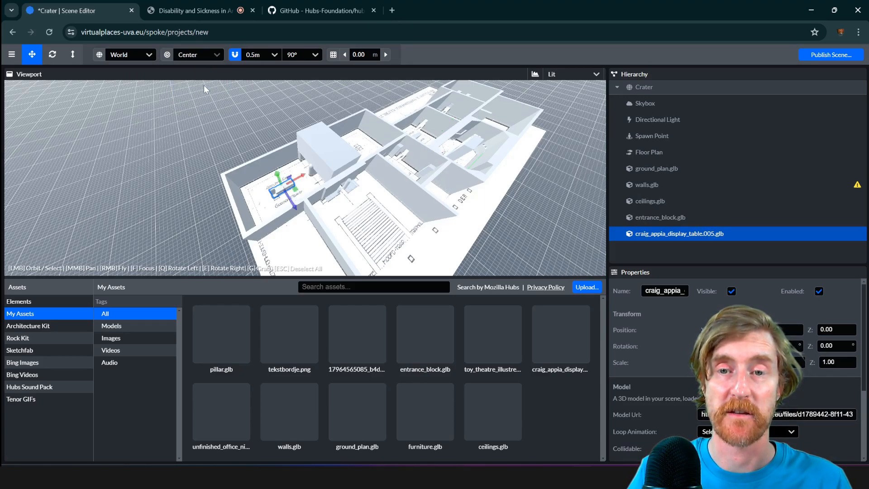
pyautogui.click(168, 55)
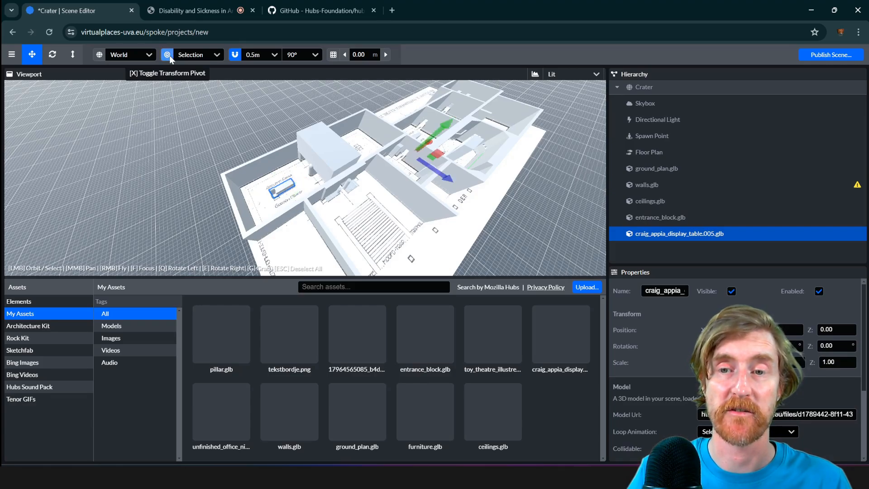
pyautogui.click(169, 55)
pyautogui.click(169, 55)
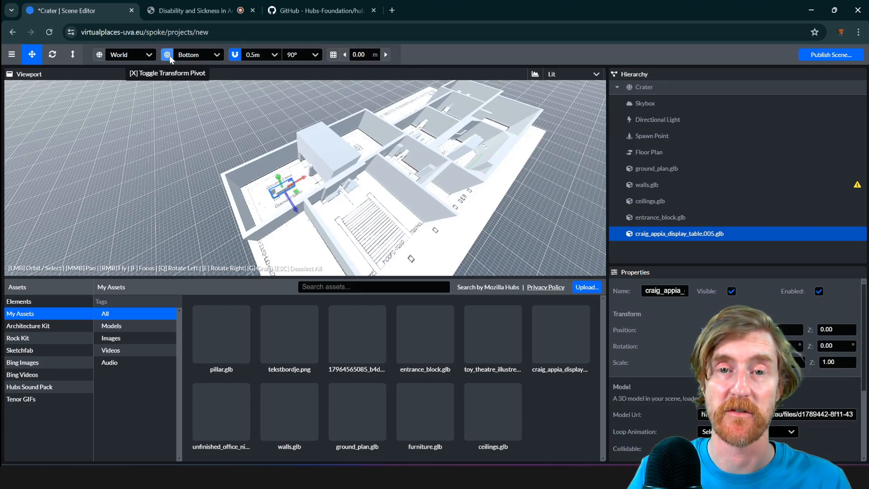
pyautogui.click(169, 55)
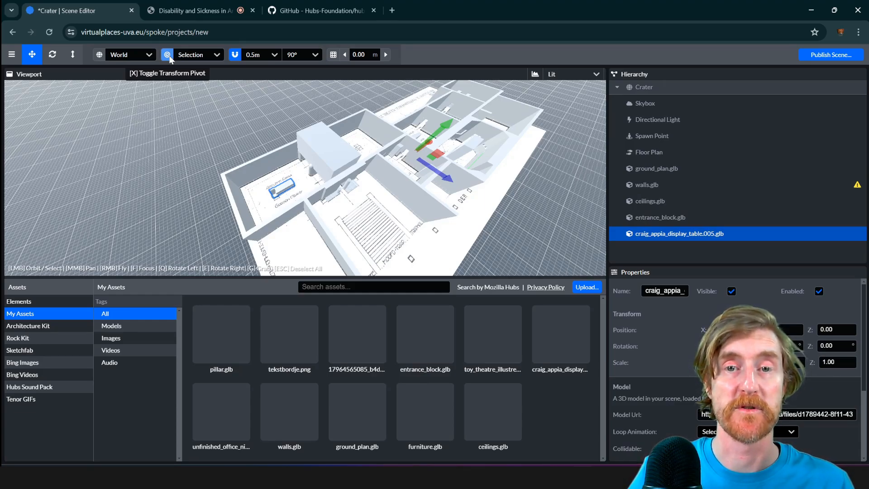
pyautogui.click(167, 54)
# Move the display table along the Z axis to about 0.385 and shift it slightly along the X axis
pyautogui.press('f')
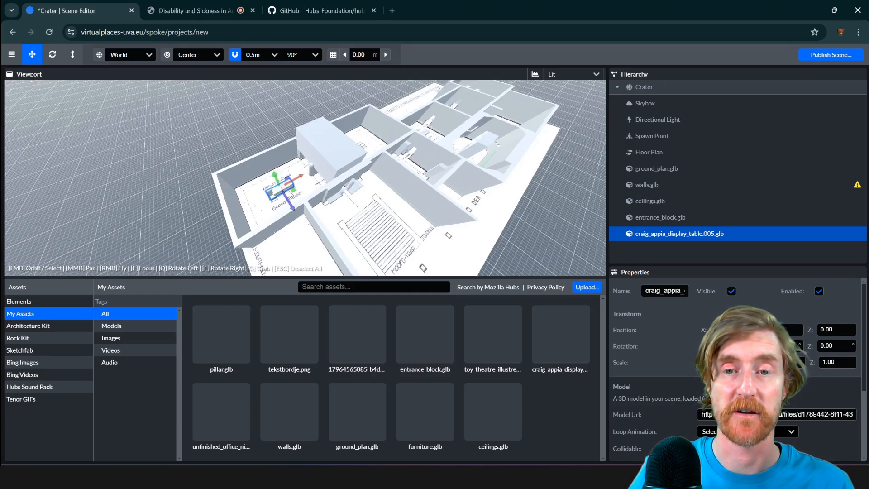
pyautogui.scroll(6, 272, 204)
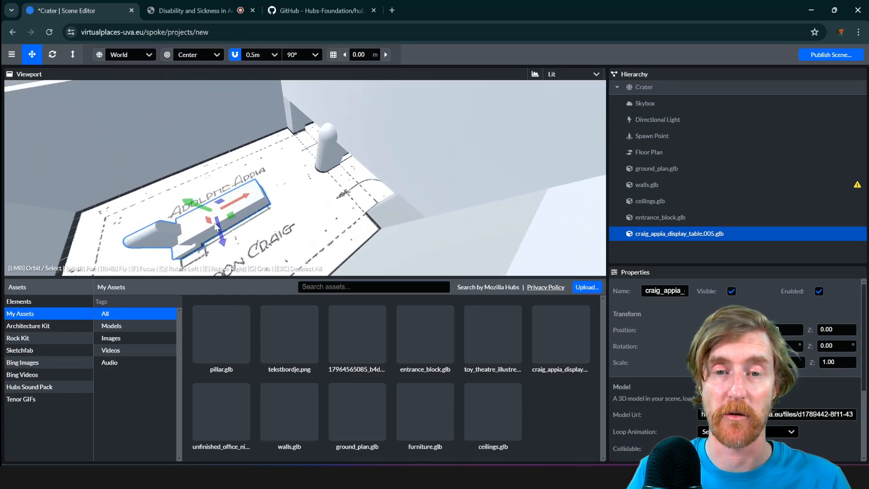
pyautogui.scroll(-4, 266, 227)
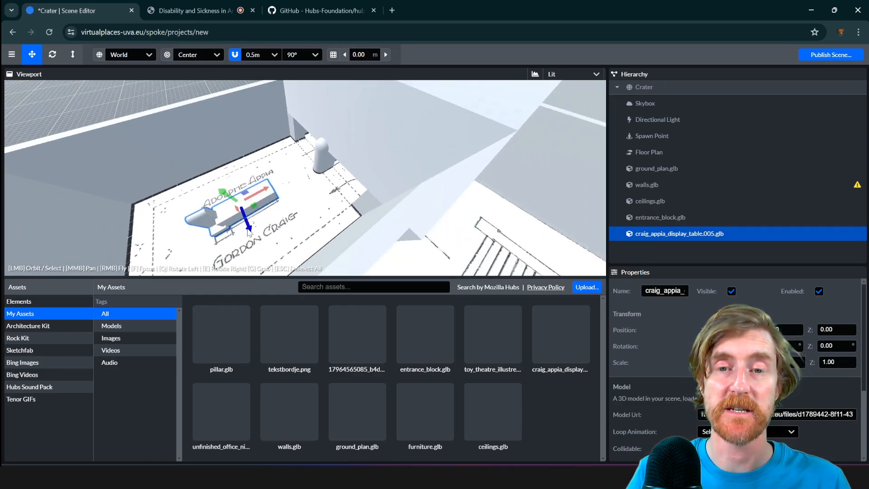
pyautogui.moveTo(248, 227)
pyautogui.mouseDown()
pyautogui.moveTo(241, 202)
pyautogui.moveTo(248, 235)
pyautogui.mouseUp()
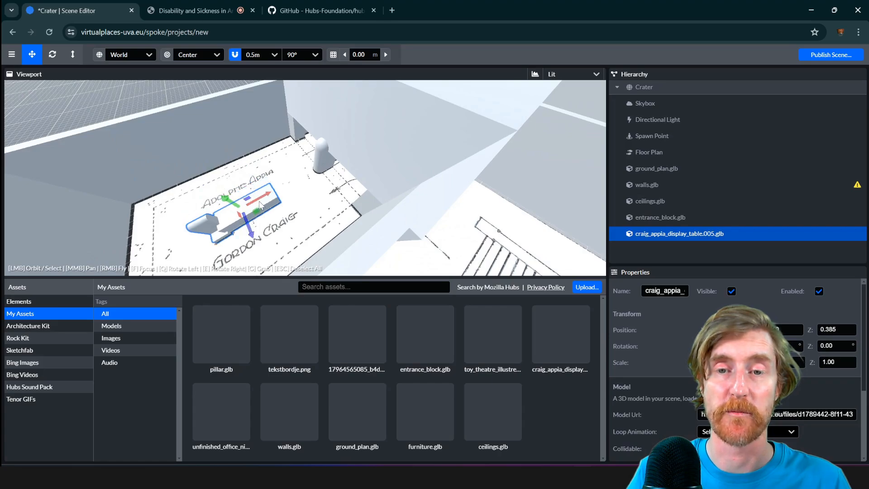
pyautogui.moveTo(261, 206)
pyautogui.mouseDown()
pyautogui.moveTo(270, 217)
pyautogui.moveTo(265, 200)
pyautogui.mouseUp()
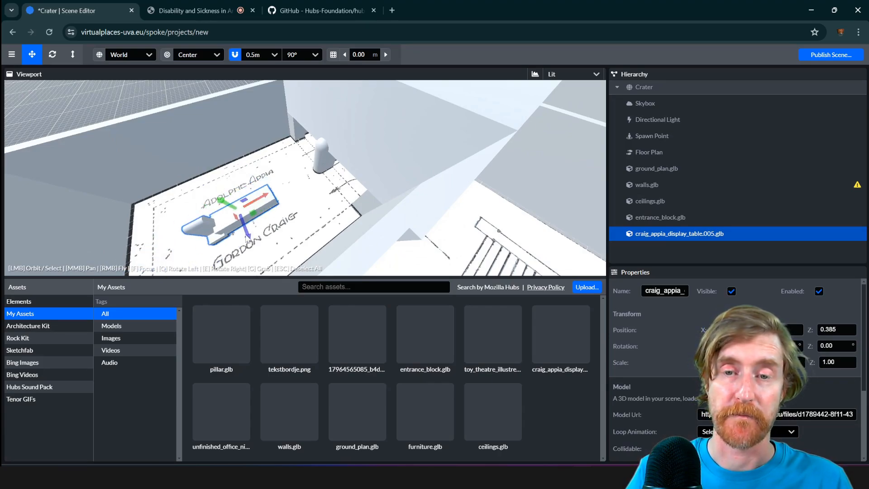
pyautogui.moveTo(207, 241)
pyautogui.mouseDown()
pyautogui.moveTo(217, 199)
pyautogui.moveTo(222, 246)
pyautogui.mouseUp()
# Inspect the moved display table against the ground plan drawing, from close up and within the whole floor
pyautogui.scroll(-8, 466, 114)
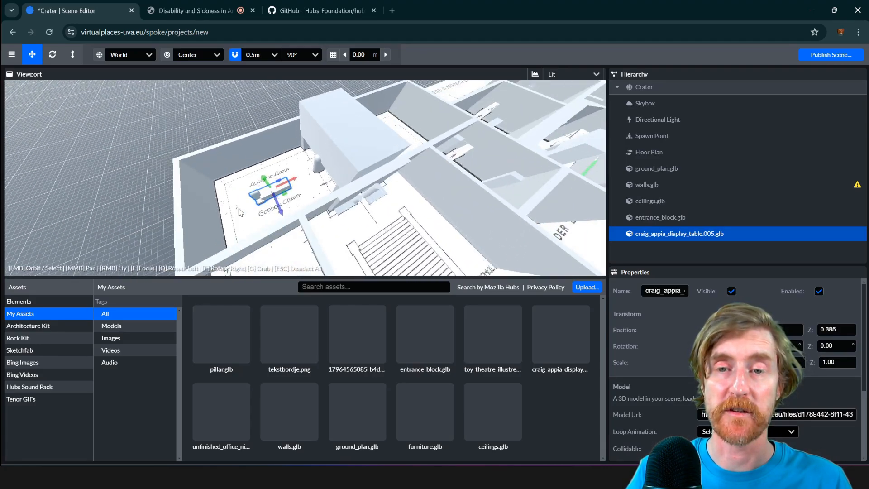
pyautogui.scroll(10, 259, 203)
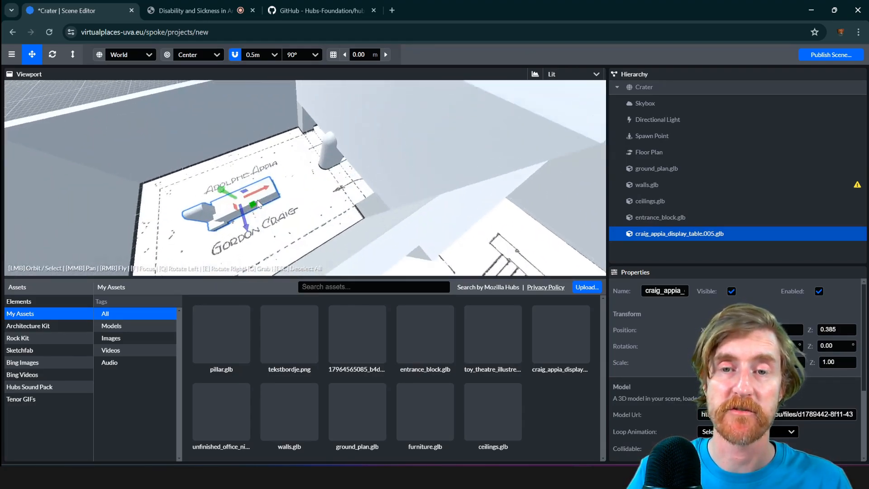
pyautogui.scroll(3, 259, 203)
pyautogui.scroll(-6, 258, 203)
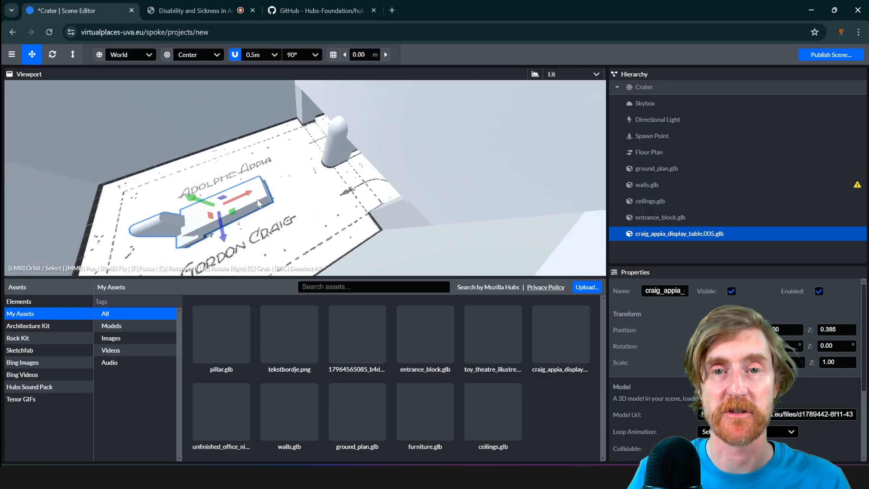
pyautogui.scroll(-5, 260, 200)
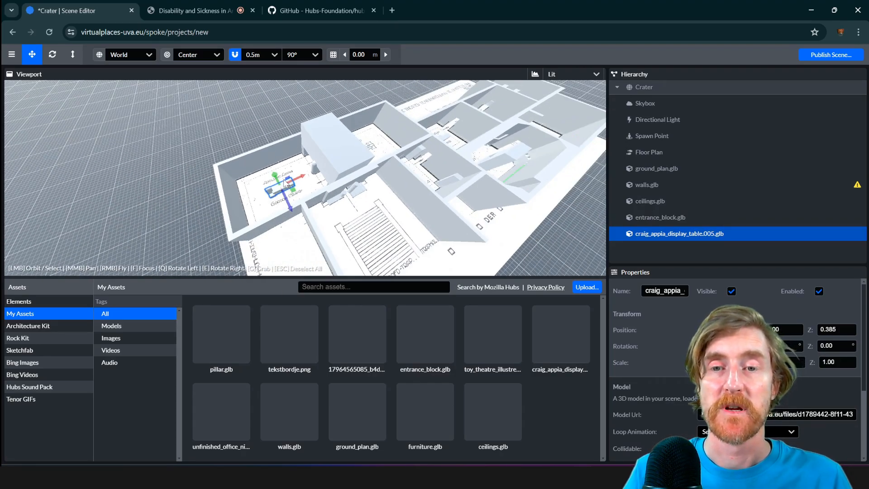
pyautogui.moveTo(260, 199); pyautogui.dragTo(277, 181)
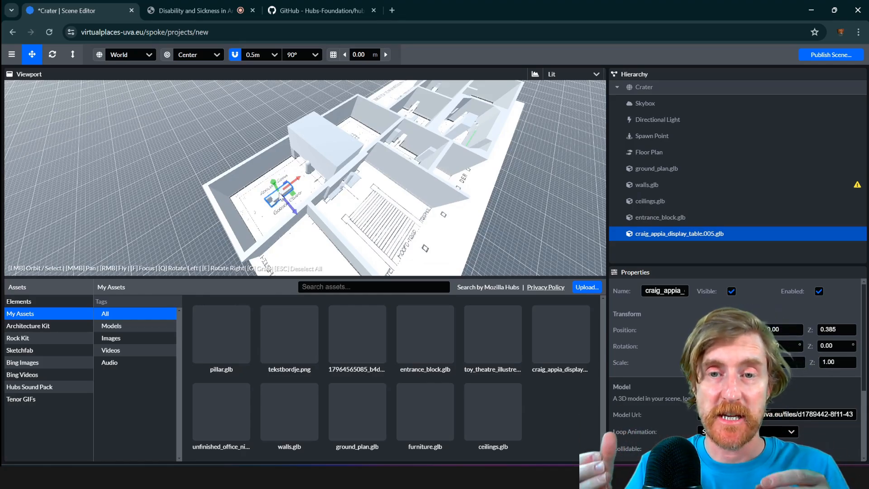
pyautogui.scroll(10, 297, 183)
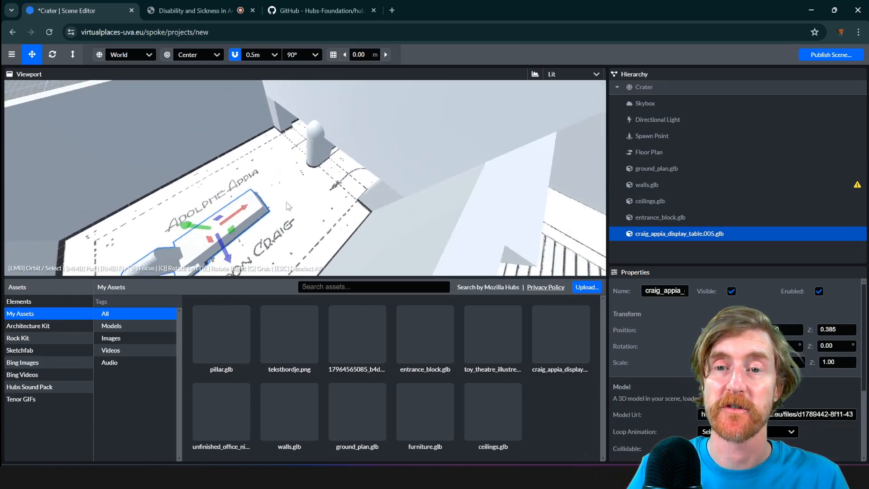
# Survey the whole exhibition floor and return to the display table, focusing on it and checking it from near and far
pyautogui.scroll(-10, 288, 206)
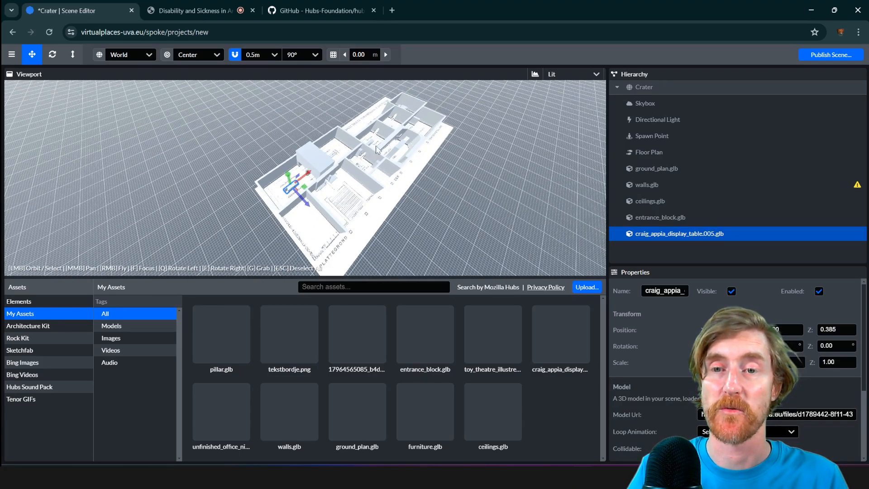
pyautogui.scroll(2, 371, 160)
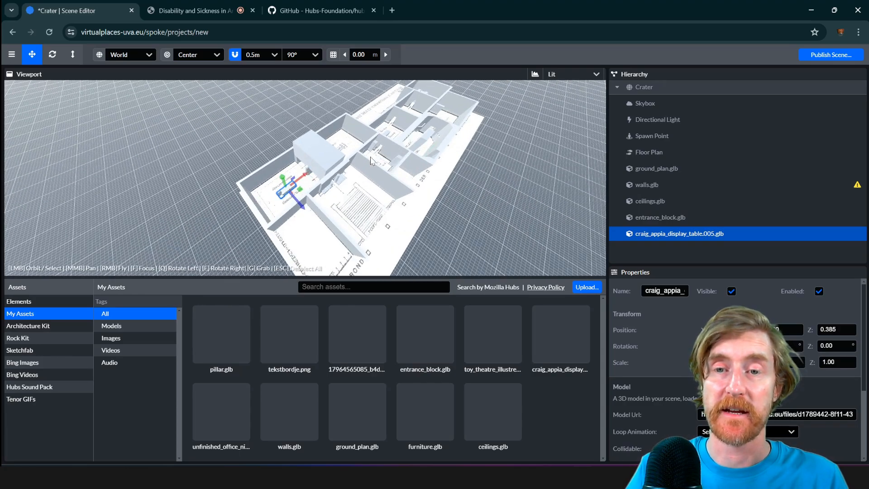
pyautogui.scroll(8, 281, 183)
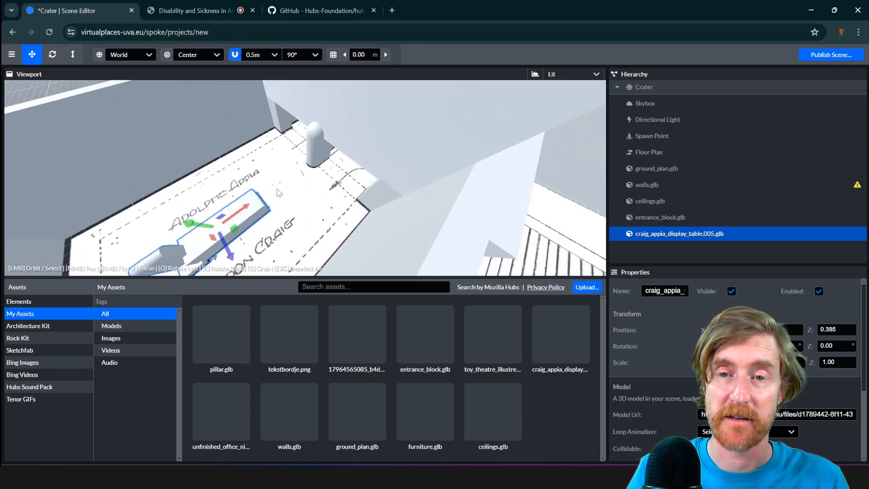
pyautogui.scroll(-8, 278, 193)
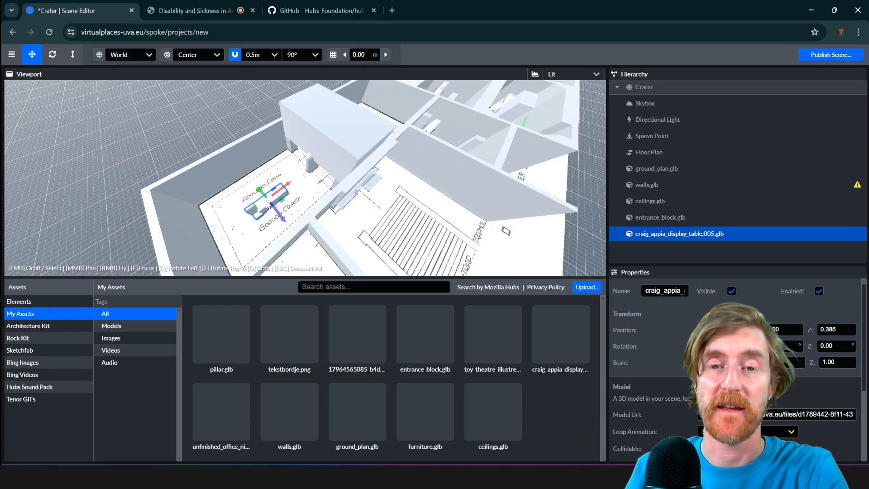
pyautogui.press('f')
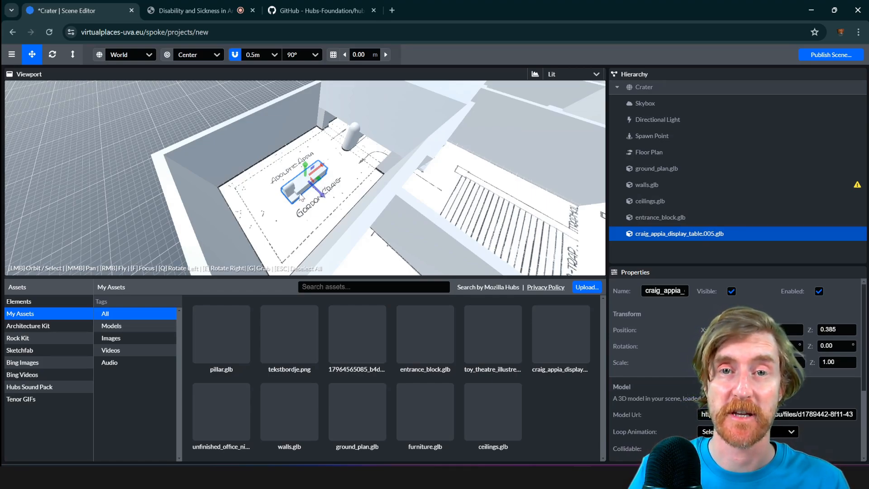
pyautogui.scroll(5, 310, 193)
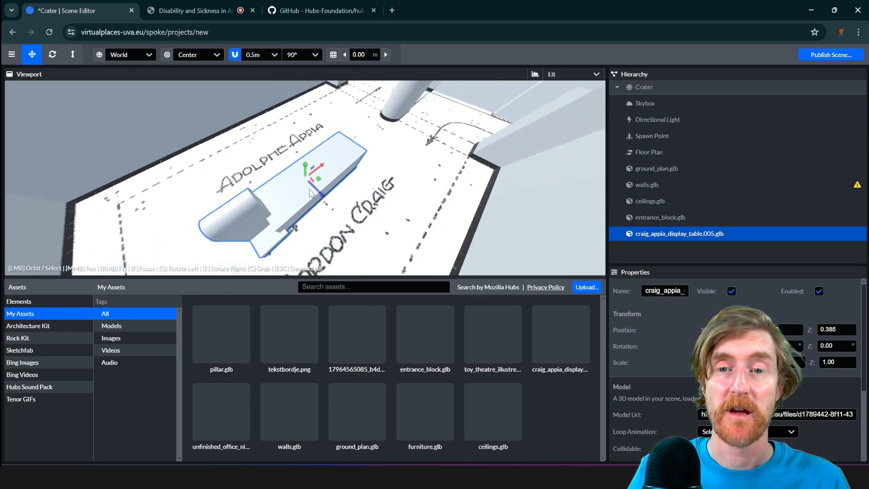
pyautogui.scroll(-5, 310, 189)
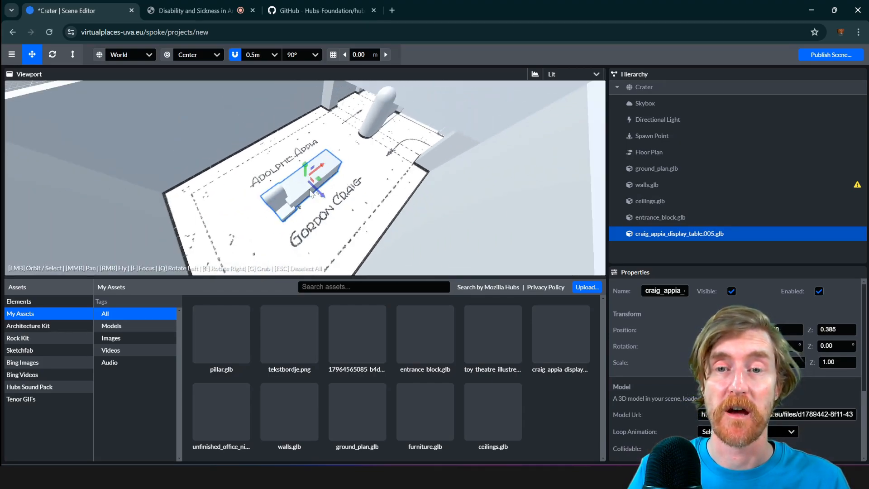
pyautogui.scroll(7, 308, 190)
pyautogui.scroll(-2, 305, 196)
pyautogui.moveTo(286, 211); pyautogui.dragTo(412, 189)
pyautogui.scroll(-5, 410, 185)
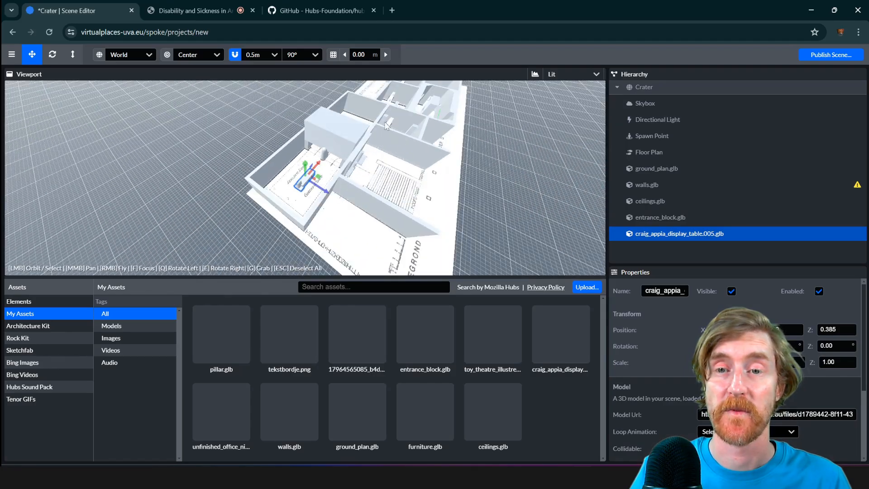
# Select the entrance block and the walls model in turn and examine the building from several sides and distances
pyautogui.click(356, 131)
pyautogui.moveTo(356, 131); pyautogui.dragTo(315, 180)
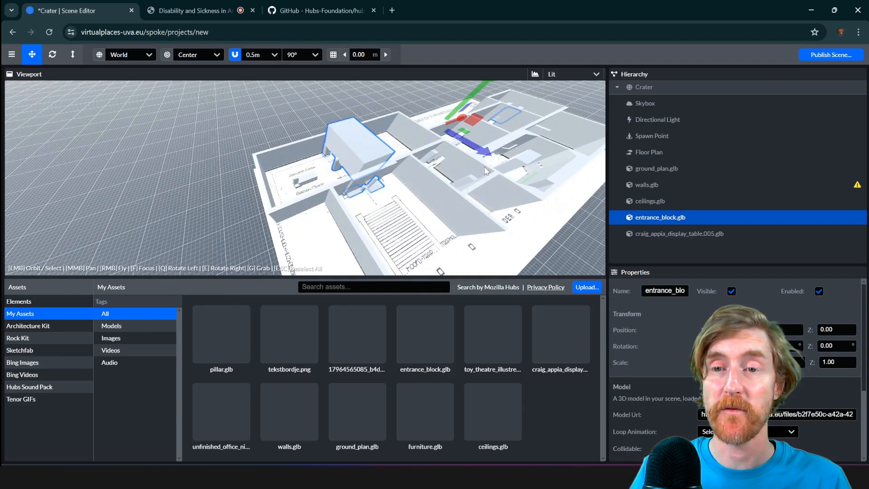
pyautogui.click(456, 174)
pyautogui.moveTo(428, 219); pyautogui.dragTo(328, 194)
pyautogui.moveTo(384, 193); pyautogui.dragTo(318, 161)
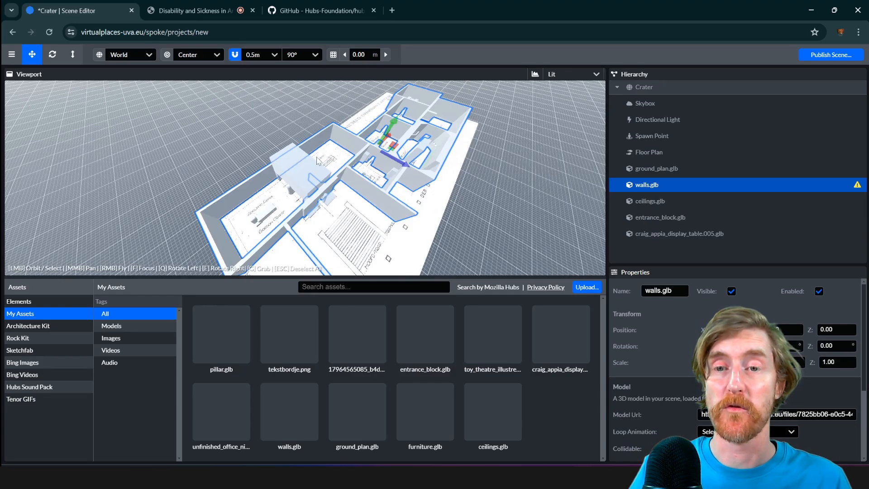
pyautogui.scroll(-4, 396, 154)
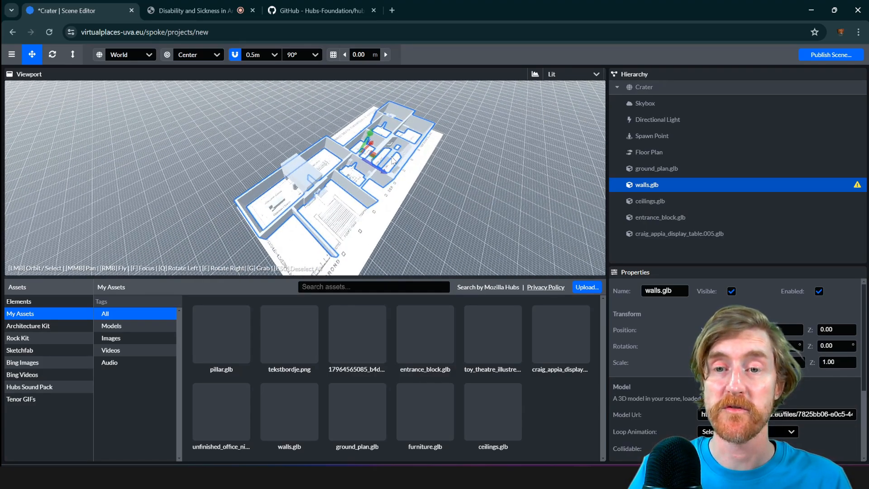
pyautogui.scroll(3, 393, 162)
pyautogui.scroll(-5, 365, 184)
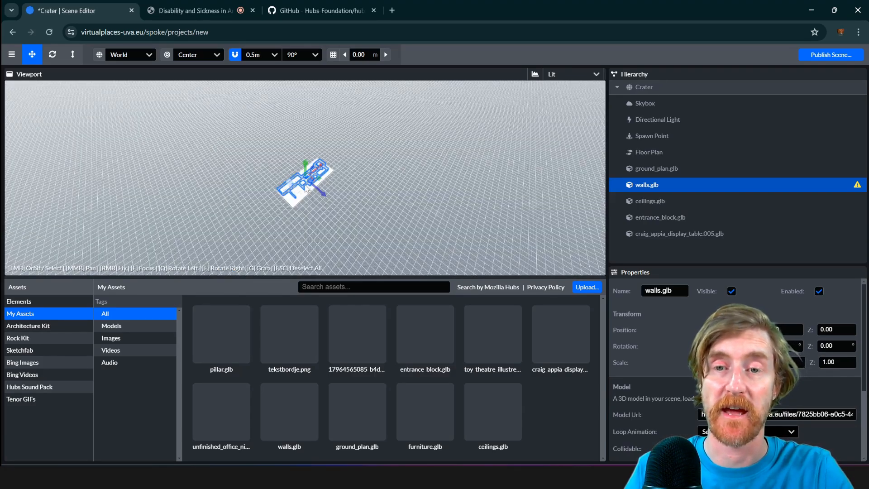
pyautogui.scroll(8, 308, 189)
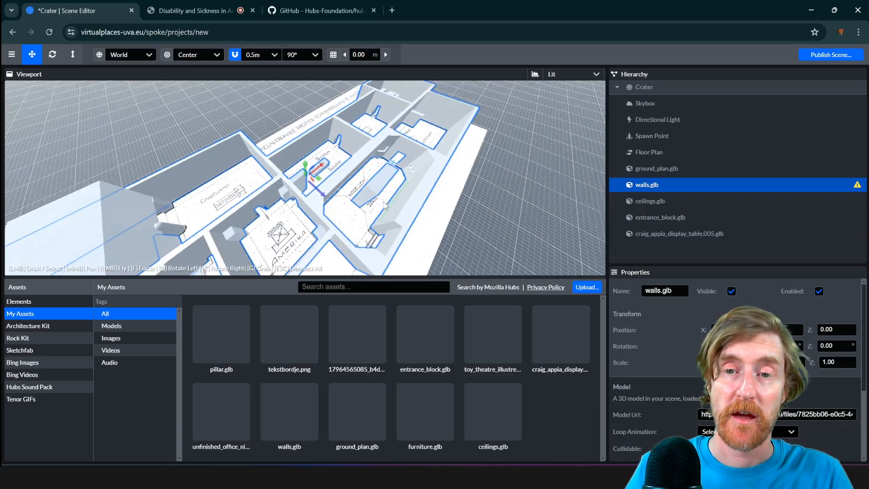
pyautogui.moveTo(385, 206); pyautogui.dragTo(270, 206)
pyautogui.scroll(5, 262, 202)
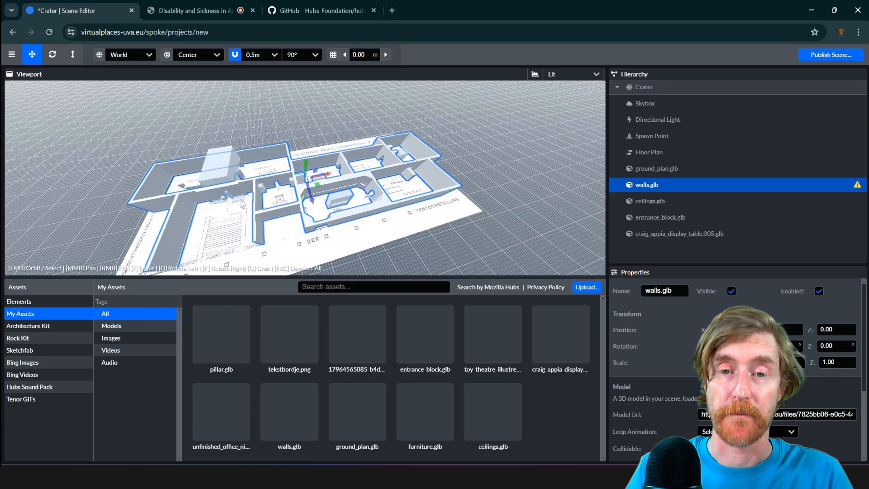
# Select the display table, focus on it and examine its placement against the ground plan drawing from different angles
pyautogui.click(245, 189)
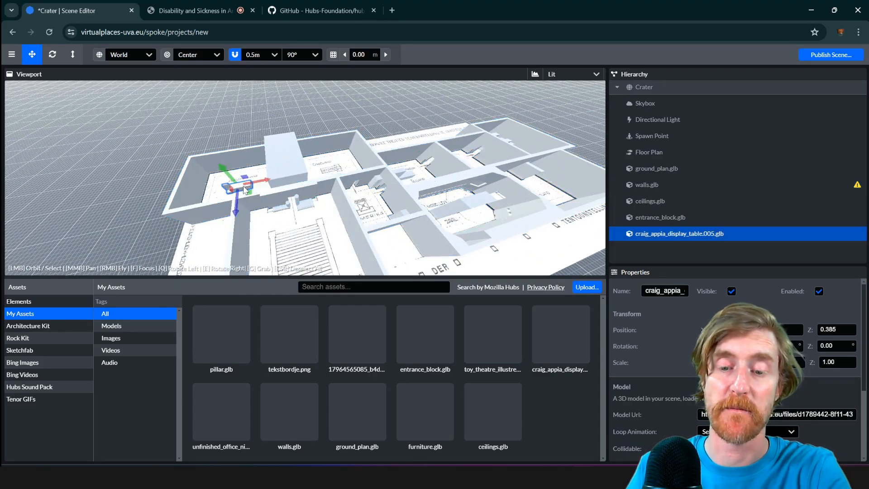
pyautogui.press('f')
pyautogui.scroll(5, 297, 184)
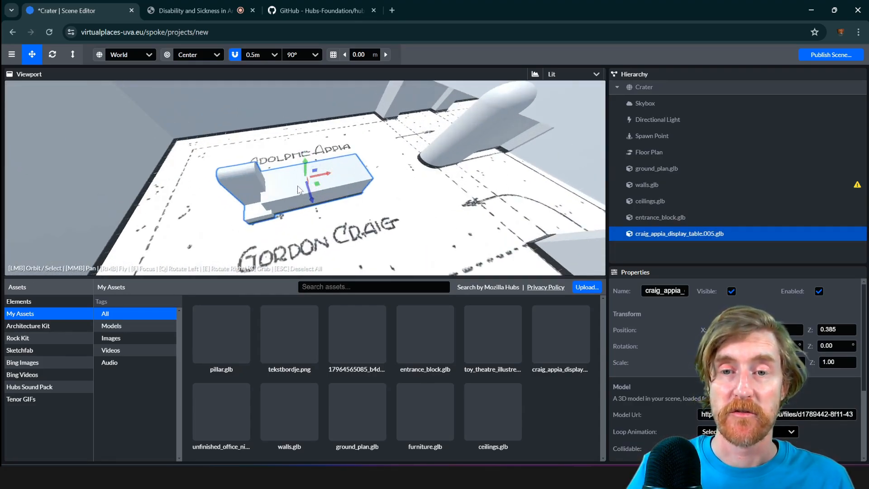
pyautogui.moveTo(297, 185); pyautogui.dragTo(288, 202)
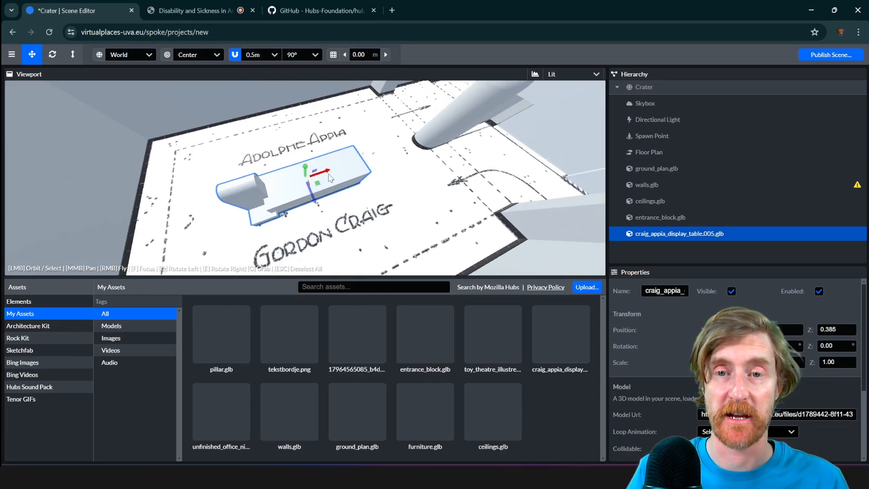
pyautogui.moveTo(330, 180); pyautogui.dragTo(337, 211)
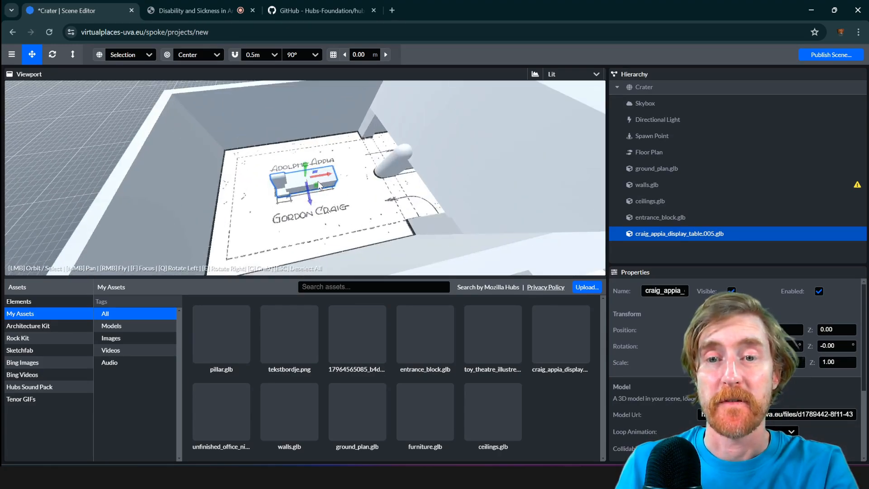
pyautogui.moveTo(319, 185)
pyautogui.mouseDown()
pyautogui.moveTo(311, 206)
pyautogui.moveTo(303, 192)
pyautogui.moveTo(311, 172)
pyautogui.mouseUp()
pyautogui.moveTo(288, 201); pyautogui.dragTo(135, 195)
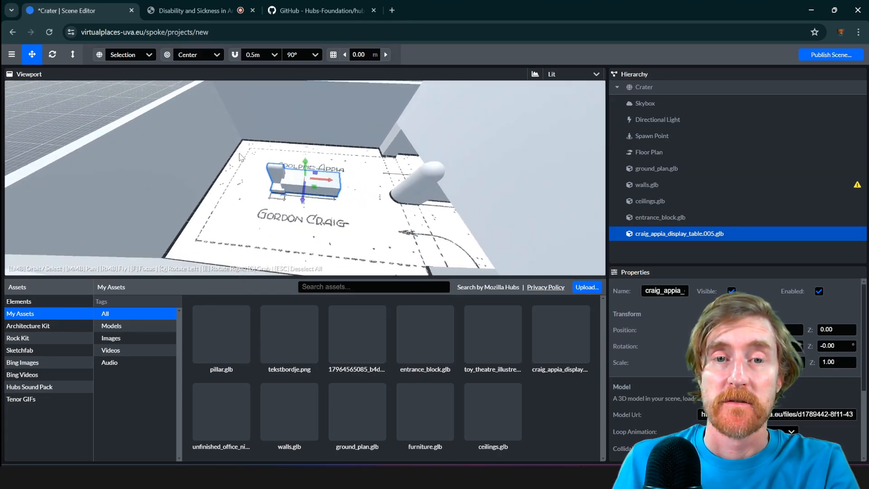
pyautogui.moveTo(268, 173); pyautogui.dragTo(283, 179)
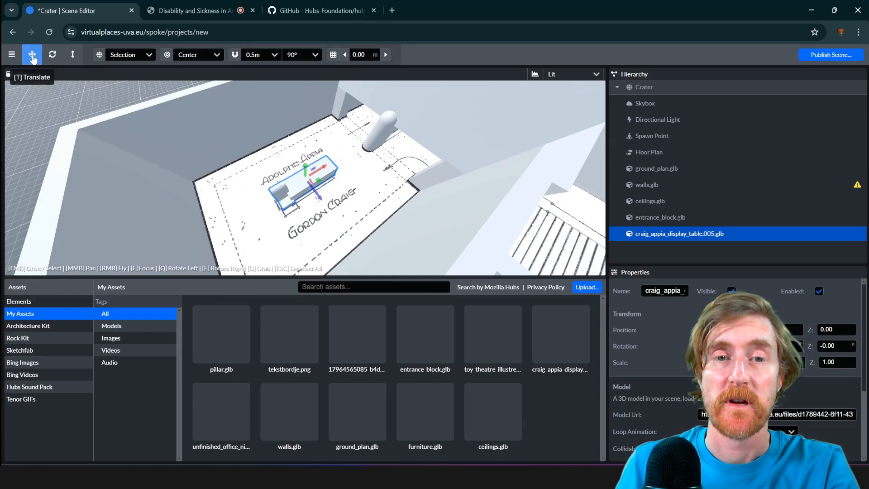
# Switch to Rotate mode with 90° snapping enabled and turn the display table half a turn about its vertical axis
pyautogui.click(53, 56)
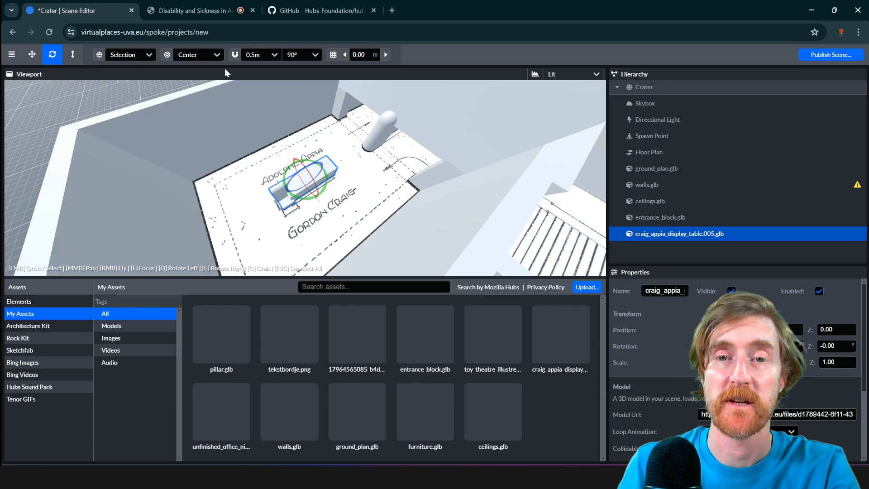
pyautogui.click(234, 54)
pyautogui.press('f')
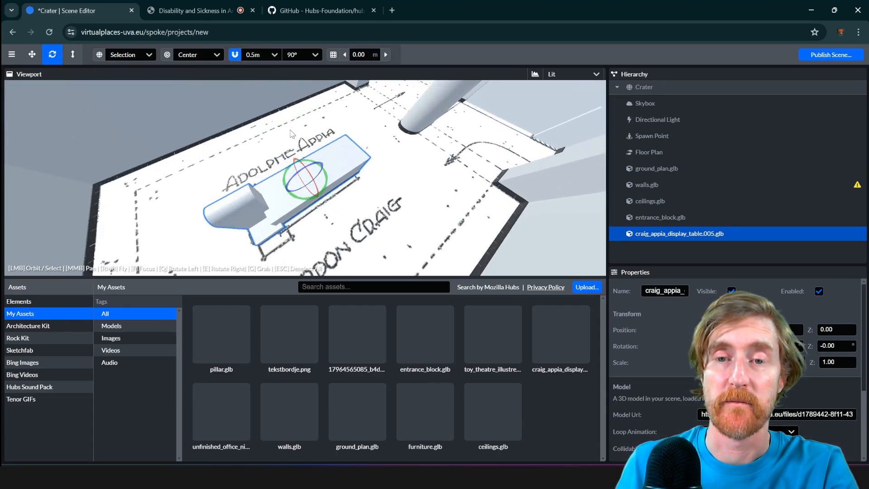
pyautogui.moveTo(336, 206); pyautogui.dragTo(289, 189)
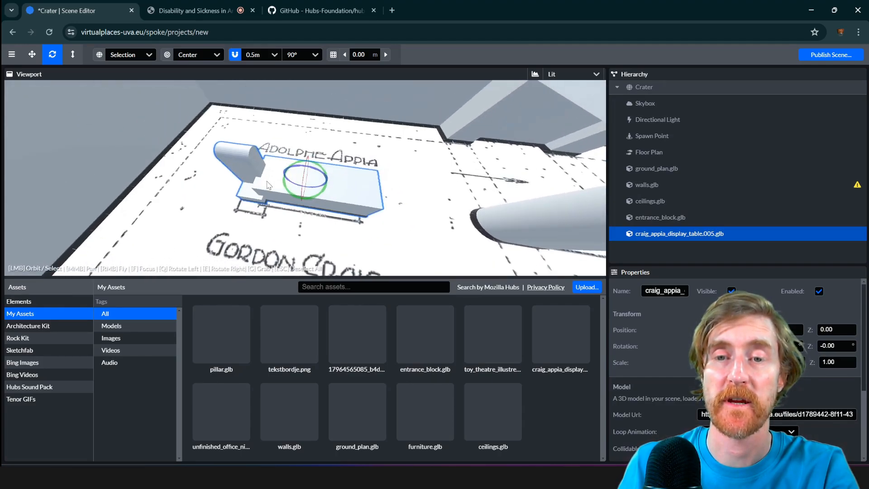
pyautogui.moveTo(342, 211); pyautogui.dragTo(288, 193)
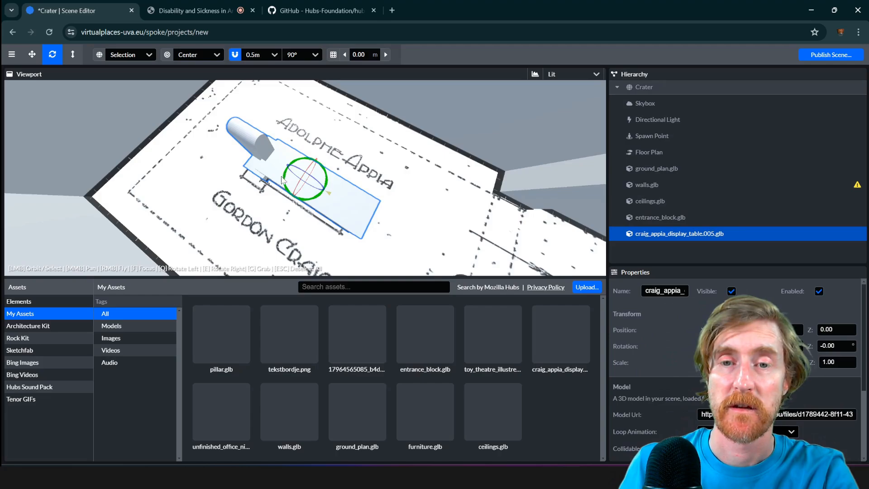
pyautogui.moveTo(281, 176); pyautogui.dragTo(284, 198)
pyautogui.moveTo(346, 213)
pyautogui.mouseDown()
pyautogui.moveTo(300, 186)
pyautogui.moveTo(353, 198)
pyautogui.mouseUp()
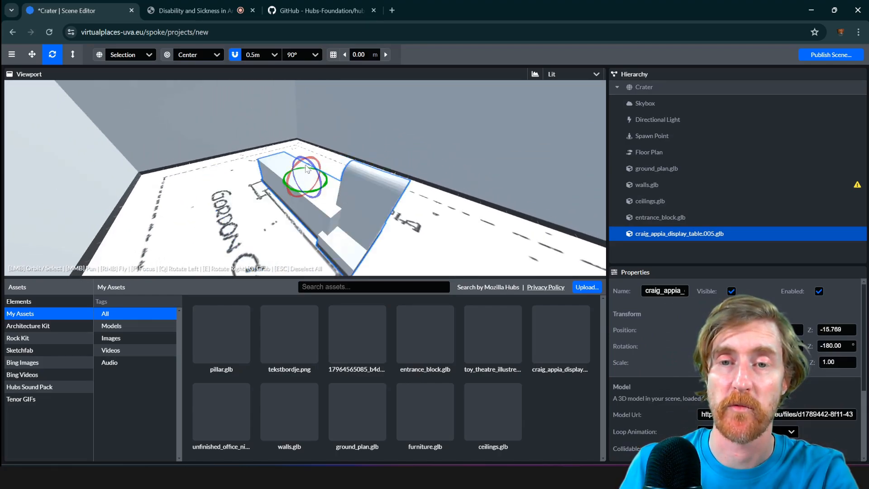
# Rotate the display table about its vertical axis in 90° snaps until its curved end faces the opposite way
pyautogui.moveTo(270, 224); pyautogui.dragTo(295, 195)
pyautogui.moveTo(330, 220); pyautogui.dragTo(308, 195)
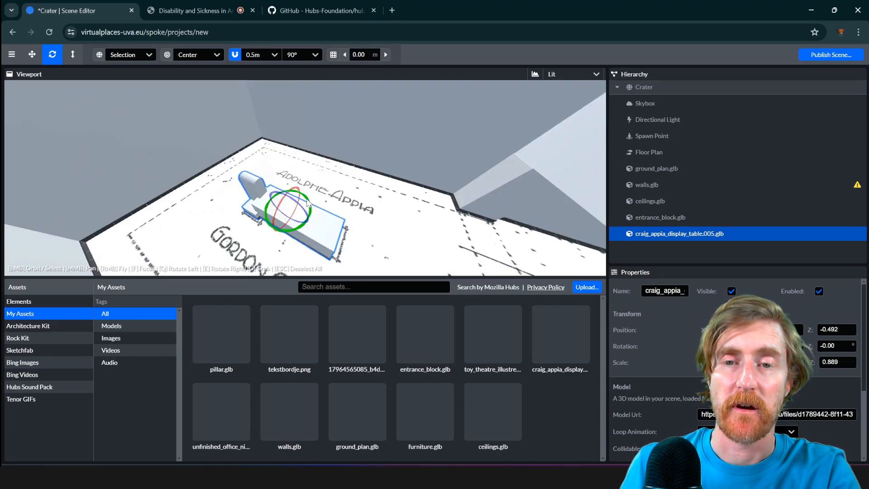
pyautogui.moveTo(305, 210); pyautogui.dragTo(340, 218)
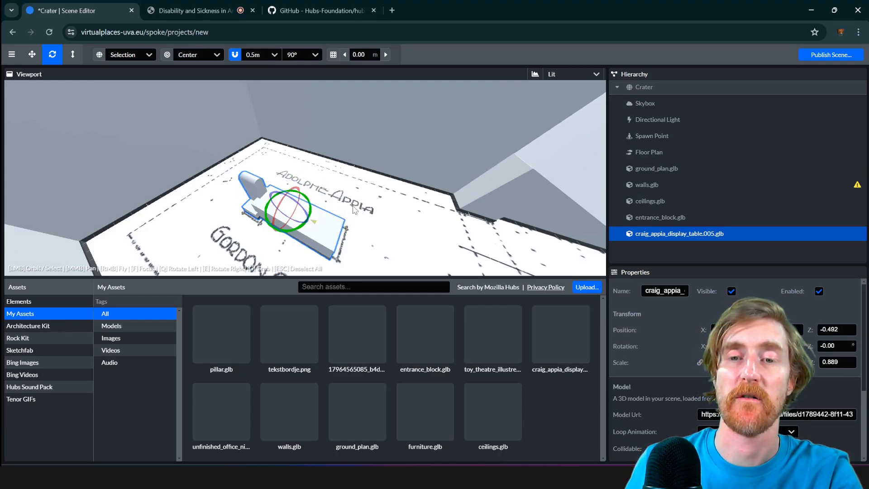
pyautogui.moveTo(413, 144); pyautogui.dragTo(270, 228)
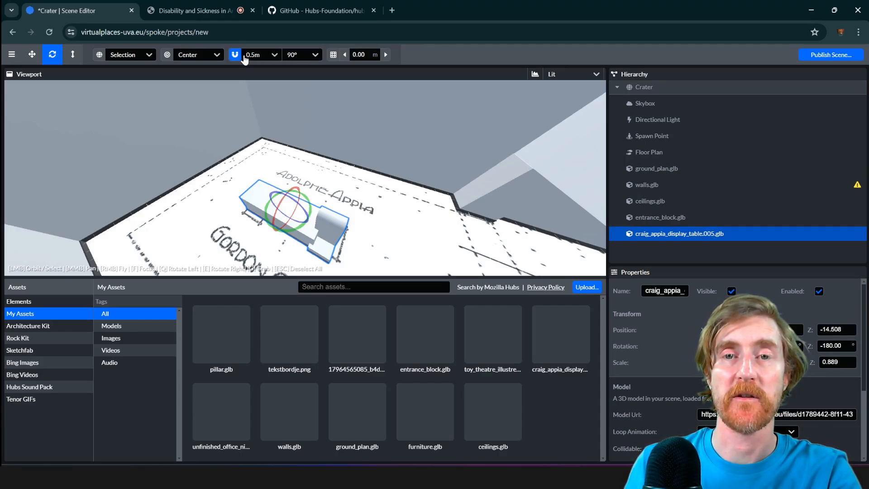
# Return to Translate mode, set the movement snap to 1m and shift the display table toward the Gordon Craig label
pyautogui.click(32, 55)
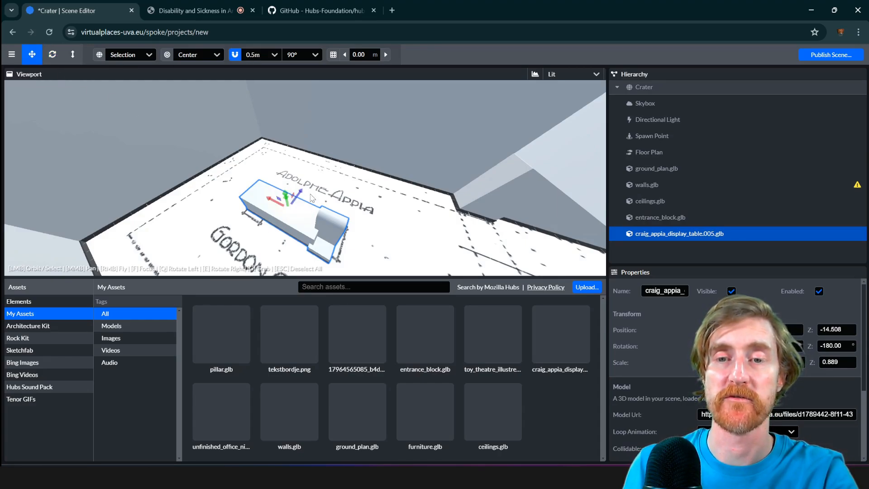
pyautogui.moveTo(312, 198)
pyautogui.mouseDown()
pyautogui.moveTo(304, 189)
pyautogui.moveTo(350, 181)
pyautogui.moveTo(276, 190)
pyautogui.moveTo(319, 187)
pyautogui.moveTo(303, 189)
pyautogui.mouseUp()
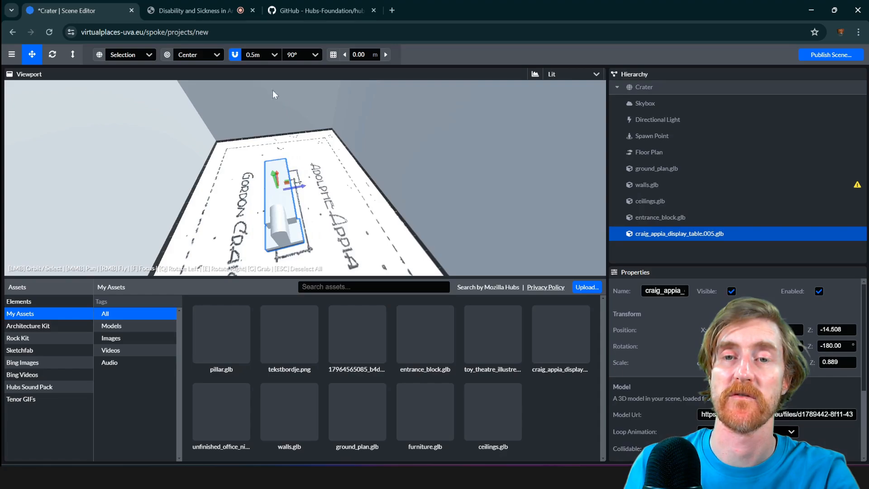
pyautogui.click(271, 55)
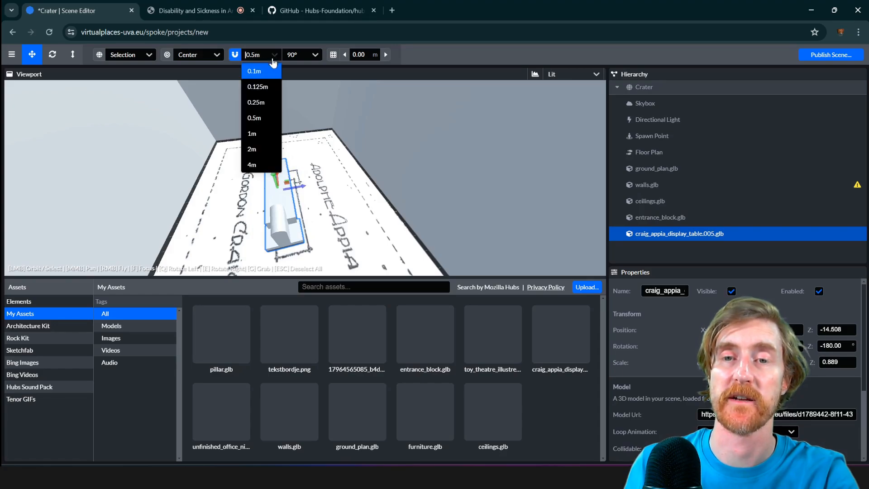
pyautogui.click(262, 137)
pyautogui.moveTo(300, 188)
pyautogui.mouseDown()
pyautogui.moveTo(361, 186)
pyautogui.moveTo(293, 194)
pyautogui.mouseUp()
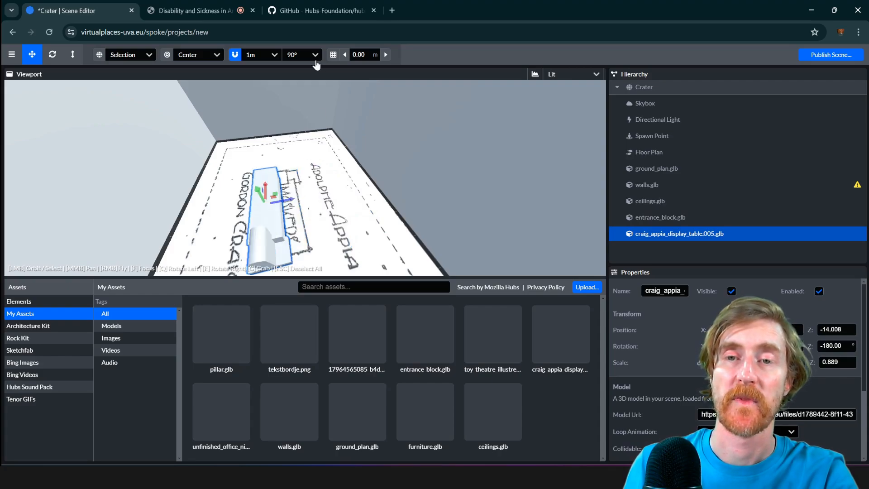
# Set the rotation snap to 10° and turn the display table slightly about its vertical axis in Rotate mode
pyautogui.click(315, 56)
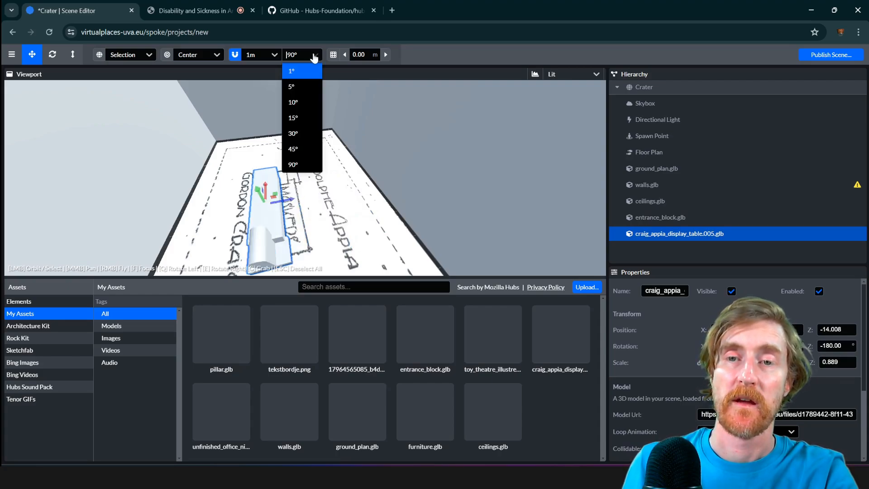
pyautogui.click(294, 102)
pyautogui.click(52, 55)
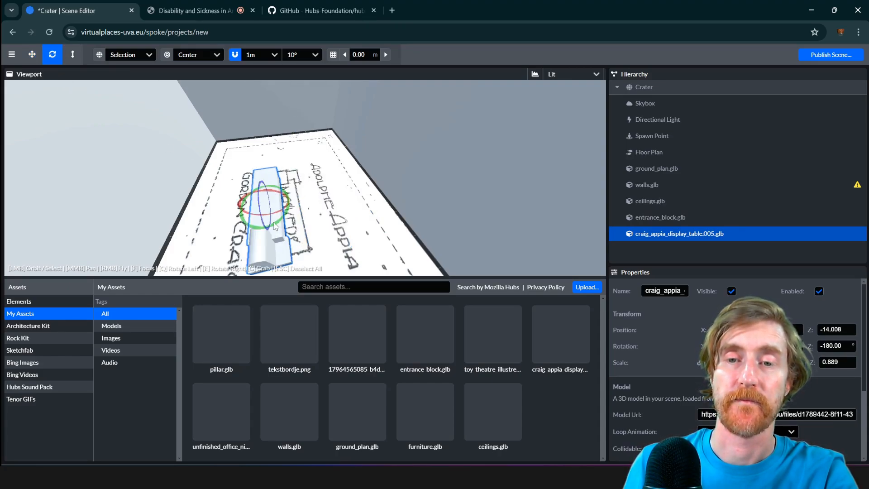
pyautogui.moveTo(283, 225); pyautogui.dragTo(307, 202)
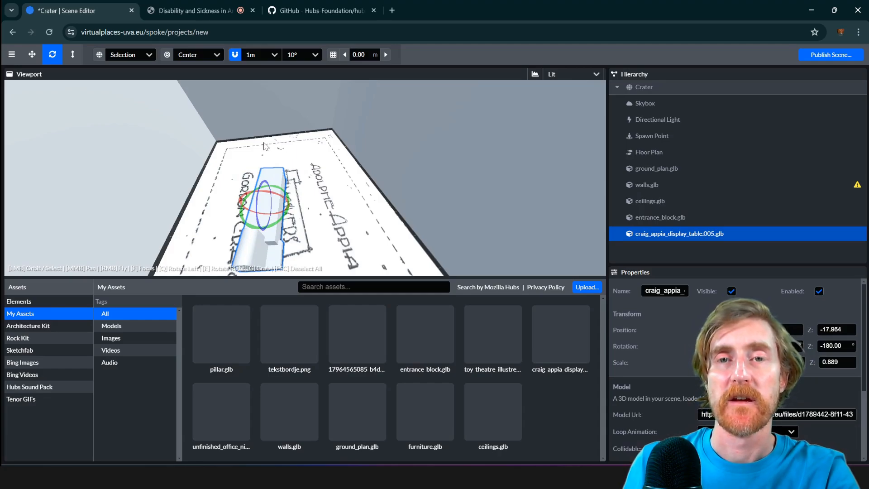
# Set the rotation snap to 90° and turn snapping off for the transform tools
pyautogui.moveTo(265, 145); pyautogui.dragTo(342, 146)
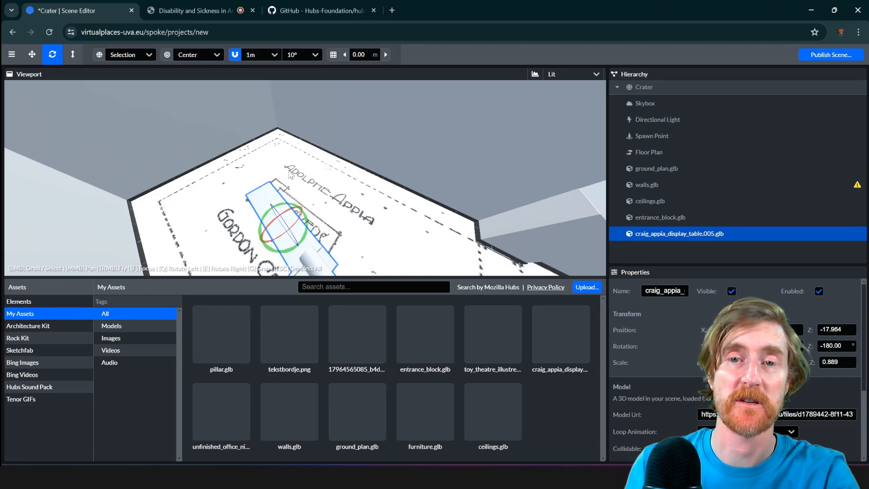
pyautogui.scroll(-1, 314, 167)
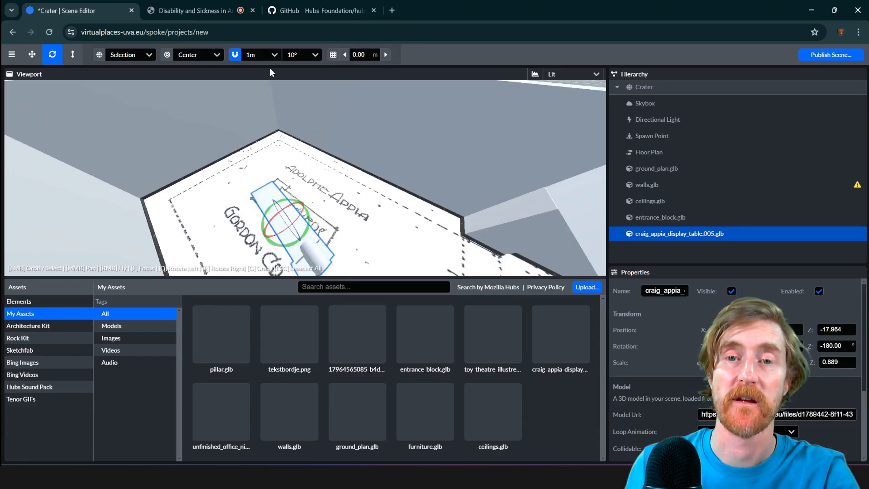
pyautogui.click(298, 56)
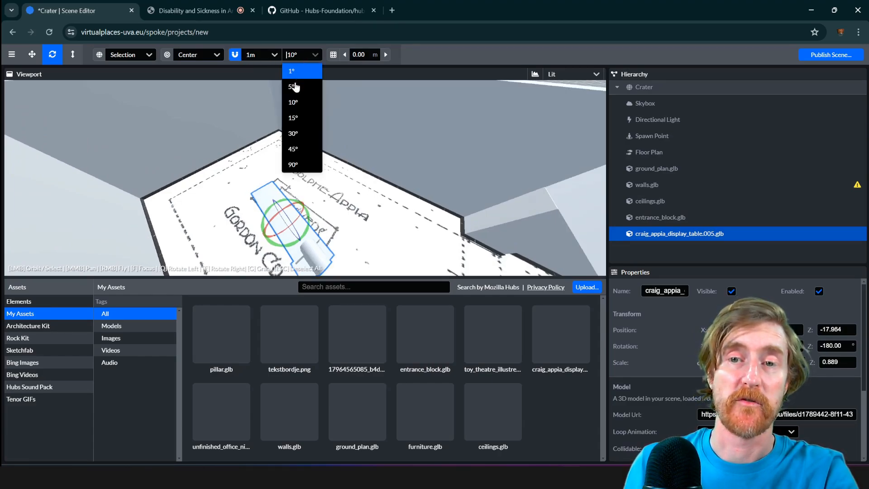
pyautogui.click(296, 164)
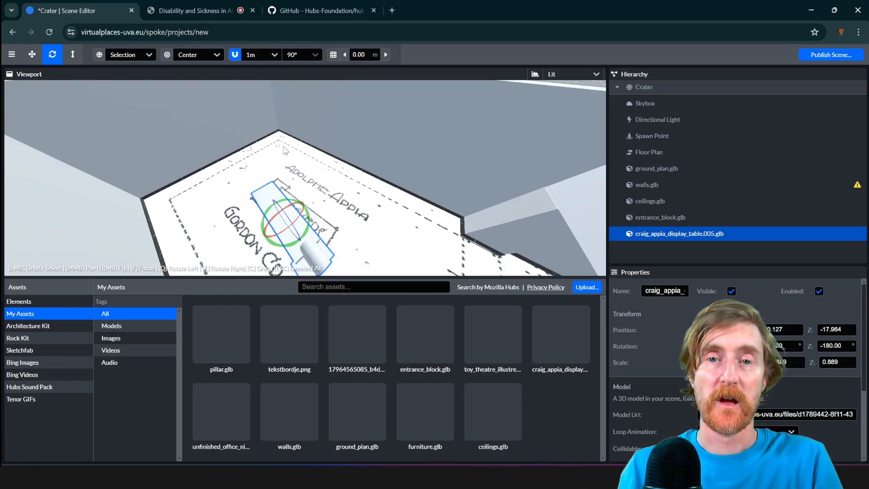
pyautogui.click(234, 55)
# Move the display table freely in Translate mode past the Adolphe Appia label to the wall at the room's corner
pyautogui.click(34, 58)
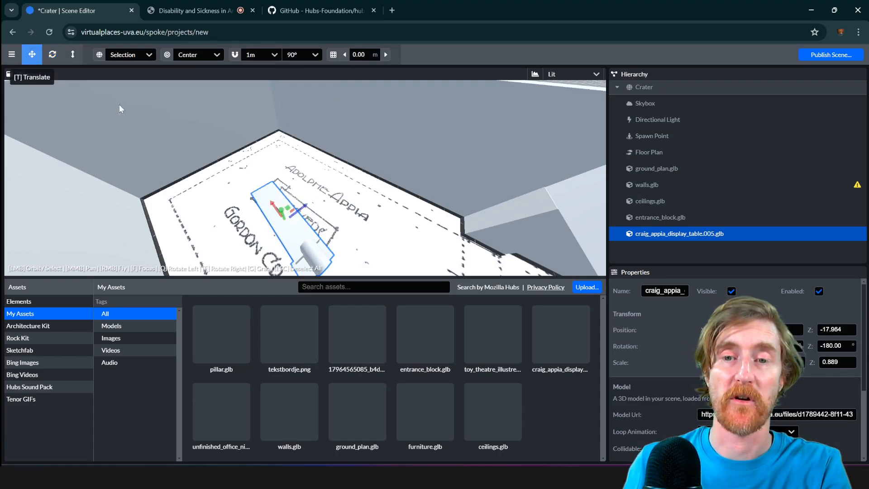
pyautogui.scroll(3, 271, 226)
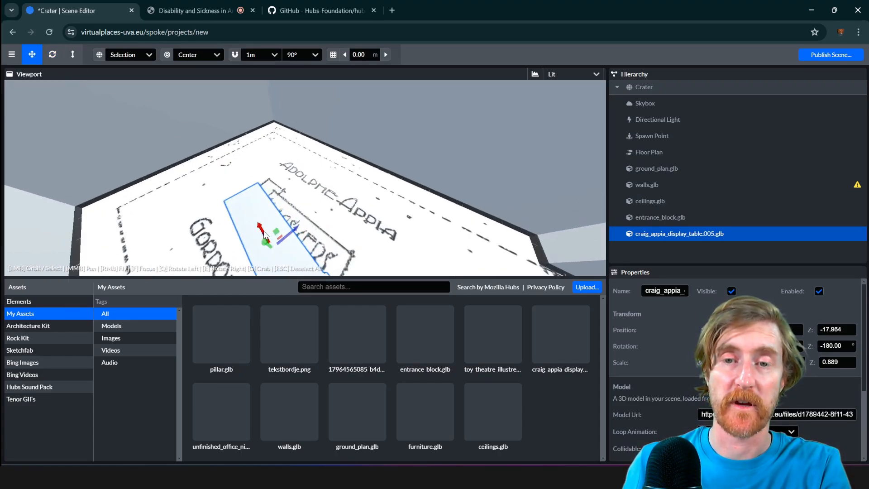
pyautogui.moveTo(265, 235); pyautogui.dragTo(196, 130)
pyautogui.moveTo(371, 161); pyautogui.dragTo(303, 145)
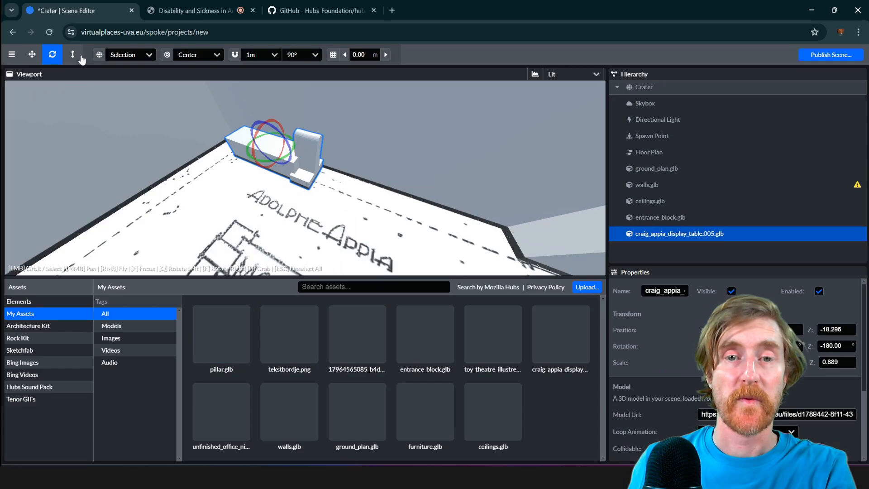
# Stretch the display table vertically in Scale mode so that it stands much taller
pyautogui.click(76, 57)
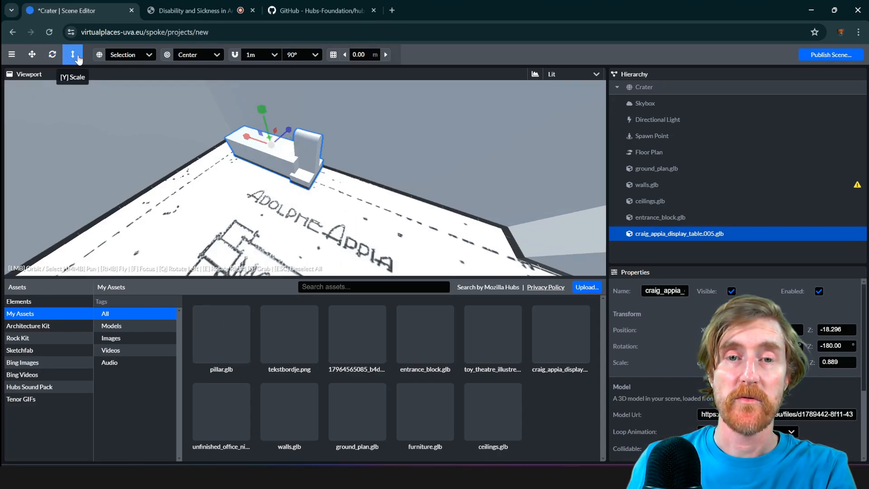
pyautogui.moveTo(270, 120); pyautogui.dragTo(269, 149)
pyautogui.moveTo(281, 176); pyautogui.dragTo(273, 211, button='middle')
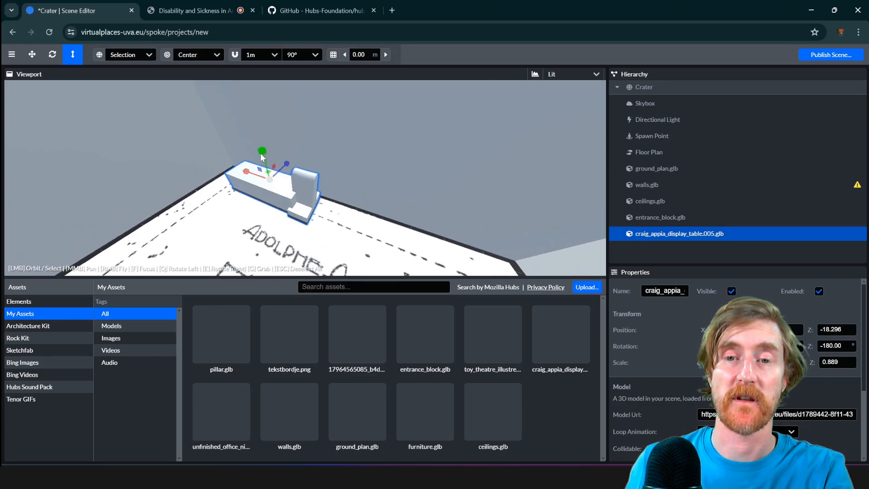
pyautogui.moveTo(261, 153); pyautogui.dragTo(248, 108)
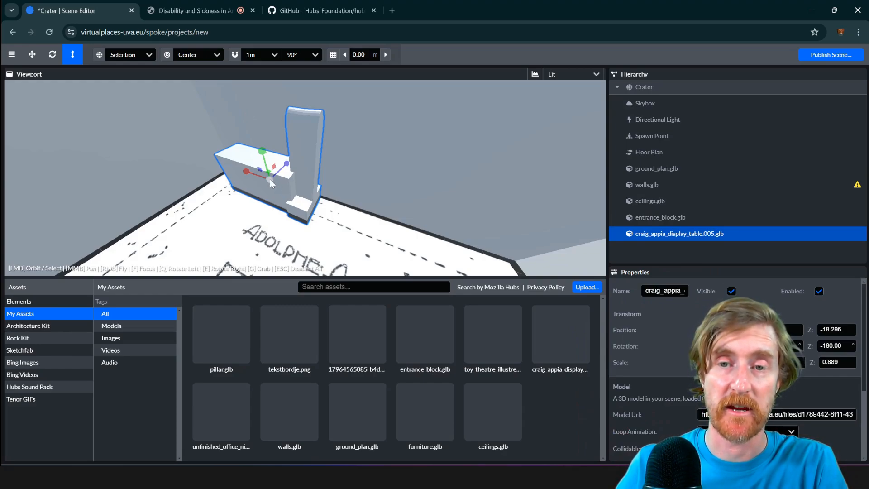
# Shrink the display table to a scale of about 0.22, and enlarge it back to about 0.91
pyautogui.moveTo(271, 183); pyautogui.dragTo(293, 204)
pyautogui.scroll(-10, 249, 176)
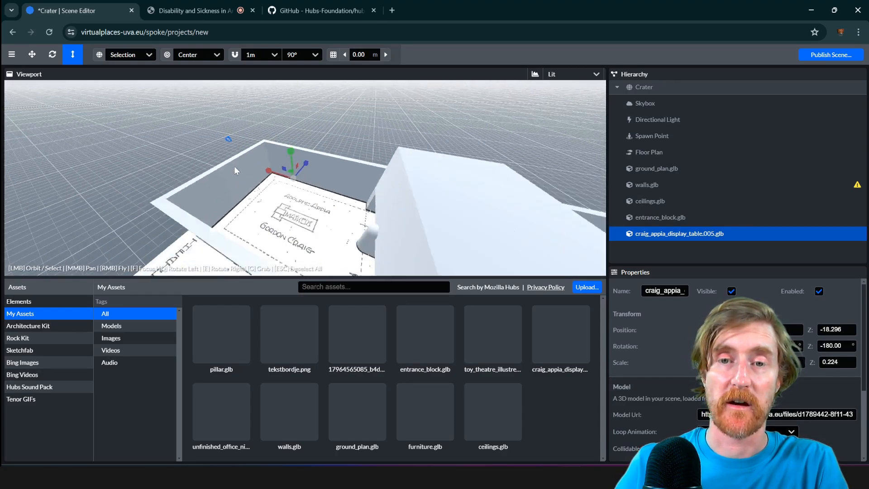
pyautogui.moveTo(249, 175); pyautogui.dragTo(339, 162)
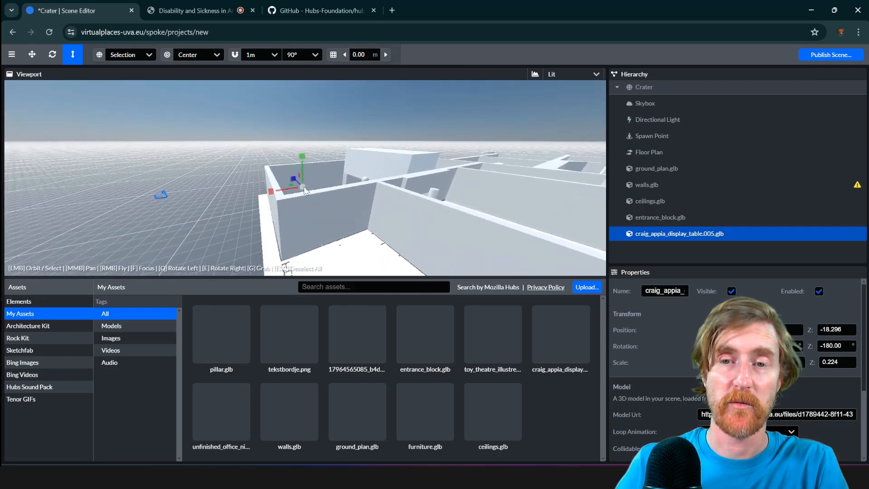
pyautogui.moveTo(304, 190)
pyautogui.mouseDown()
pyautogui.moveTo(199, 190)
pyautogui.moveTo(319, 183)
pyautogui.mouseUp()
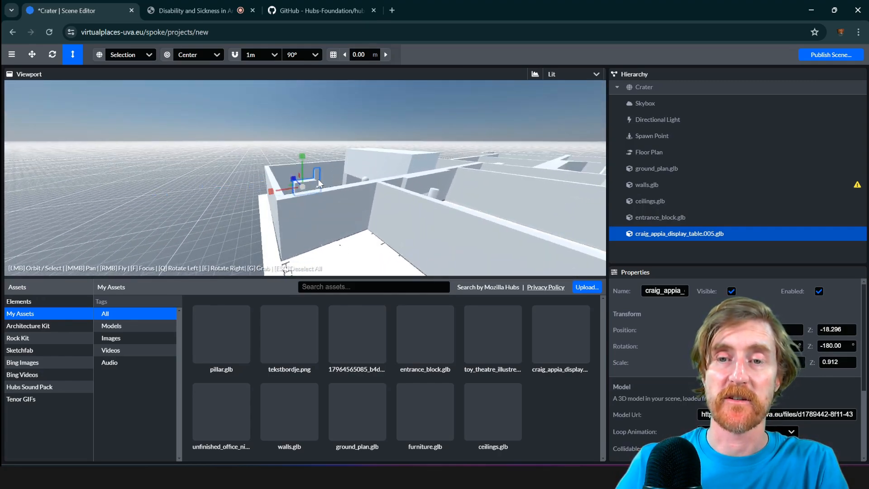
# Enlarge the display table uniformly to a scale of about 3.06
pyautogui.moveTo(426, 163); pyautogui.dragTo(300, 205)
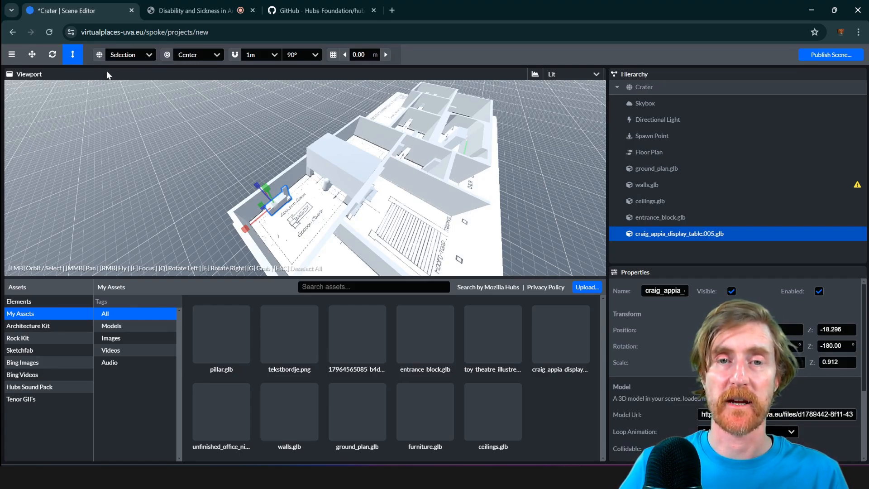
pyautogui.scroll(5, 256, 193)
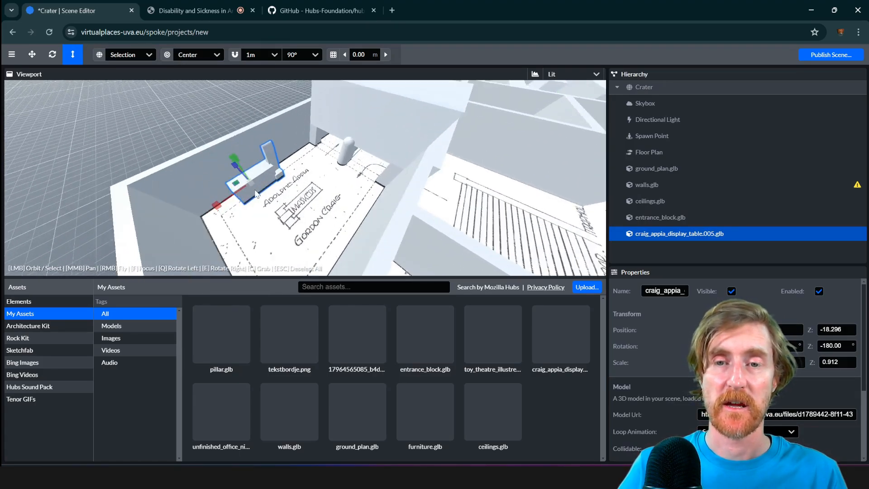
pyautogui.scroll(1, 255, 190)
pyautogui.moveTo(246, 184); pyautogui.dragTo(234, 166)
pyautogui.scroll(-5, 249, 168)
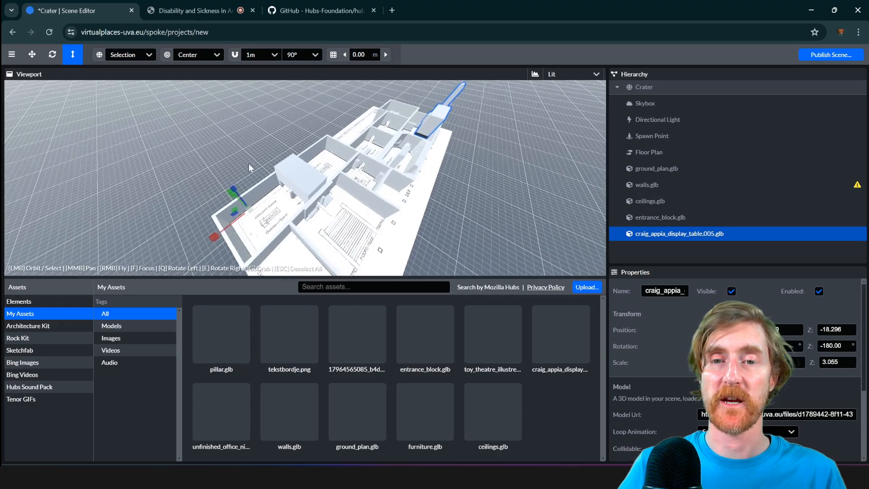
# Set the transform pivot to Bottom and move the display table in Translate mode back beside the Gordon Craig room
pyautogui.press('x')
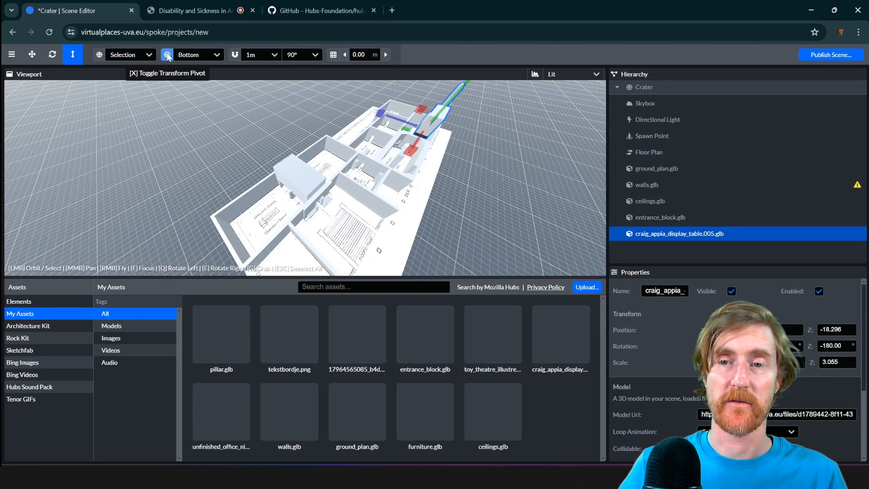
pyautogui.moveTo(516, 181); pyautogui.dragTo(22, 174)
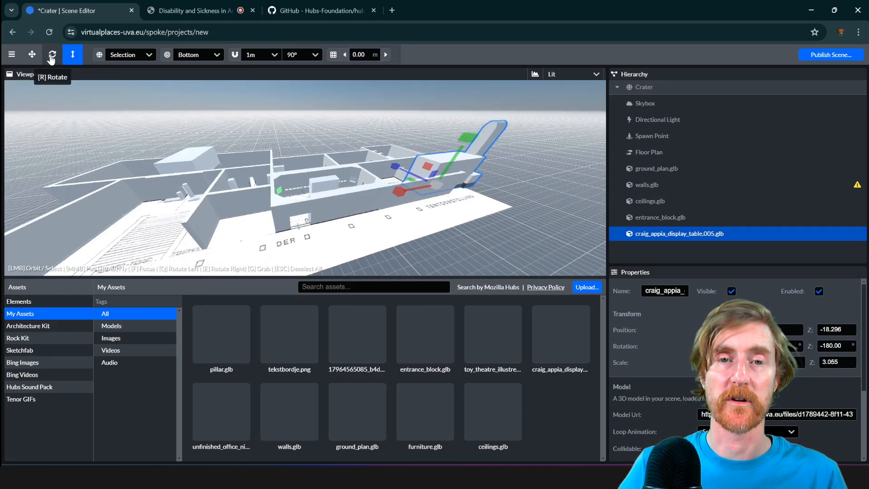
pyautogui.click(32, 54)
pyautogui.moveTo(411, 176); pyautogui.dragTo(364, 223)
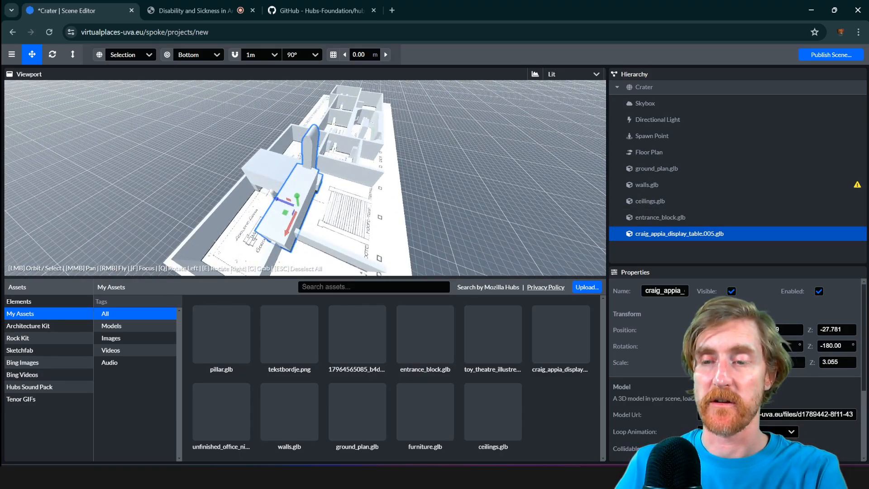
# Set the display table's scale to 1
pyautogui.write('1')
pyautogui.press('Tab')
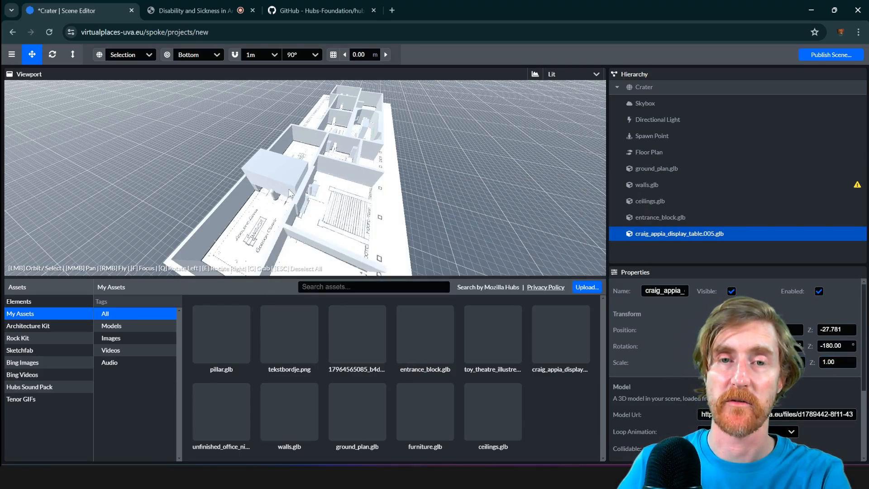
# Focus on the display table and move it back into the room, between the Adolphe Appia and Gordon Craig labels
pyautogui.scroll(-2, 290, 192)
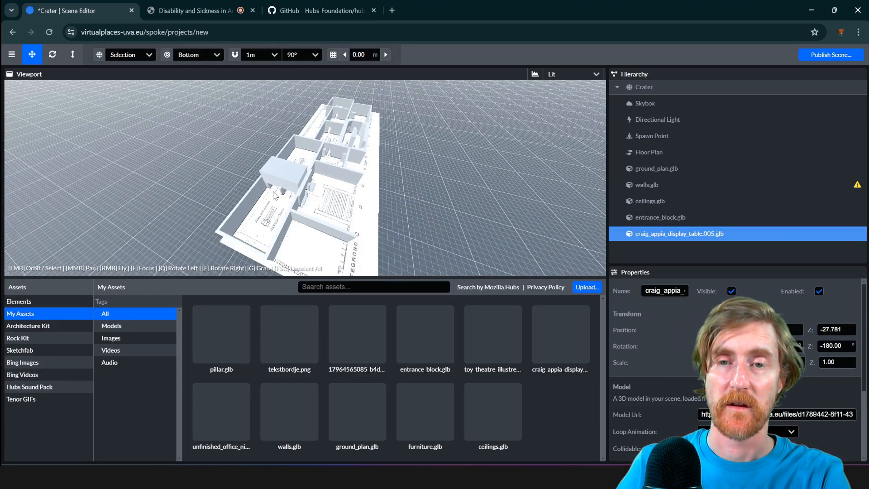
pyautogui.scroll(3, 274, 196)
pyautogui.scroll(-3, 274, 195)
pyautogui.moveTo(274, 196); pyautogui.dragTo(179, 204)
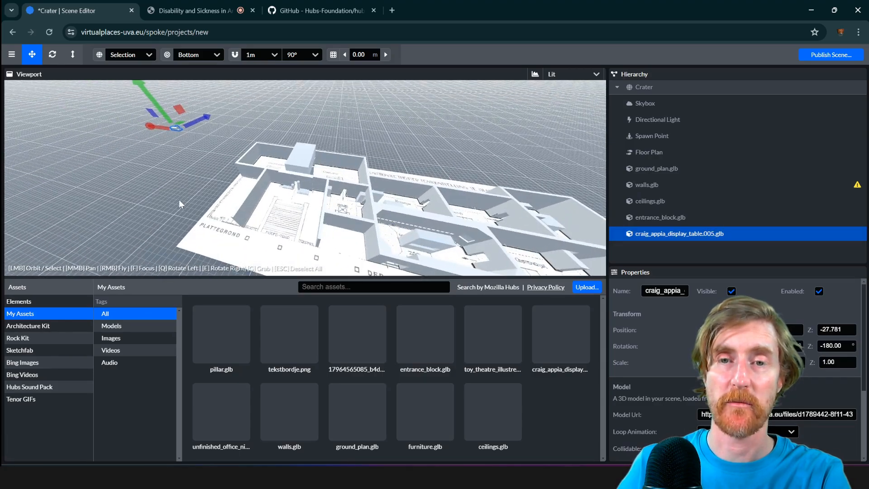
pyautogui.press('f')
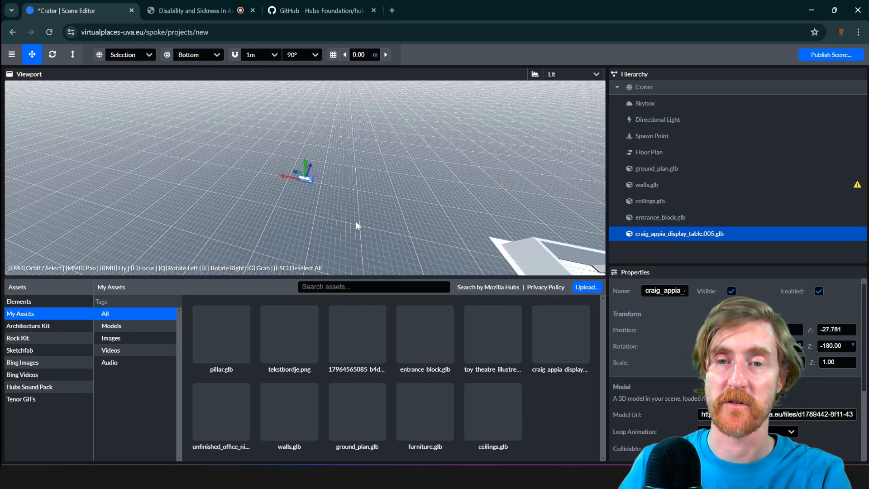
pyautogui.scroll(-2, 356, 222)
pyautogui.moveTo(286, 176); pyautogui.dragTo(435, 204)
pyautogui.press('f')
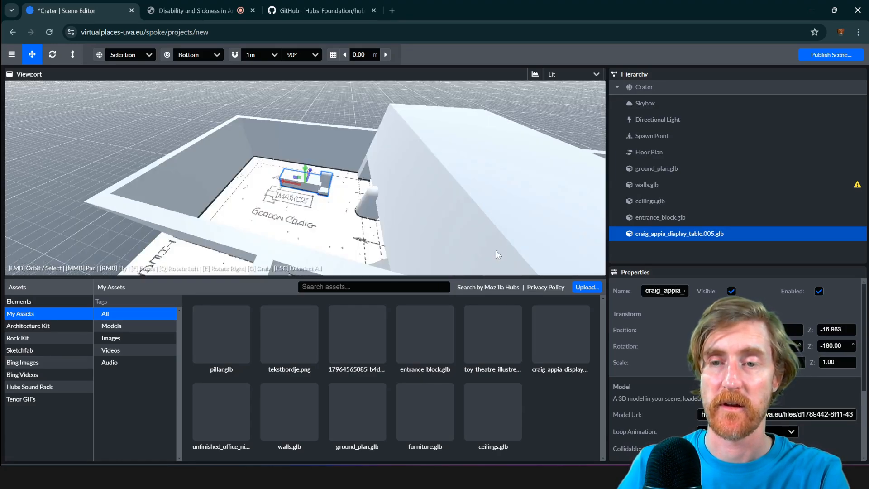
pyautogui.scroll(2, 324, 230)
pyautogui.moveTo(310, 174); pyautogui.dragTo(303, 191)
# With snapping on, turn the display table half a turn about its vertical axis and shift it 1 m toward the Adolphe Appia label
pyautogui.press('r')
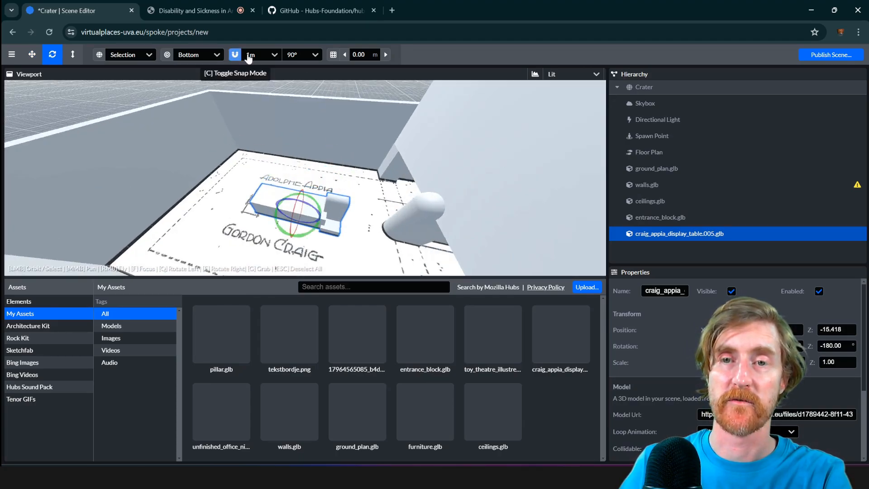
pyautogui.moveTo(300, 237); pyautogui.dragTo(333, 230)
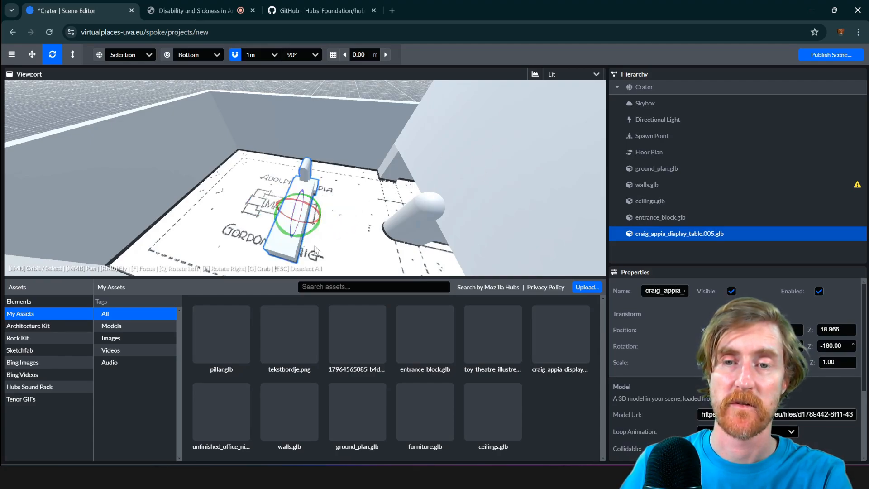
pyautogui.moveTo(296, 239); pyautogui.dragTo(330, 206)
pyautogui.click(32, 55)
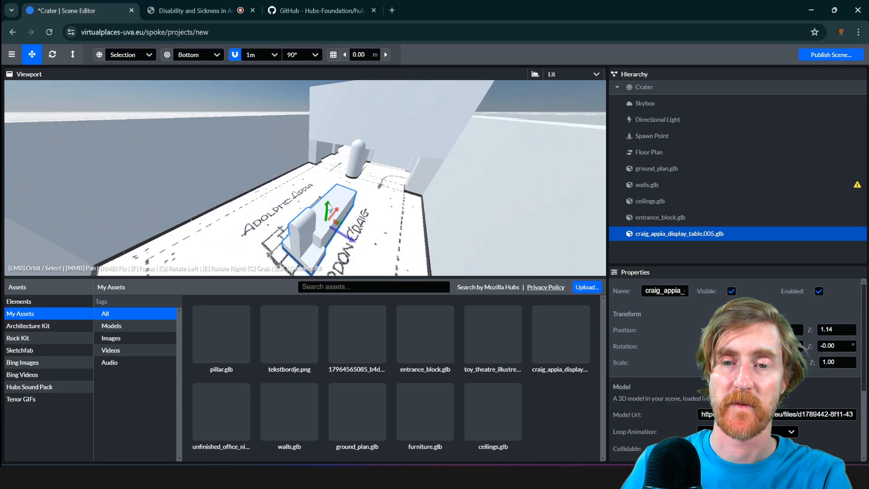
pyautogui.moveTo(348, 240); pyautogui.dragTo(327, 225)
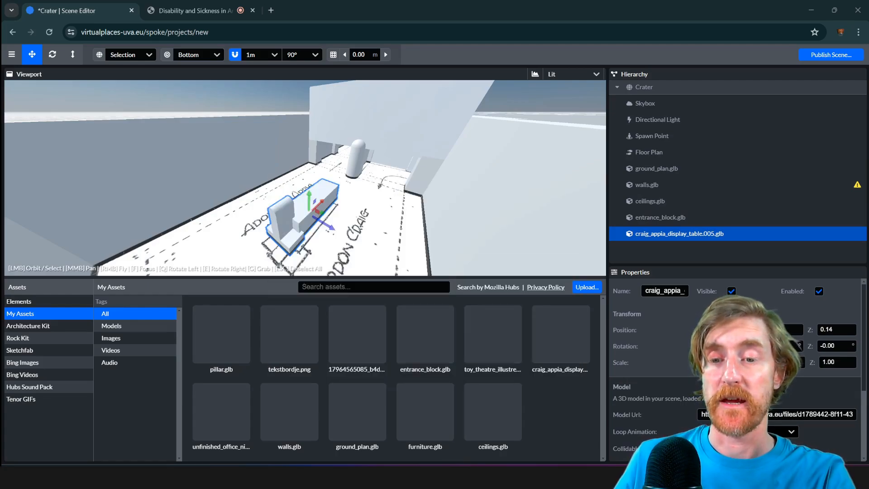
# Switch to the Sketchfab browser window and return to the model page "Toy theatre, Illustreret Familie-Journal, 1925"
pyautogui.moveTo(459, 476)
pyautogui.click(460, 442)
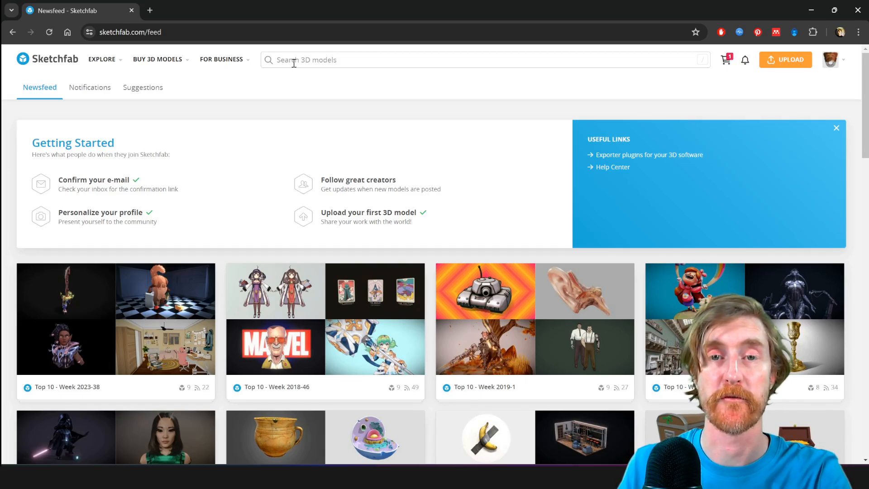
pyautogui.click(10, 34)
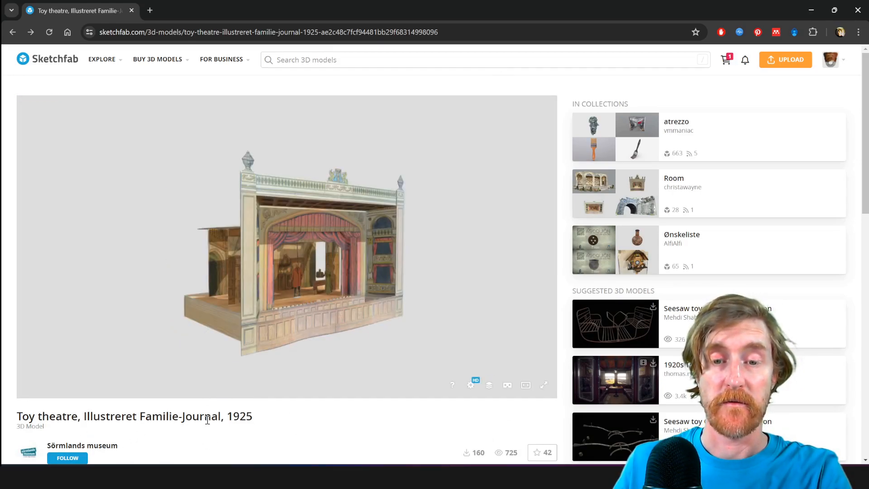
# Examine the toy theatre's model page, including its preview, download option, description and licence
pyautogui.scroll(-3, 251, 418)
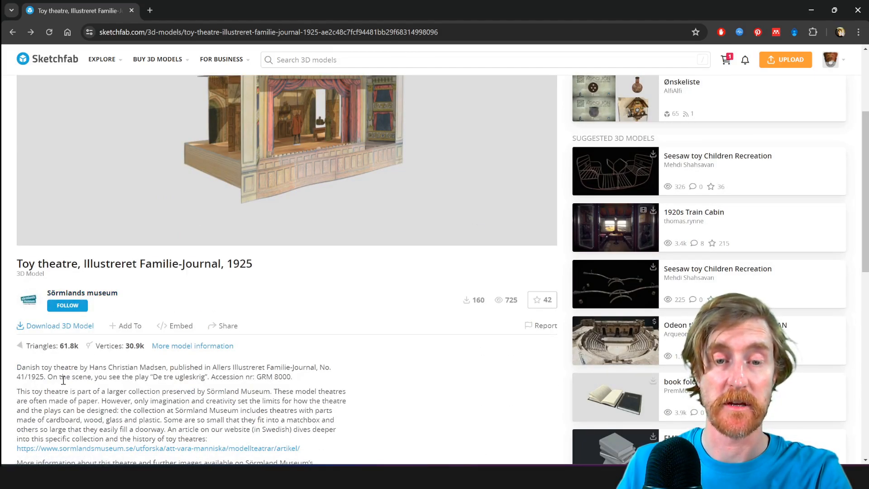
pyautogui.scroll(2, 335, 394)
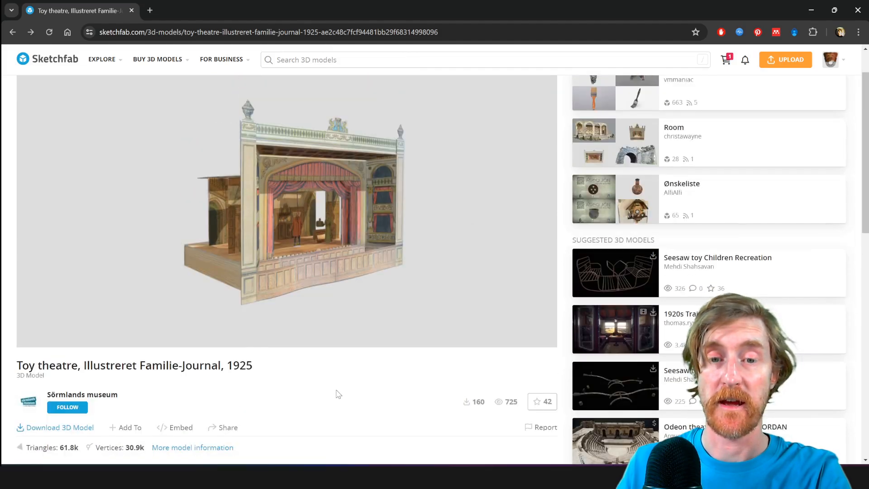
pyautogui.scroll(-3, 283, 399)
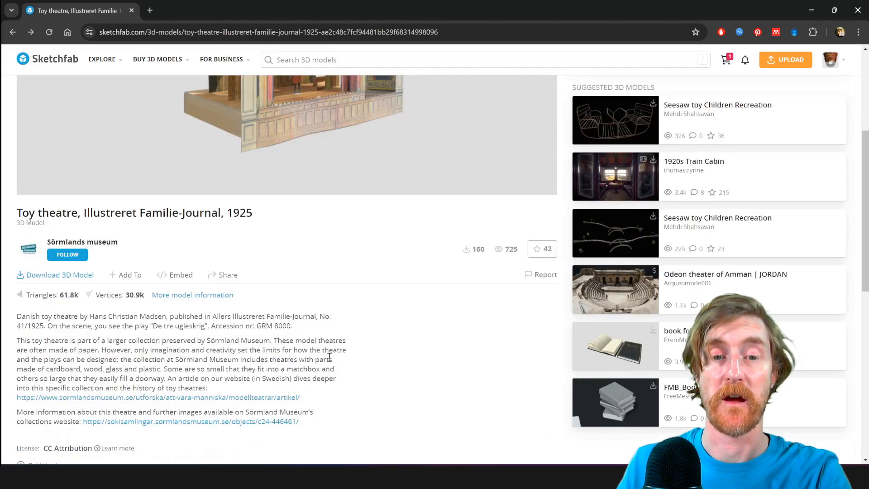
pyautogui.scroll(1, 335, 359)
pyautogui.scroll(2, 329, 368)
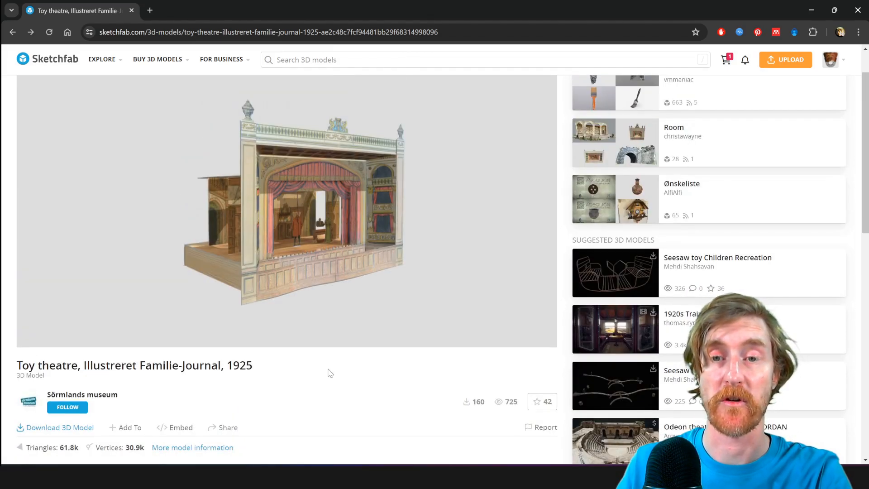
pyautogui.scroll(1, 335, 397)
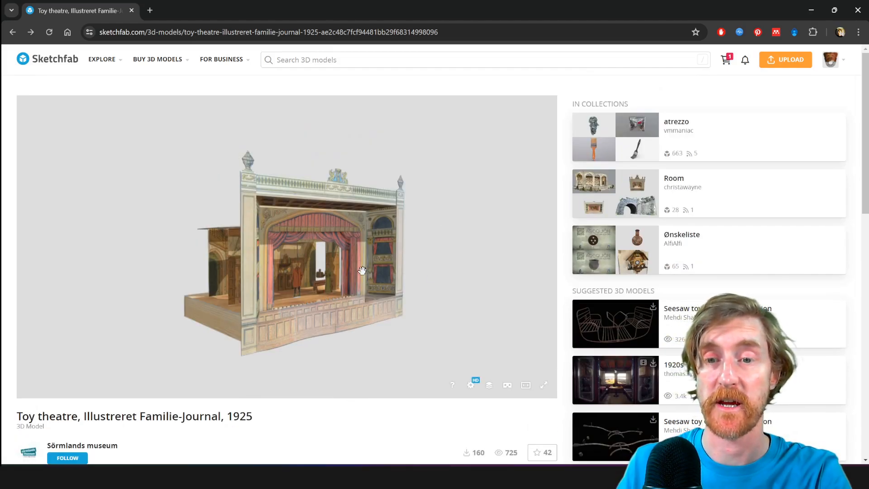
# Open the toy theatre's download options and review the licence, available file formats, sizes and texture resolutions
pyautogui.scroll(-1, 325, 410)
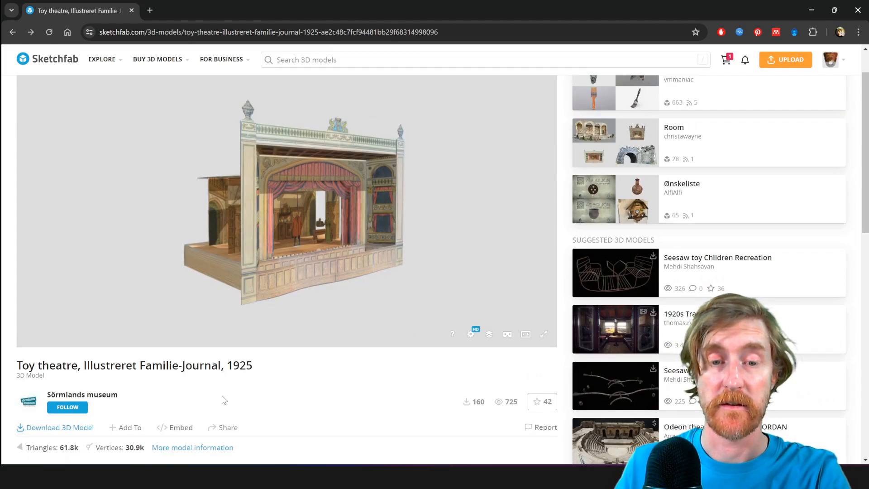
pyautogui.click(71, 429)
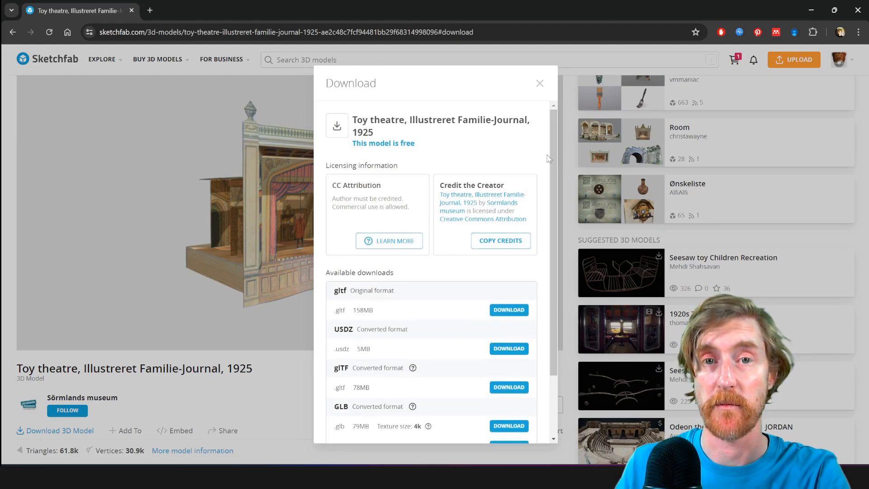
pyautogui.moveTo(552, 147); pyautogui.dragTo(555, 192)
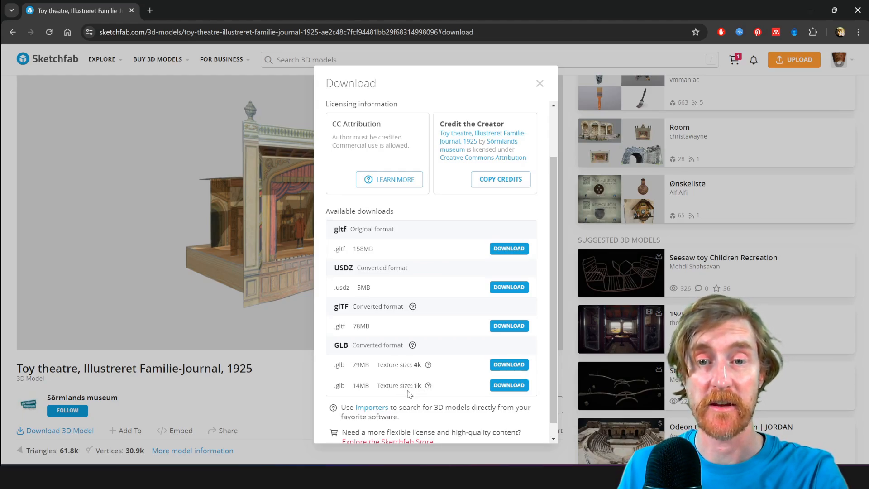
# Close the download options and examine the toy theatre's stage, figures and curtain textures up close in the 3D preview
pyautogui.click(267, 255)
pyautogui.moveTo(352, 176); pyautogui.dragTo(308, 178)
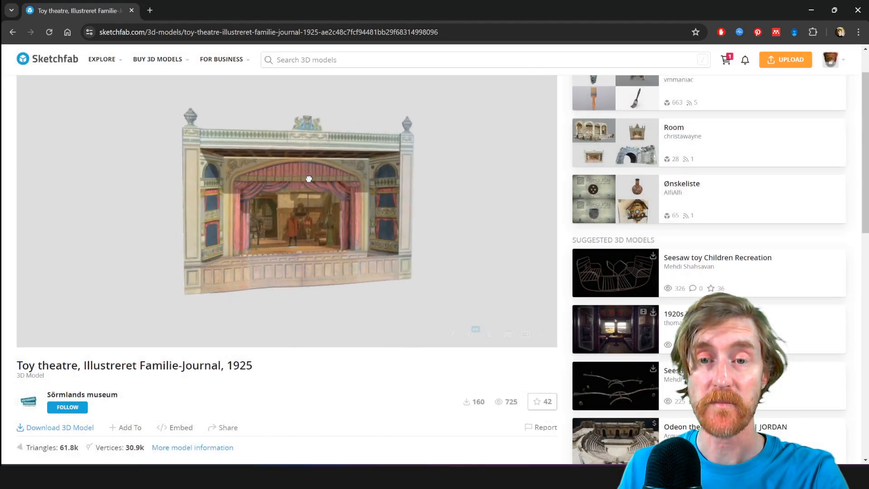
pyautogui.scroll(5, 342, 203)
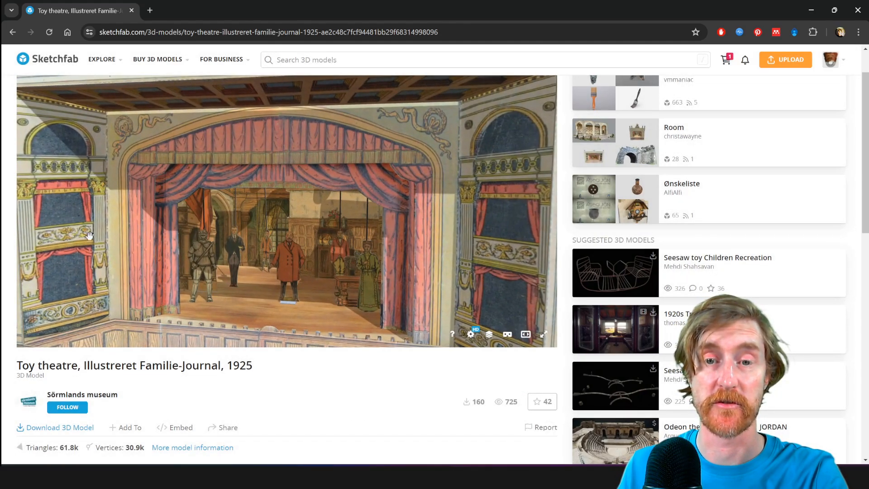
pyautogui.scroll(3, 105, 164)
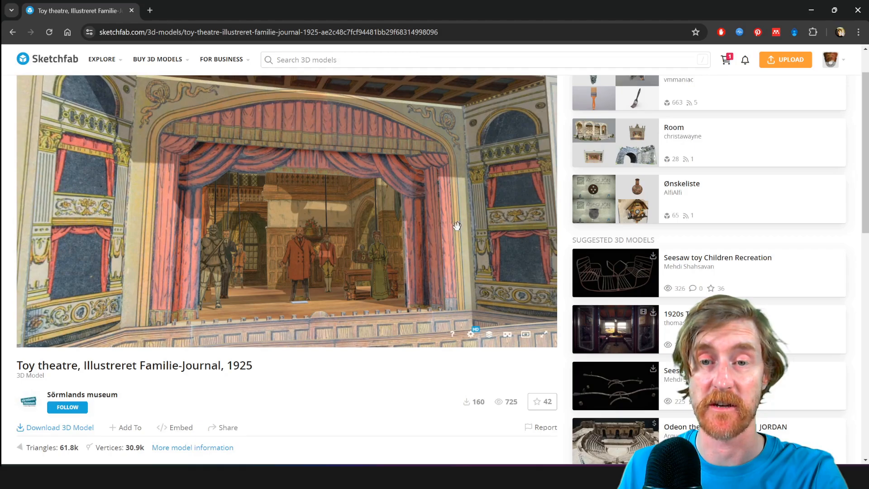
pyautogui.scroll(-2, 408, 248)
pyautogui.moveTo(408, 249); pyautogui.dragTo(287, 202)
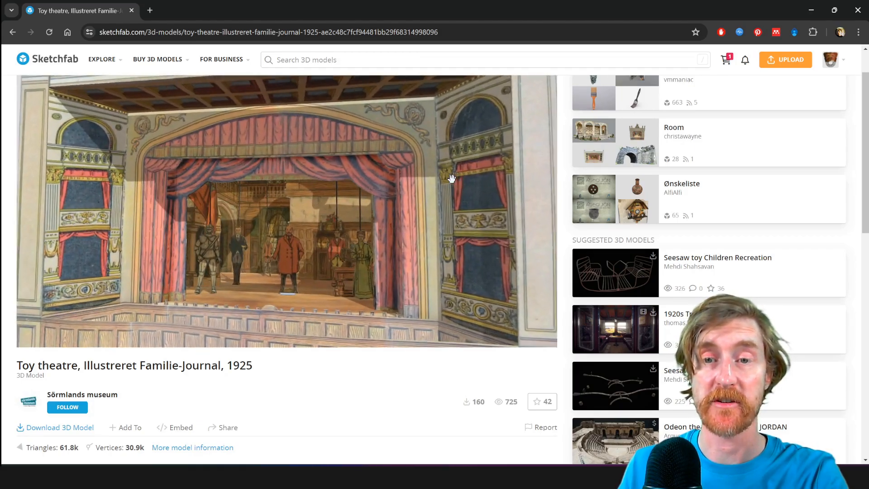
pyautogui.scroll(3, 409, 158)
pyautogui.doubleClick(409, 159)
pyautogui.scroll(3, 355, 164)
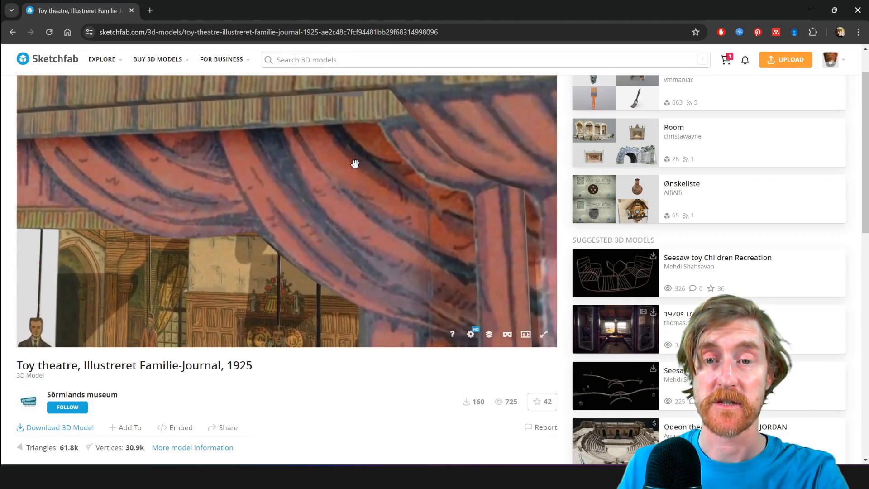
pyautogui.scroll(1, 331, 166)
pyautogui.scroll(-5, 330, 166)
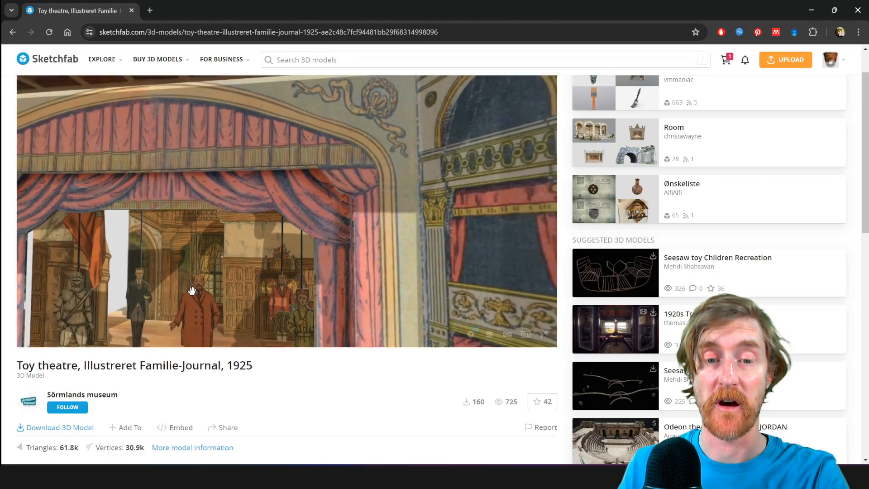
# Download the toy theatre model as a GLB file with 1k texture size
pyautogui.click(60, 427)
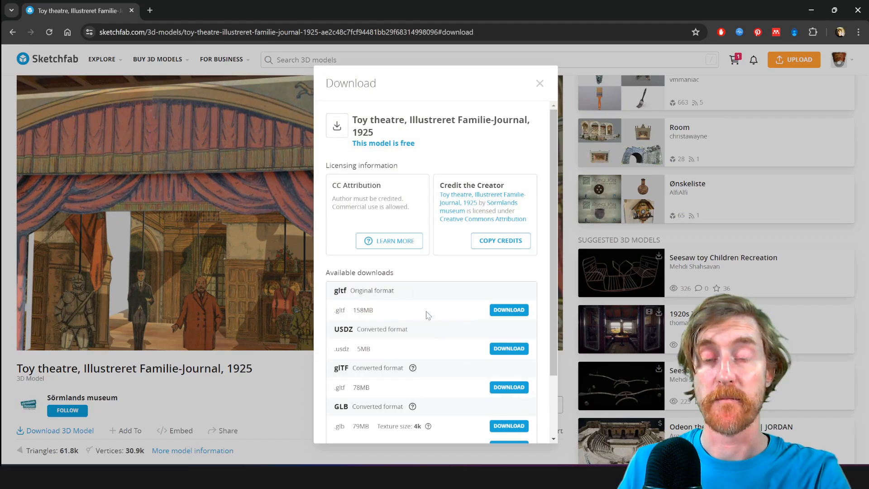
pyautogui.scroll(-2, 422, 349)
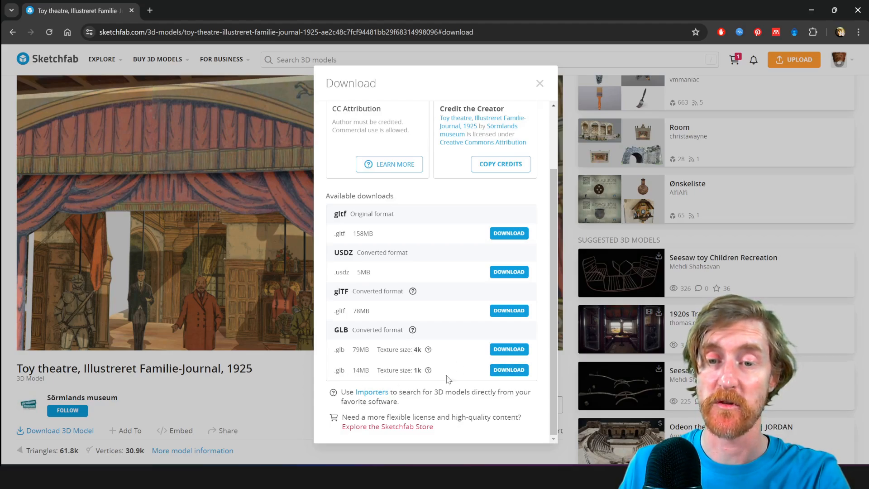
pyautogui.click(504, 370)
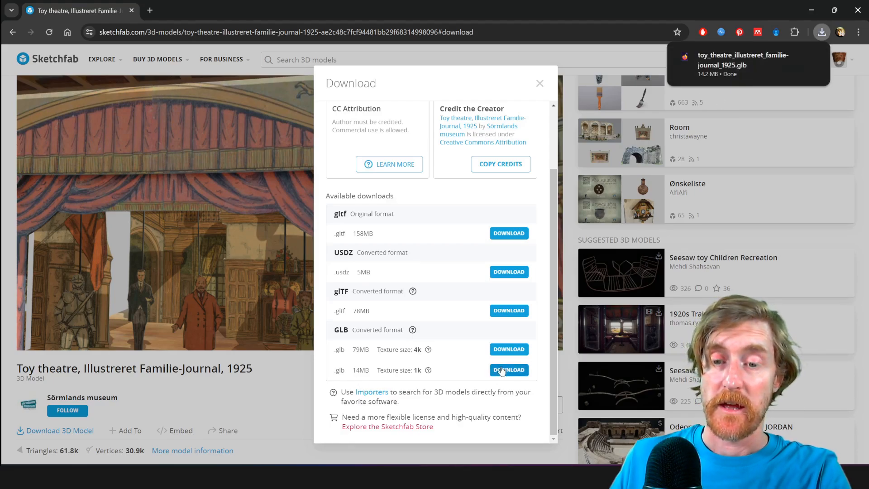
# Switch to the Scene Editor and place toy_theatre_illustreret_familie-journal_1925.glb from the uploaded assets on the display table
pyautogui.moveTo(570, 477)
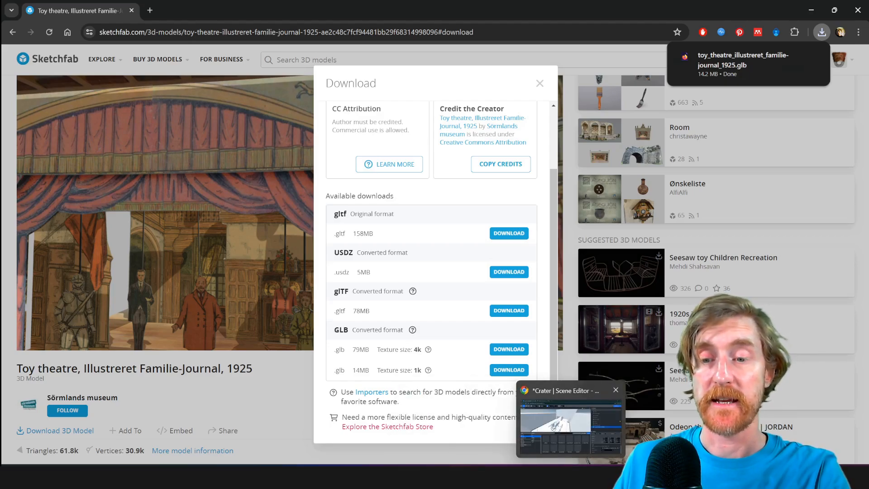
pyautogui.click(569, 438)
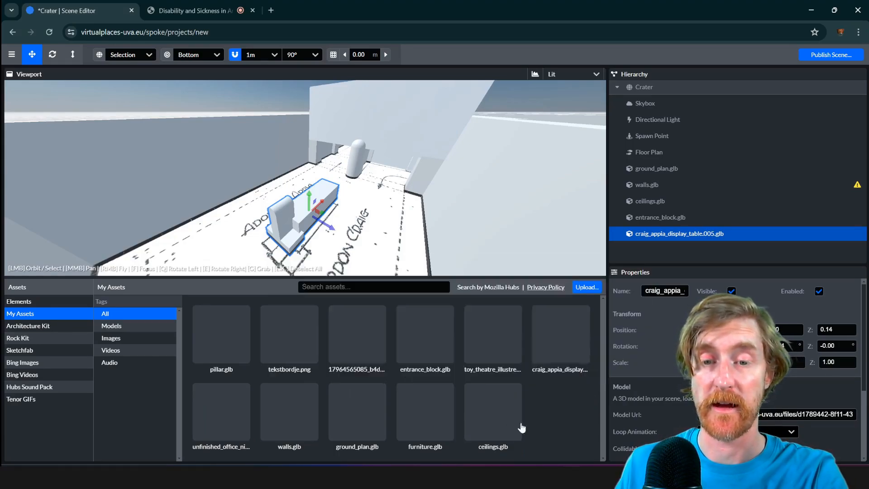
pyautogui.moveTo(339, 352)
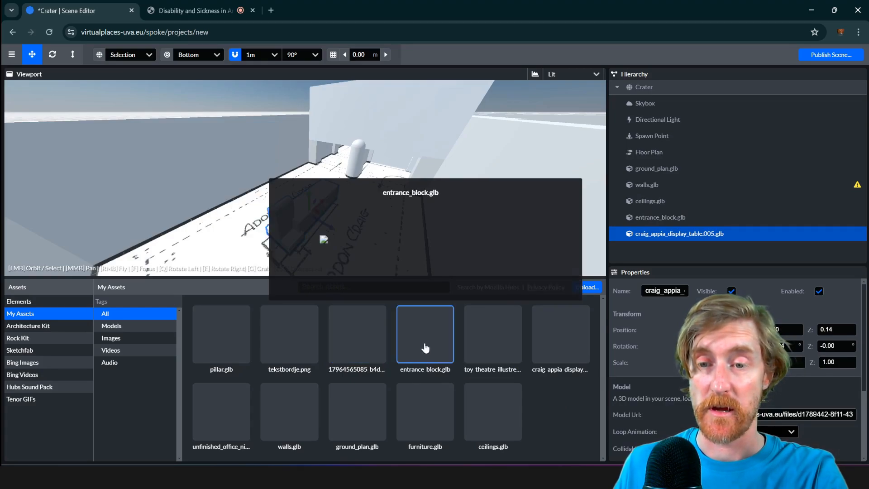
pyautogui.moveTo(501, 349)
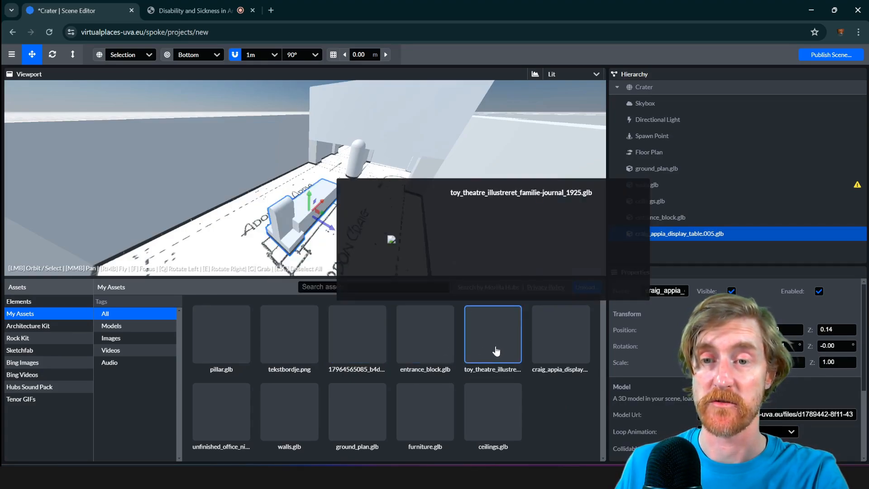
pyautogui.moveTo(494, 355); pyautogui.dragTo(320, 195)
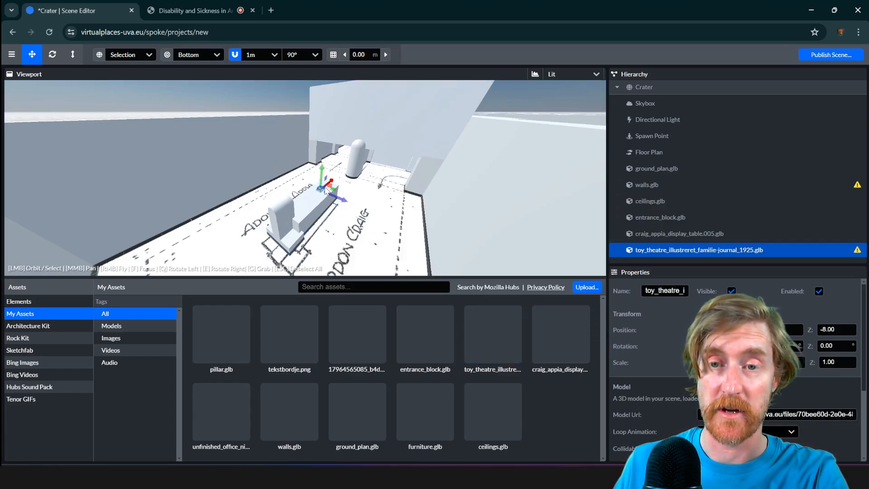
pyautogui.press('f')
pyautogui.scroll(2, 347, 215)
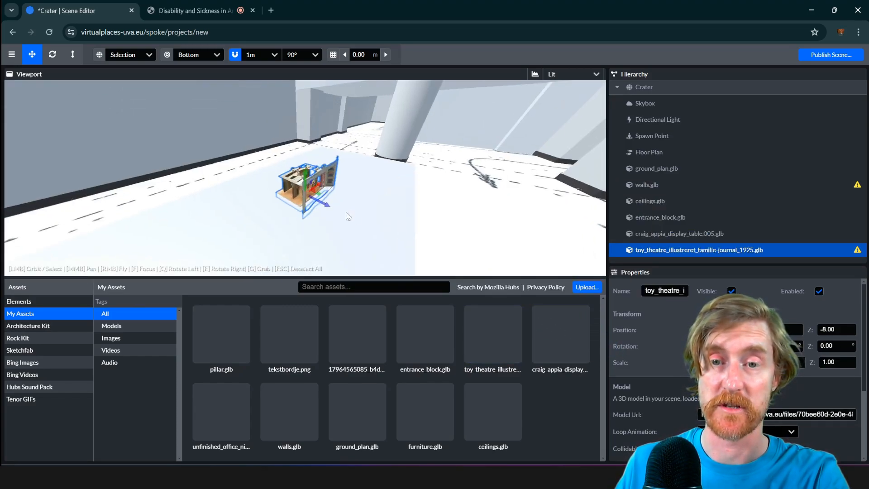
# With snapping off, raise the toy theatre slightly and slide it toward the end of the display table
pyautogui.moveTo(347, 215); pyautogui.dragTo(196, 223)
pyautogui.scroll(5, 310, 180)
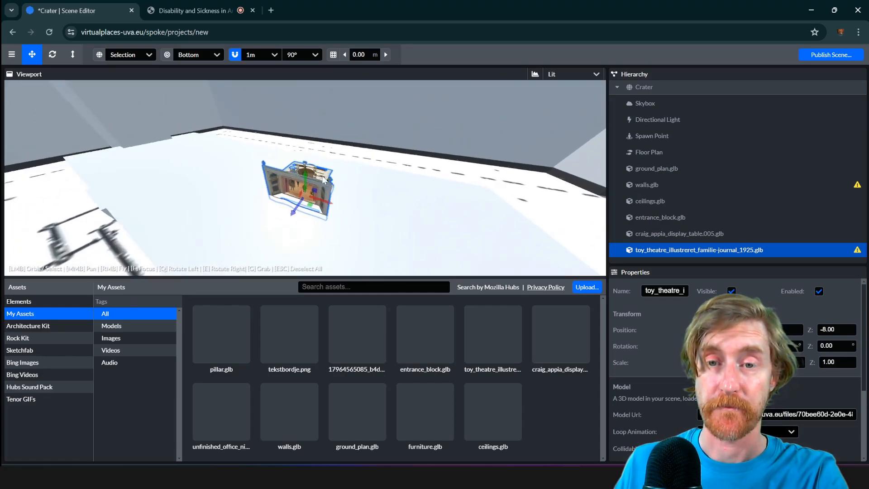
pyautogui.scroll(-2, 310, 180)
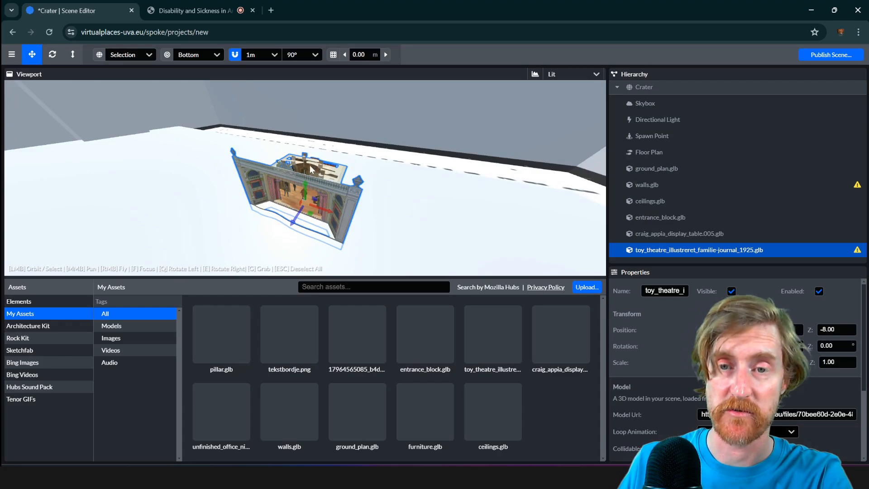
pyautogui.moveTo(304, 161); pyautogui.dragTo(306, 192)
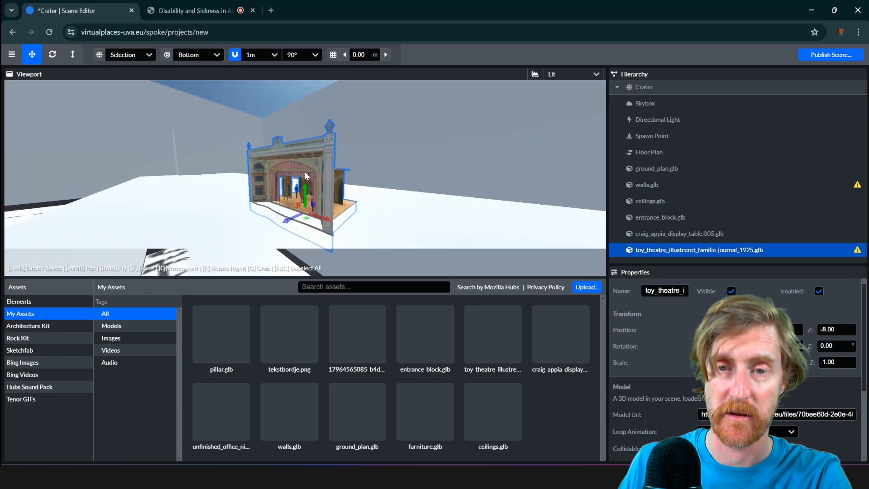
pyautogui.click(235, 54)
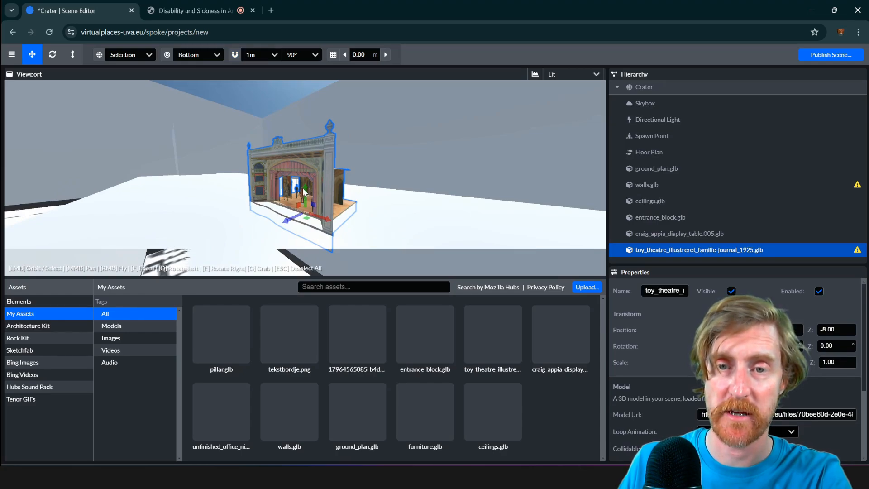
pyautogui.moveTo(304, 188); pyautogui.dragTo(304, 179)
pyautogui.moveTo(322, 209); pyautogui.dragTo(352, 252)
pyautogui.scroll(-6, 372, 206)
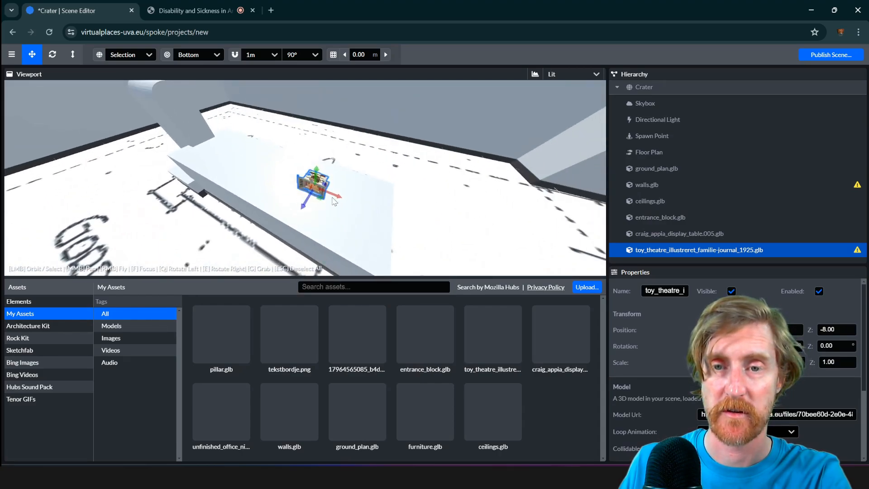
pyautogui.moveTo(333, 196); pyautogui.dragTo(356, 277)
pyautogui.moveTo(416, 243); pyautogui.dragTo(428, 202)
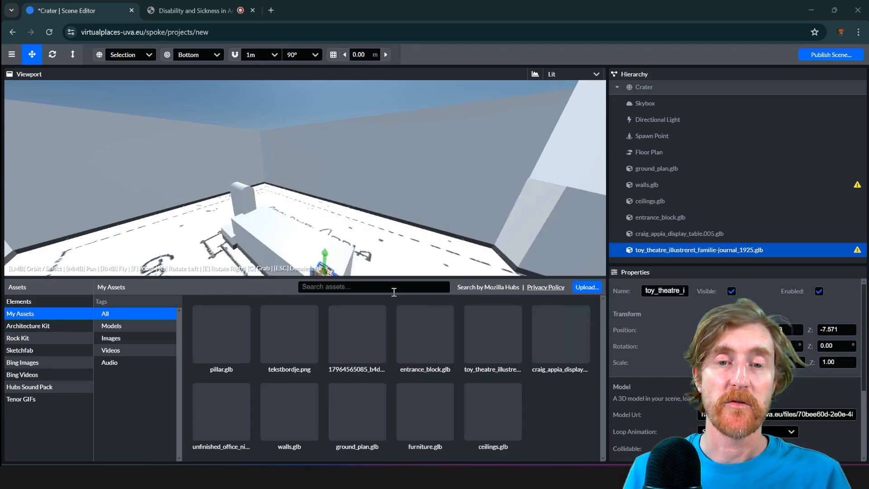
pyautogui.moveTo(391, 477)
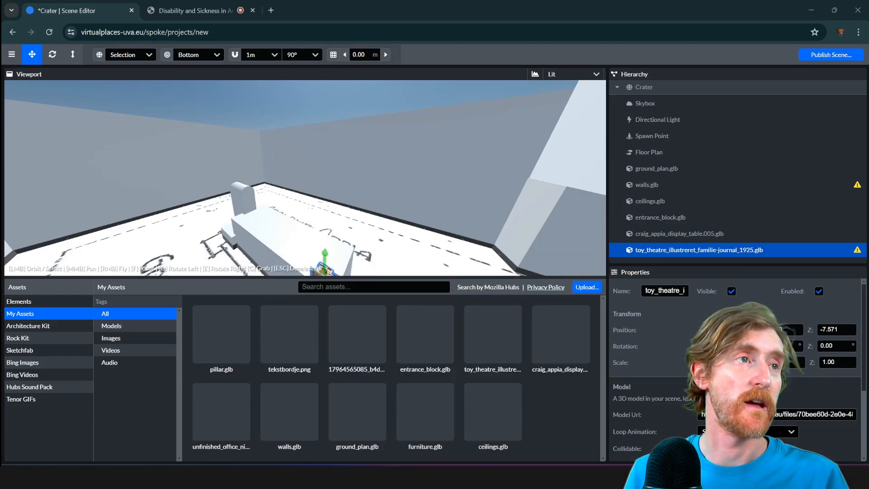
pyautogui.moveTo(0, 326); pyautogui.dragTo(77, 100)
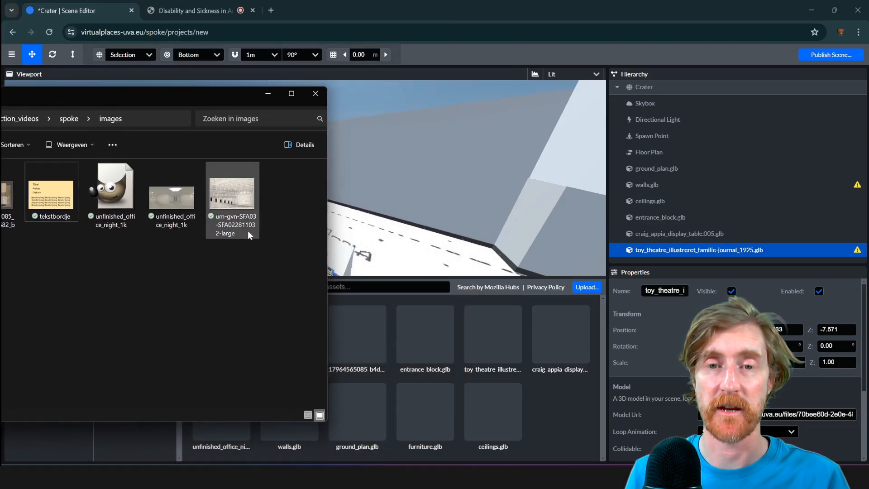
pyautogui.moveTo(93, 102); pyautogui.dragTo(163, 101)
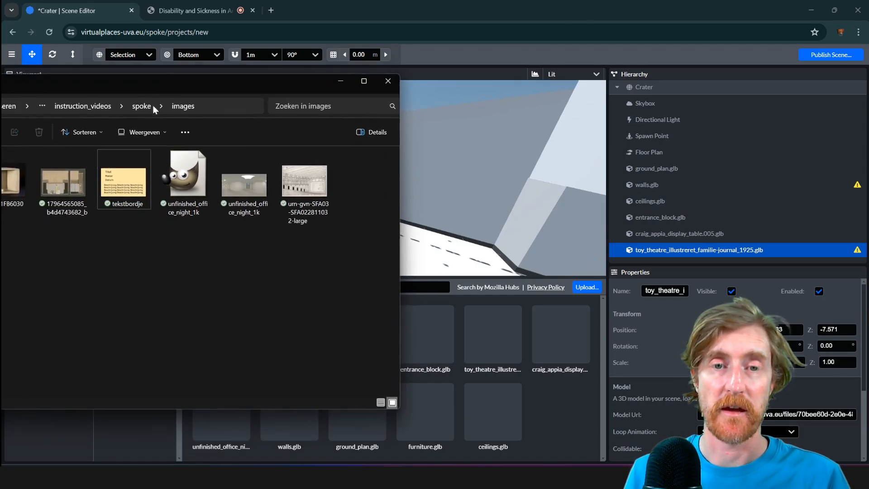
pyautogui.moveTo(63, 185); pyautogui.dragTo(537, 402)
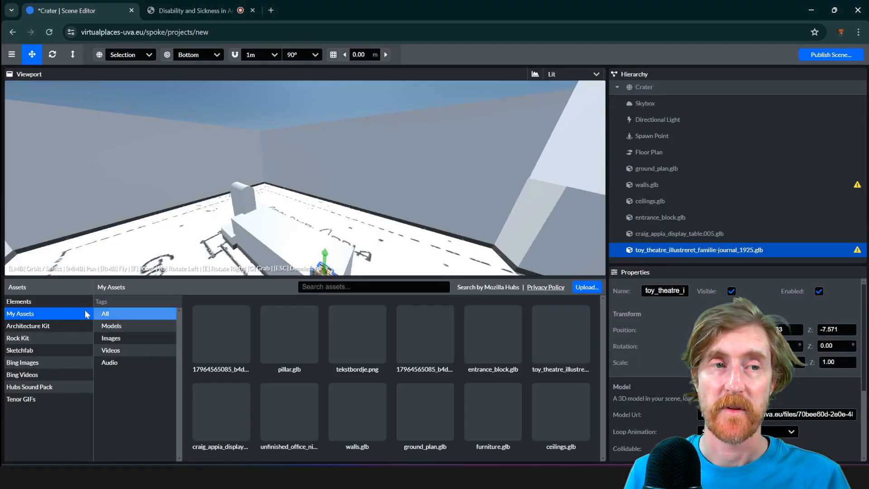
# Upload the image tekstbordje from the images folder to the project's own assets
pyautogui.moveTo(392, 478)
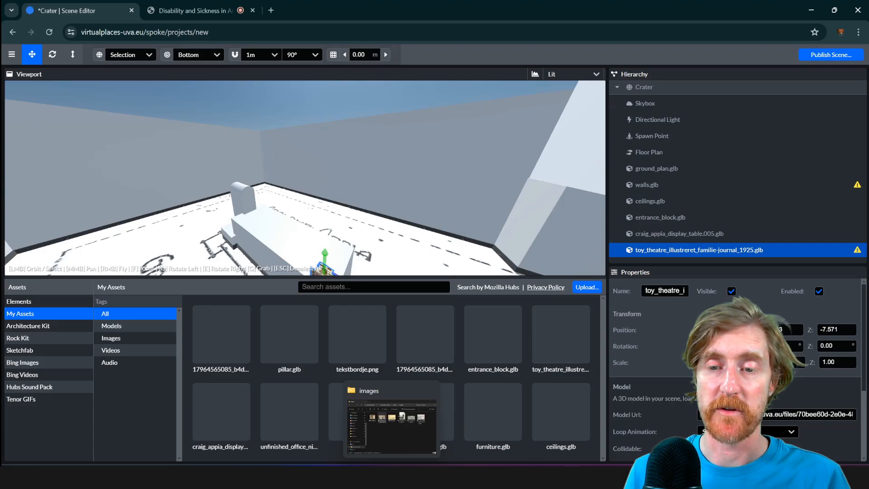
pyautogui.click(393, 440)
pyautogui.click(124, 172)
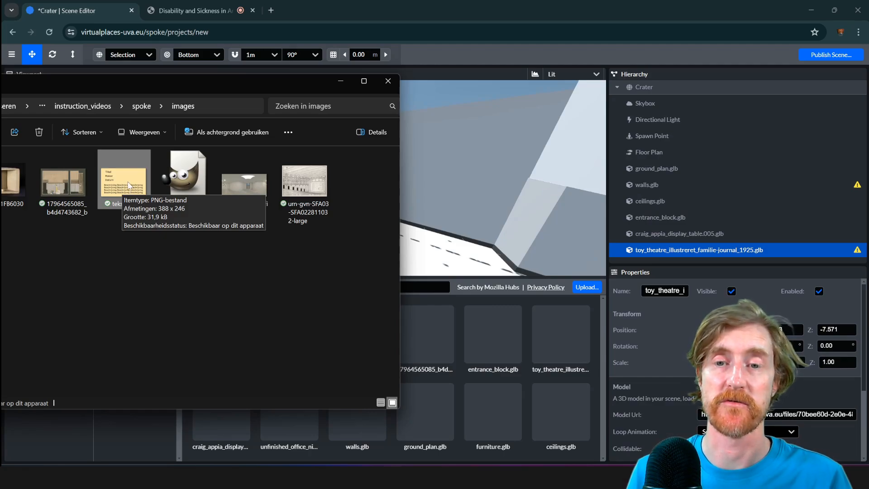
pyautogui.moveTo(126, 184); pyautogui.dragTo(505, 402)
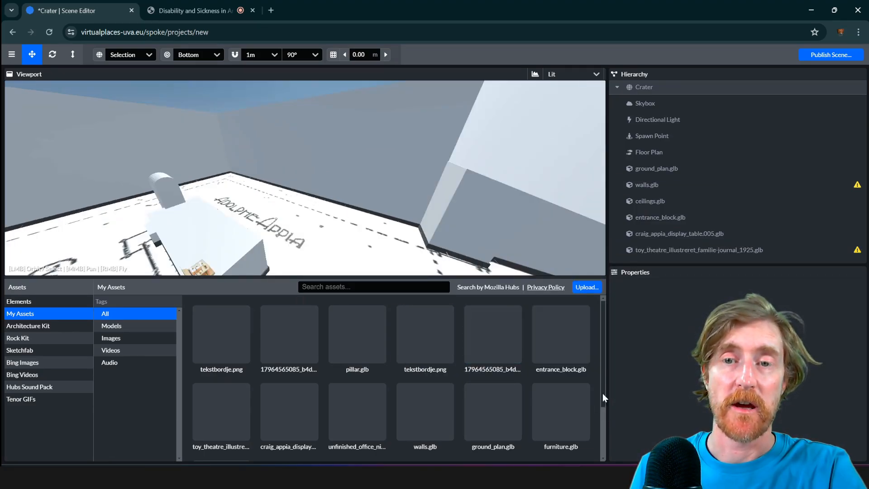
pyautogui.moveTo(563, 399)
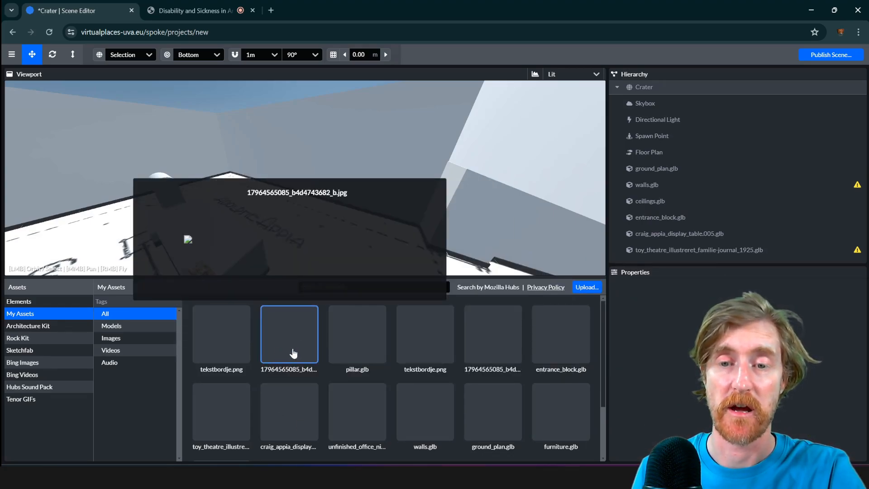
pyautogui.moveTo(291, 355); pyautogui.dragTo(310, 170)
pyautogui.scroll(3, 303, 135)
pyautogui.scroll(1, 302, 133)
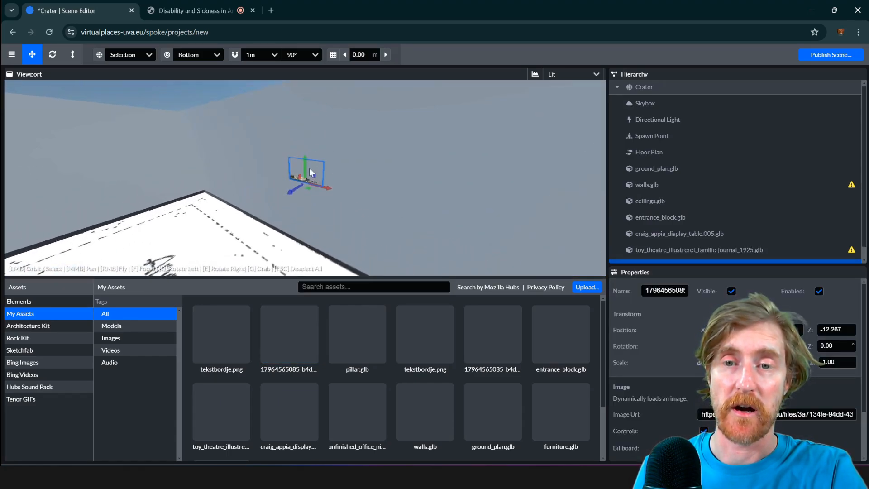
pyautogui.scroll(4, 311, 168)
pyautogui.scroll(-3, 311, 181)
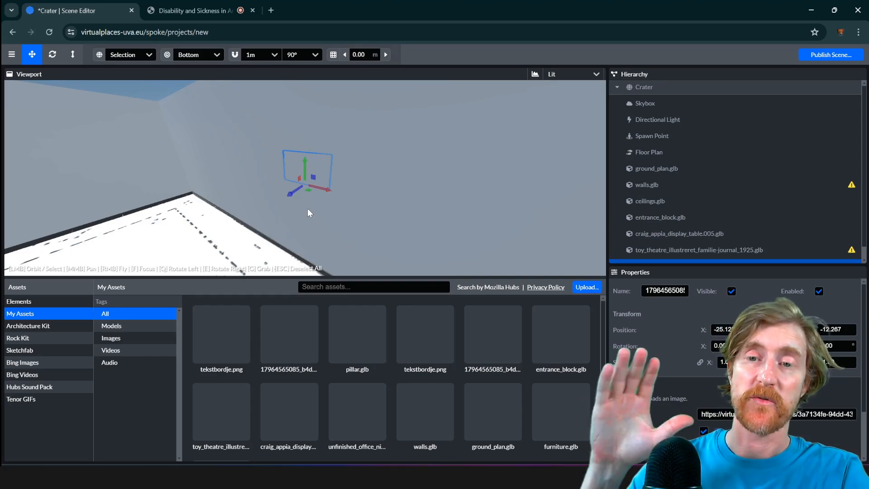
# Inspect from close up how the placed image sits against the wall and check the snapping setting
pyautogui.scroll(2, 308, 172)
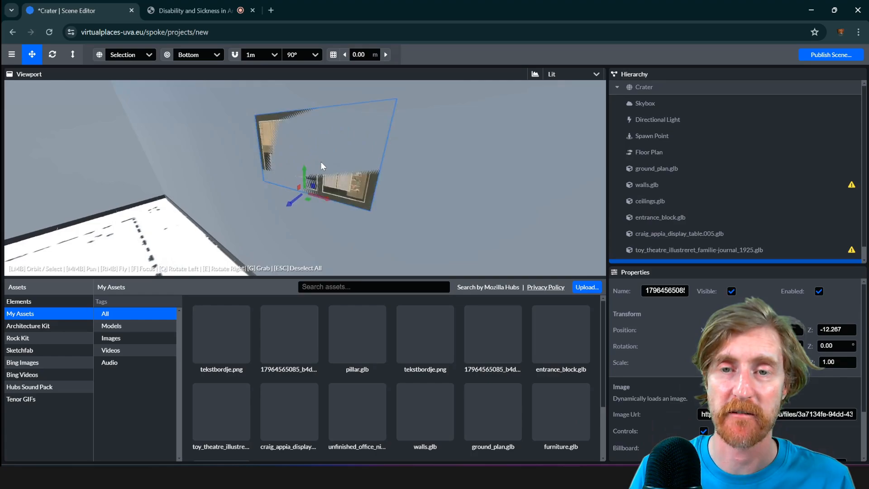
pyautogui.scroll(3, 330, 168)
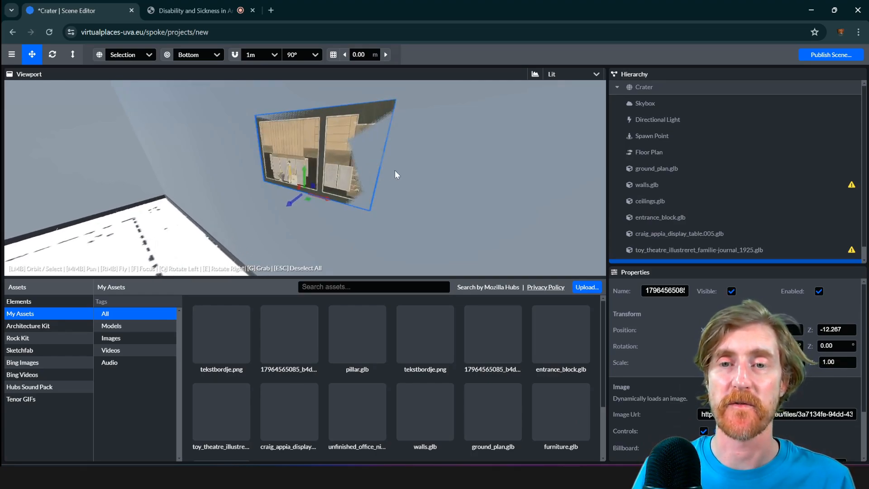
pyautogui.moveTo(395, 171); pyautogui.dragTo(364, 172)
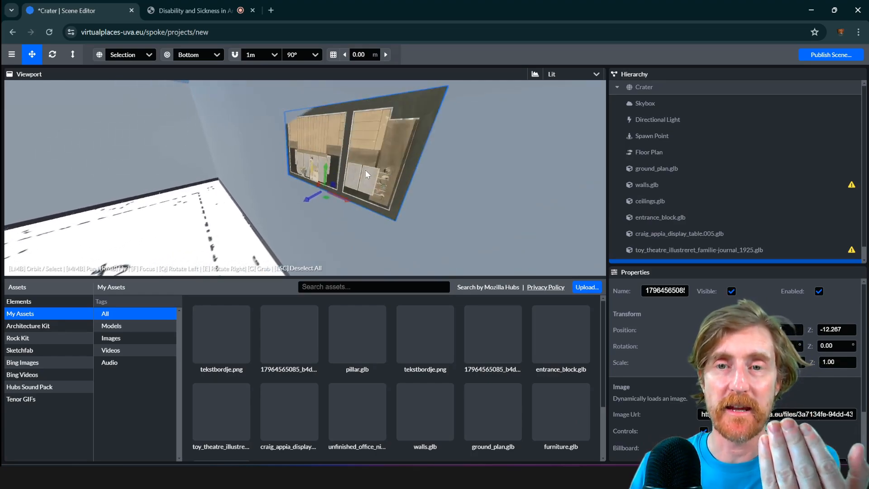
pyautogui.moveTo(334, 206); pyautogui.dragTo(338, 208)
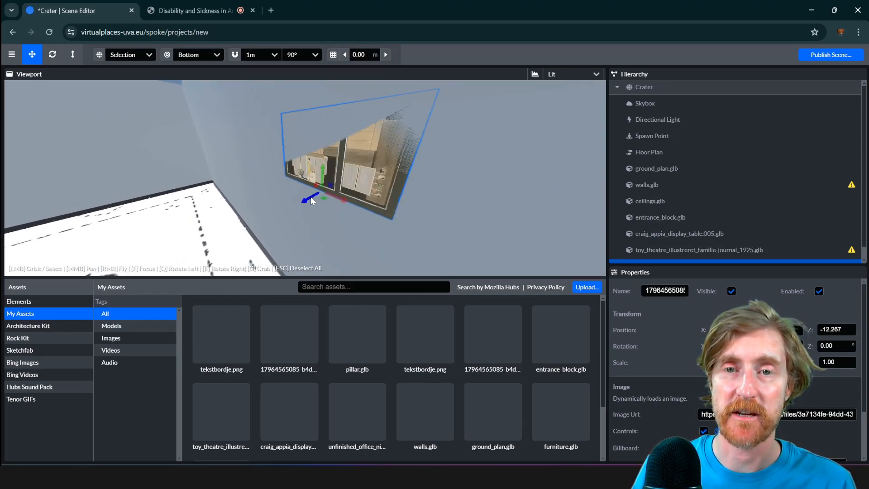
pyautogui.click(234, 55)
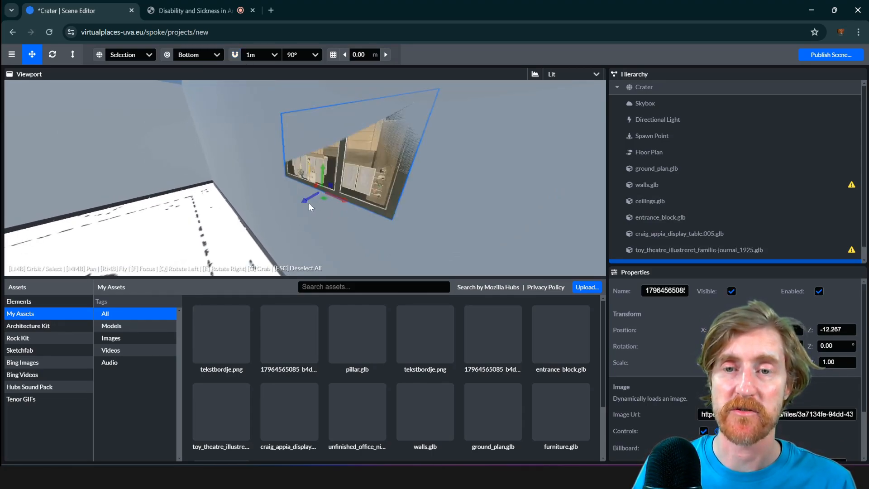
# Pull the photo just clear of the wall surface to Z -12.251 and lower it on the wall
pyautogui.moveTo(307, 203); pyautogui.dragTo(305, 203)
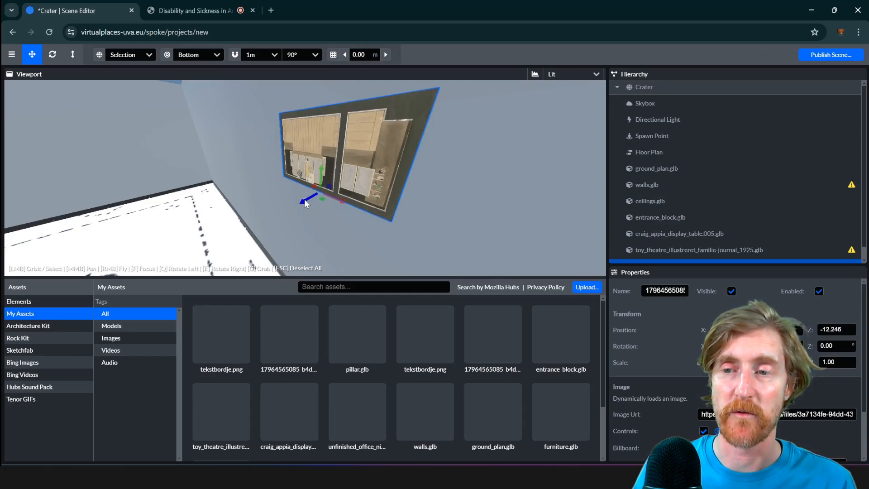
pyautogui.moveTo(304, 200); pyautogui.dragTo(305, 200)
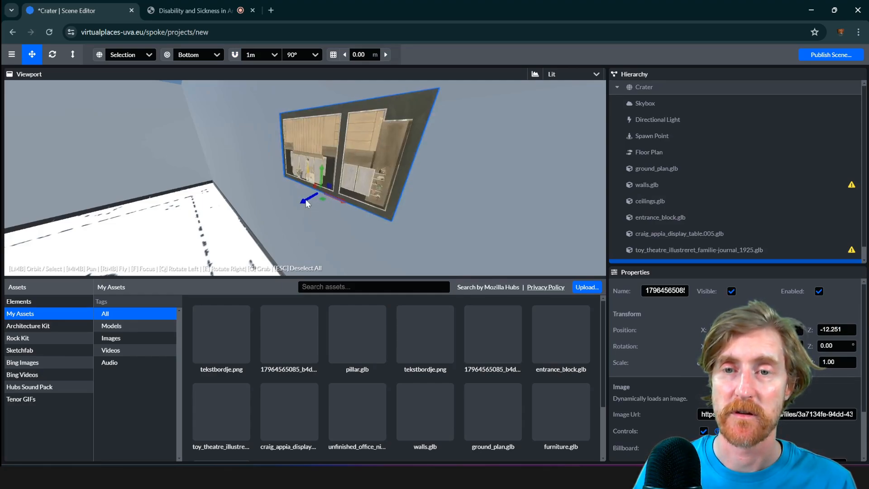
pyautogui.moveTo(407, 224); pyautogui.dragTo(301, 183)
pyautogui.scroll(-3, 383, 186)
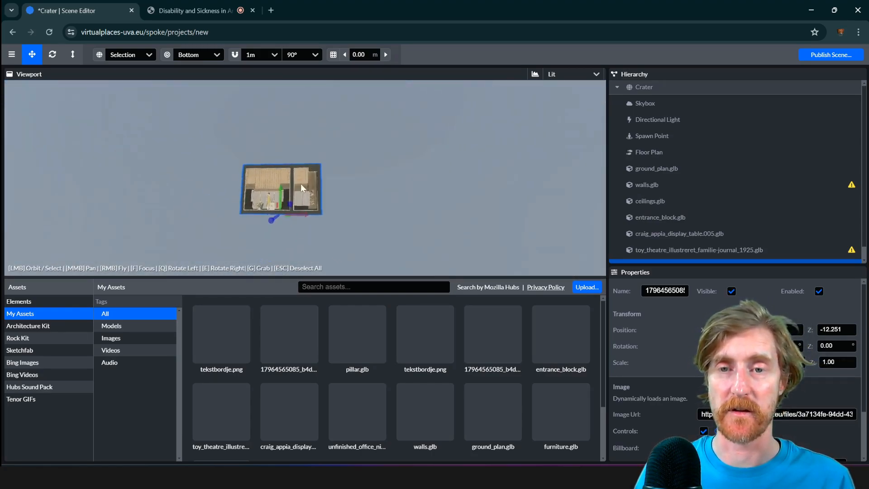
pyautogui.scroll(2, 302, 175)
pyautogui.scroll(-5, 310, 190)
pyautogui.moveTo(334, 202); pyautogui.dragTo(335, 185, button='middle')
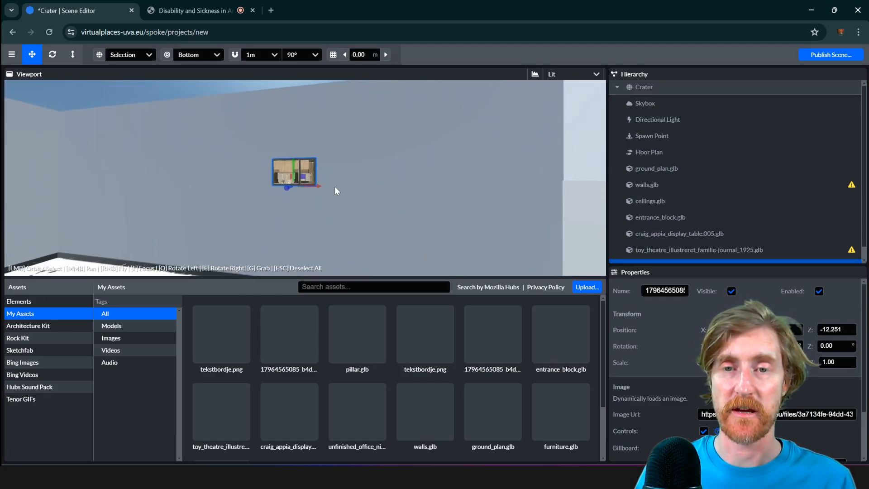
pyautogui.moveTo(294, 163); pyautogui.dragTo(295, 183)
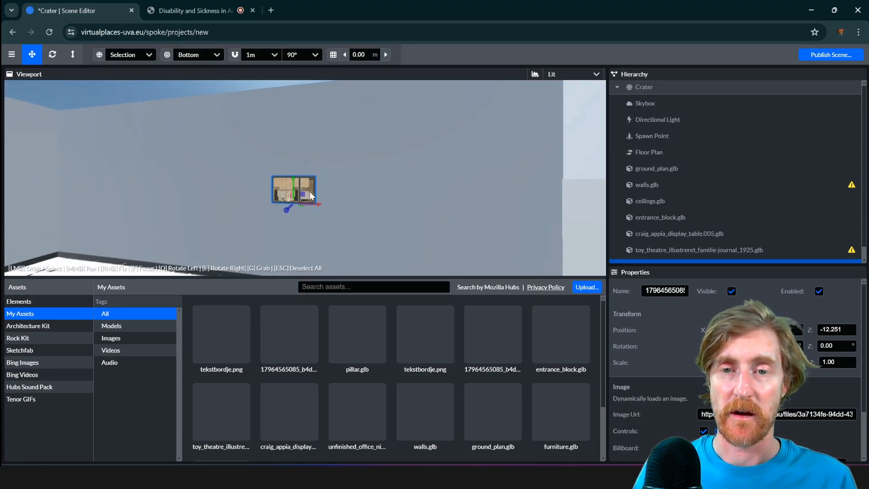
# Make the ceilings.glb model visible above the wall with the photo
pyautogui.scroll(2, 327, 184)
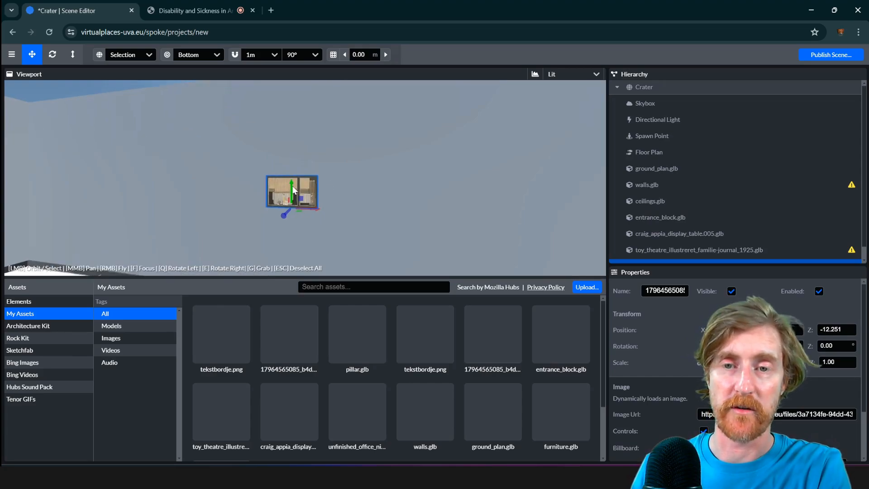
pyautogui.scroll(-3, 299, 188)
pyautogui.scroll(2, 304, 192)
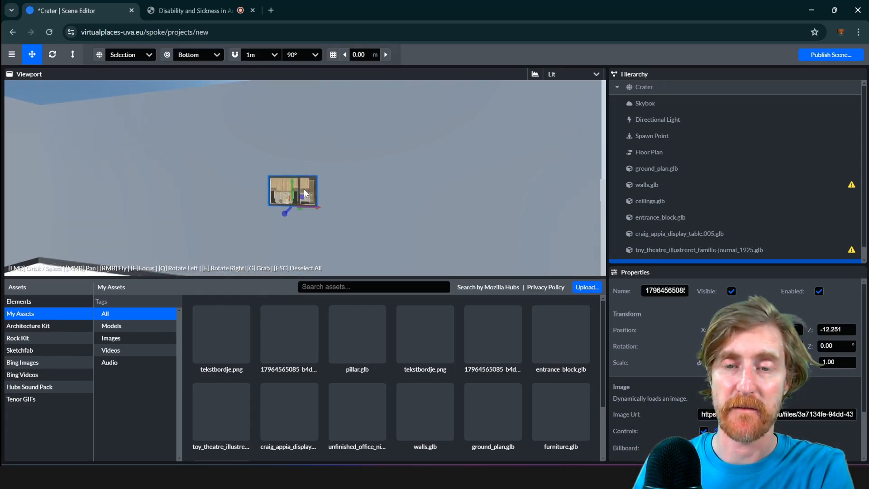
pyautogui.scroll(3, 309, 174)
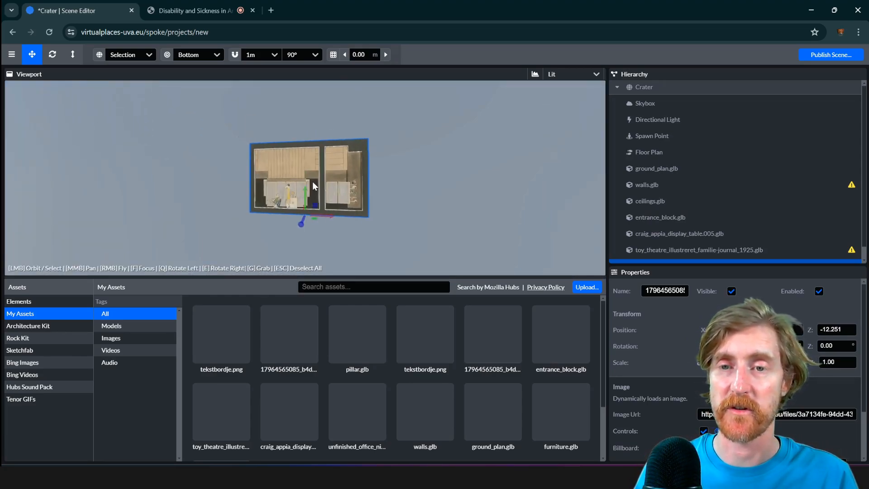
pyautogui.scroll(-2, 312, 181)
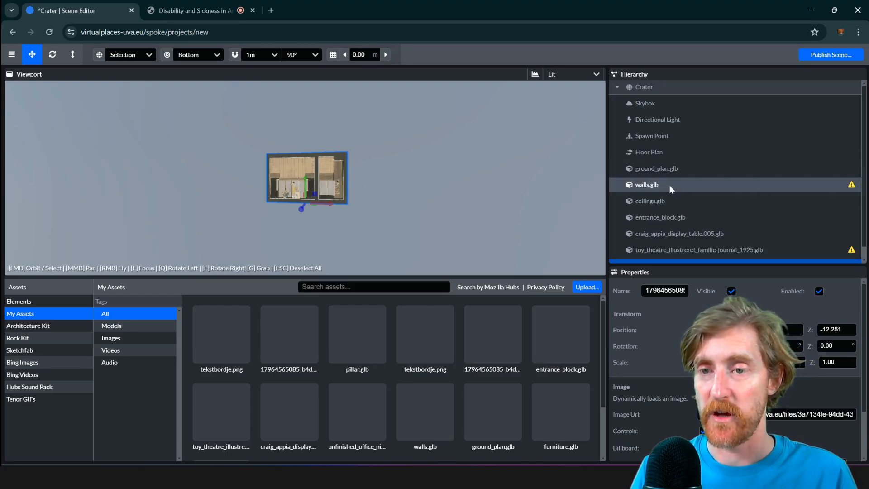
pyautogui.scroll(-1, 685, 205)
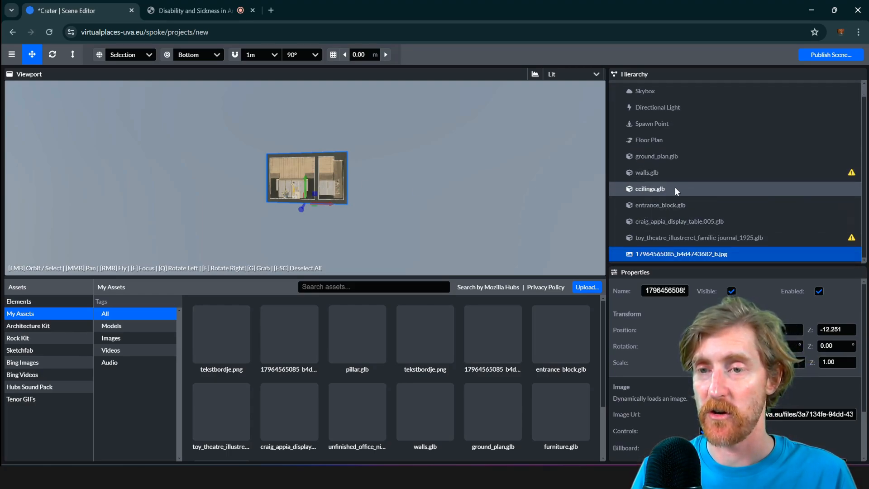
pyautogui.click(674, 188)
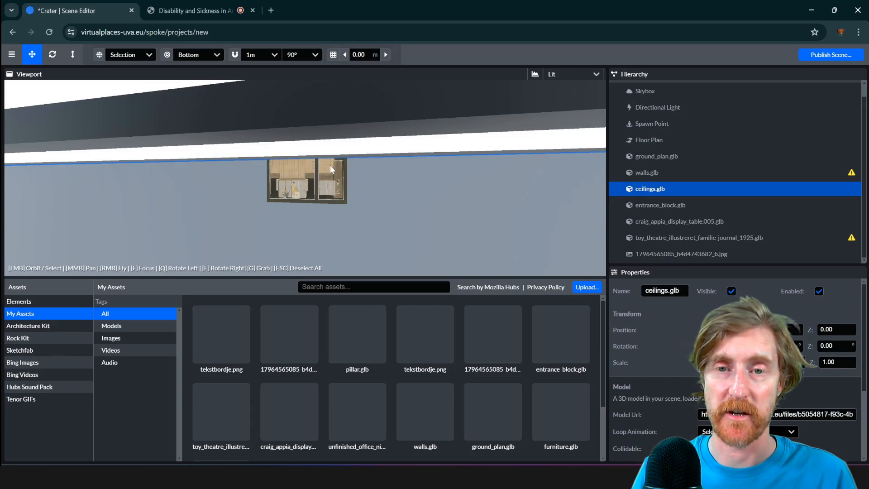
# Lower the photo on the wall so it hangs clear below the ceiling
pyautogui.moveTo(330, 165); pyautogui.dragTo(319, 180)
pyautogui.click(318, 180)
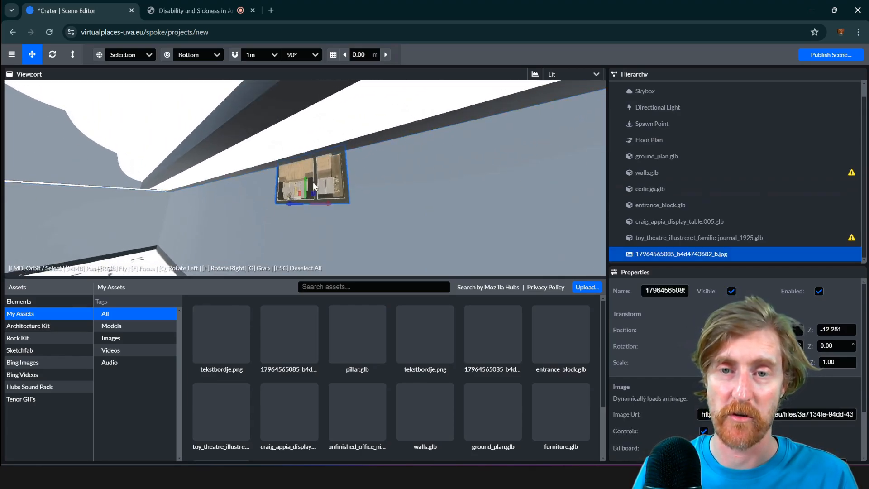
pyautogui.moveTo(306, 184); pyautogui.dragTo(303, 226)
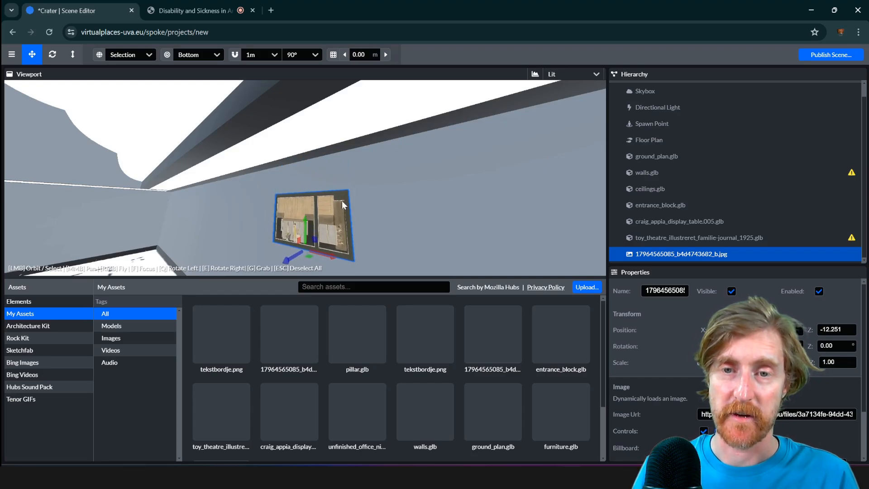
pyautogui.moveTo(341, 200); pyautogui.dragTo(313, 297)
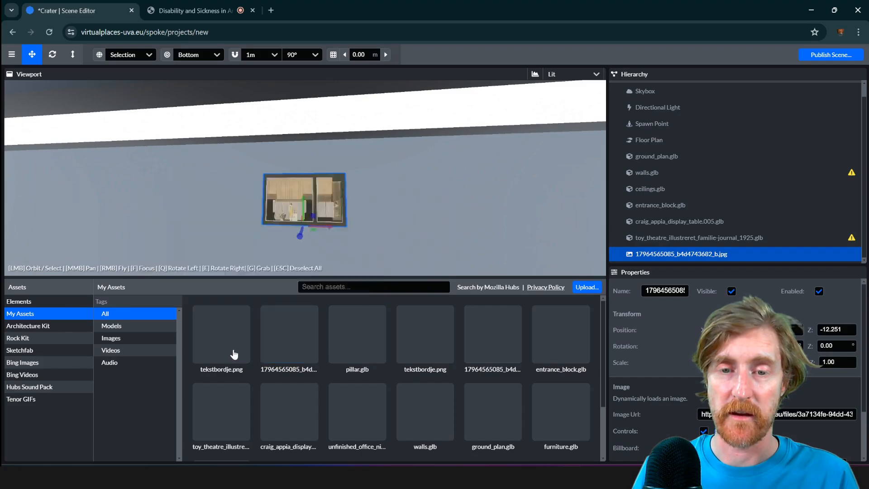
# Place tekstbordje.png on the wall beside the photo and pull it forward to Z -12.252
pyautogui.moveTo(228, 354)
pyautogui.moveTo(231, 358); pyautogui.dragTo(412, 237)
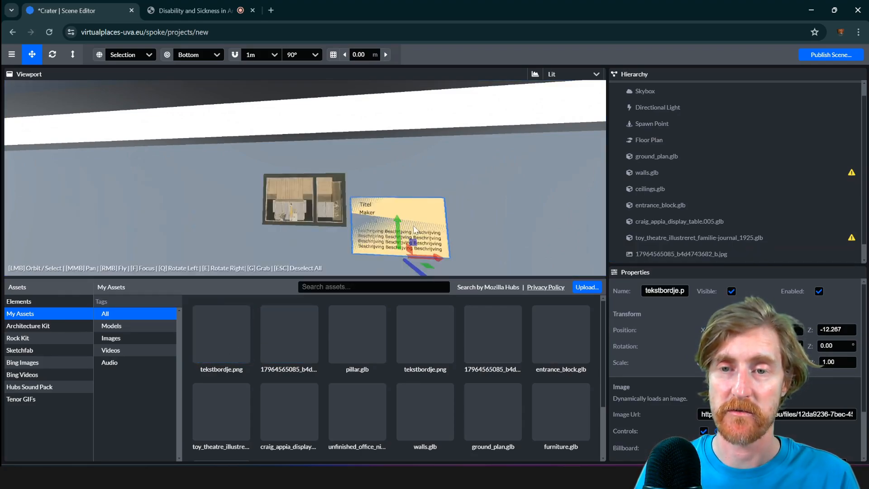
pyautogui.moveTo(483, 223); pyautogui.dragTo(353, 218)
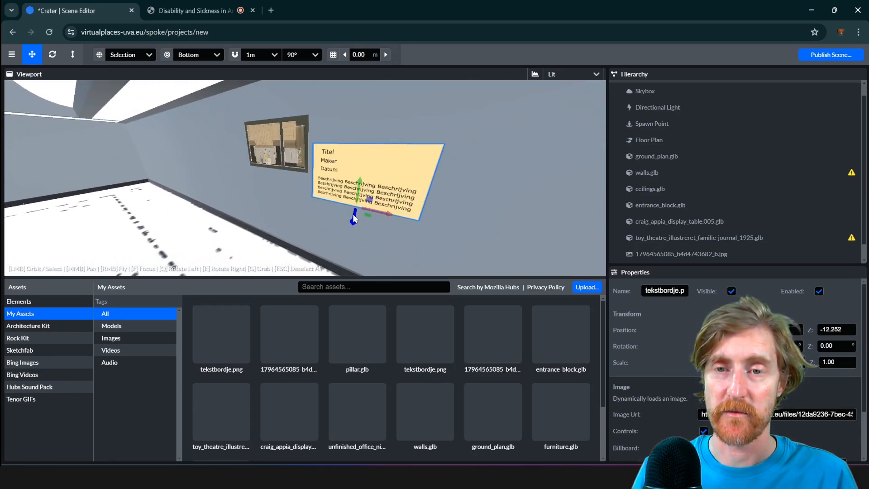
# Scale the text sign down uniformly to about 0.483
pyautogui.moveTo(302, 186); pyautogui.dragTo(343, 237)
pyautogui.press('y')
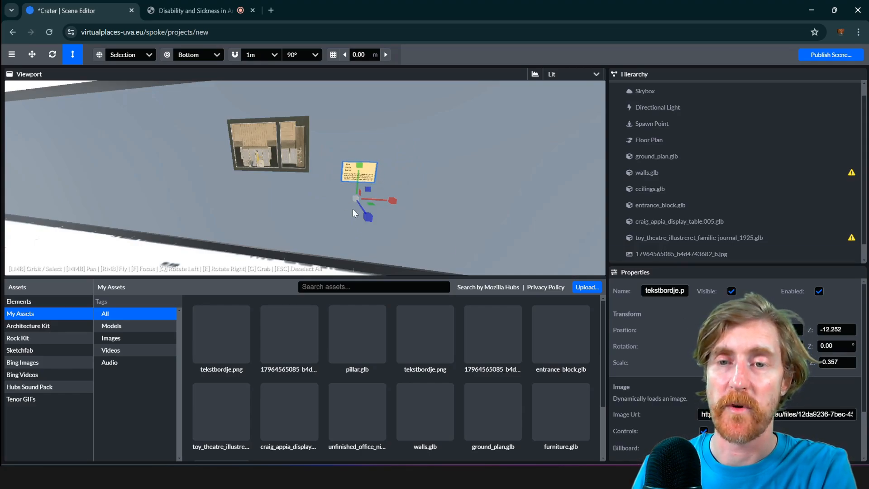
pyautogui.moveTo(356, 200); pyautogui.dragTo(349, 184)
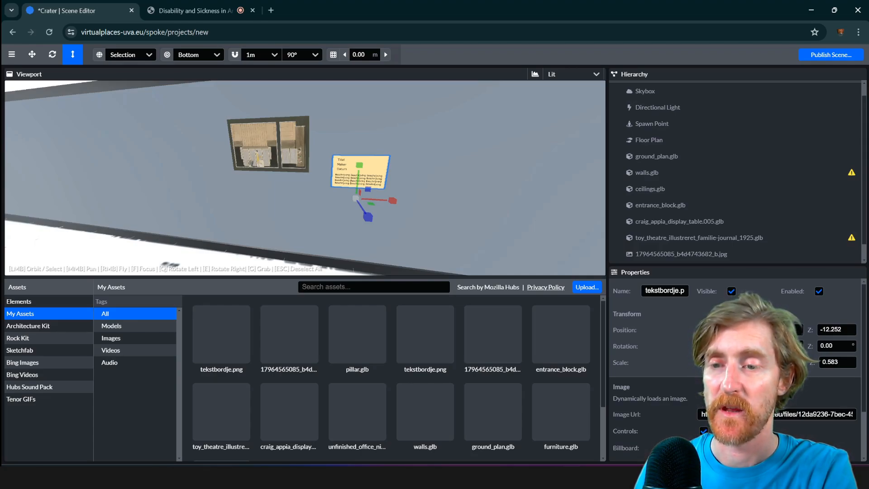
pyautogui.moveTo(356, 198)
pyautogui.mouseDown()
pyautogui.moveTo(358, 167)
pyautogui.moveTo(357, 212)
pyautogui.moveTo(358, 160)
pyautogui.moveTo(357, 204)
pyautogui.mouseUp()
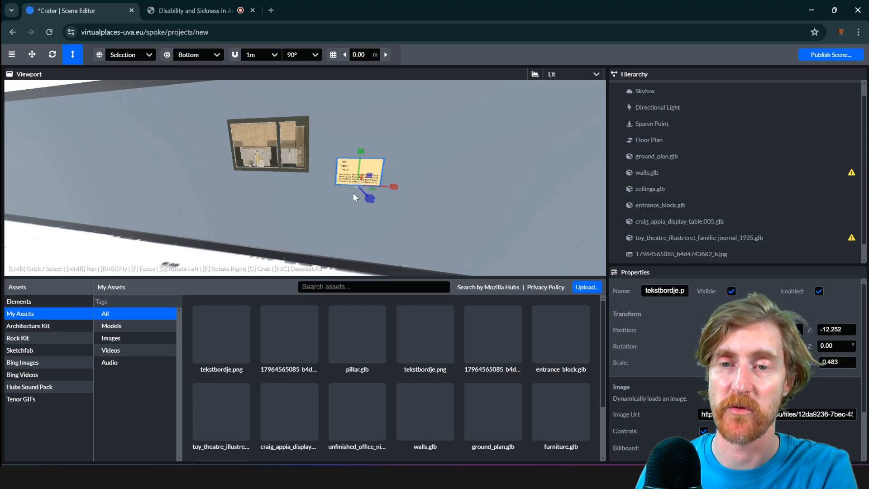
# Move the text sign up and closer to the photo, placing it beside the photo's upper part
pyautogui.click(31, 50)
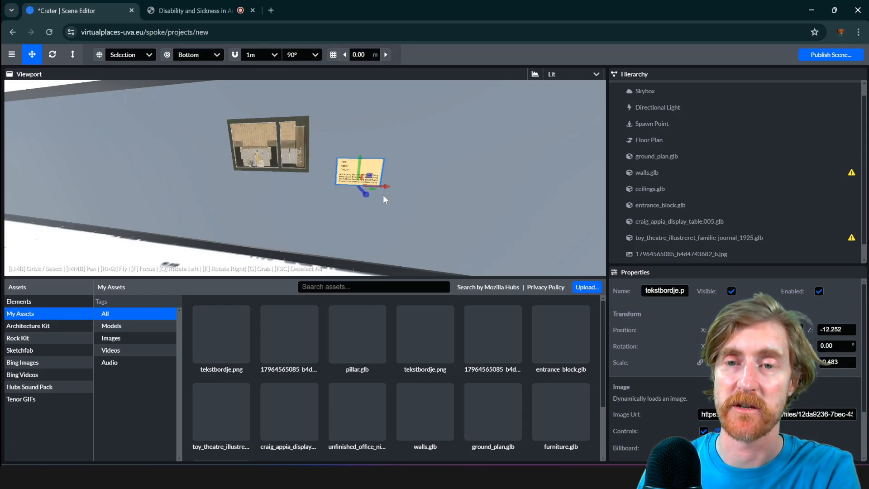
pyautogui.moveTo(385, 185); pyautogui.dragTo(391, 140)
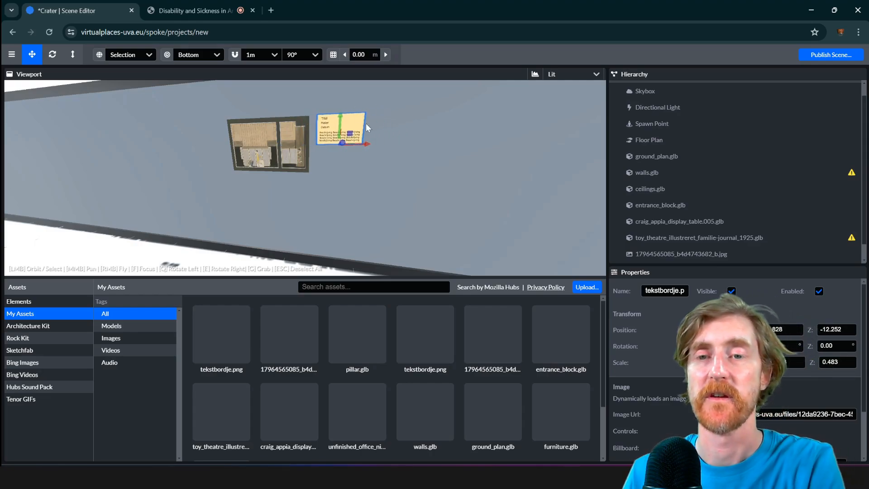
pyautogui.scroll(-3, 364, 136)
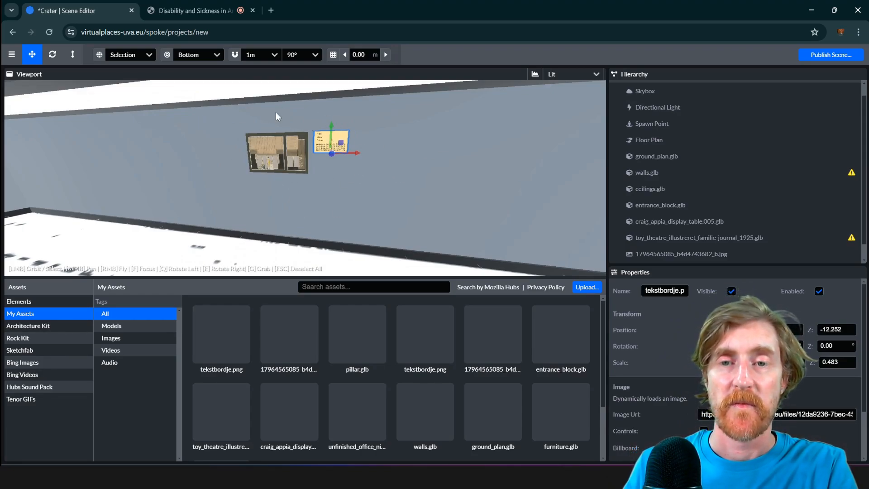
pyautogui.scroll(4, 295, 147)
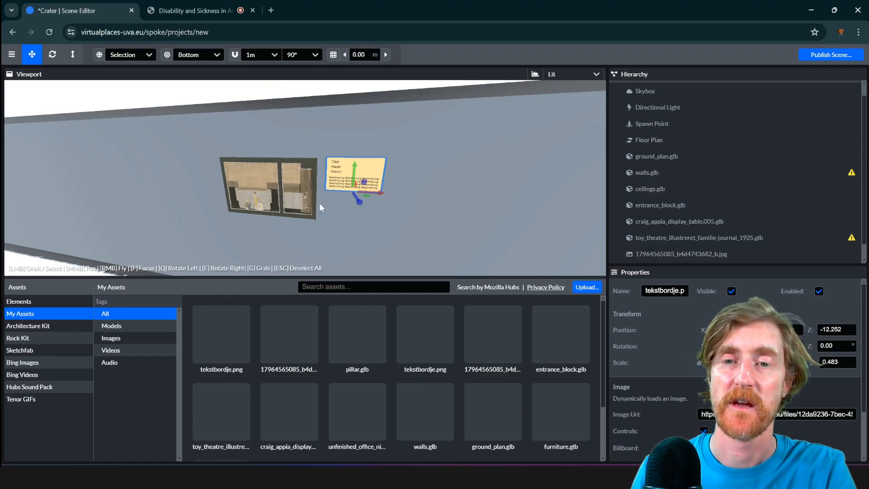
pyautogui.moveTo(337, 219); pyautogui.dragTo(271, 212)
pyautogui.scroll(-3, 270, 212)
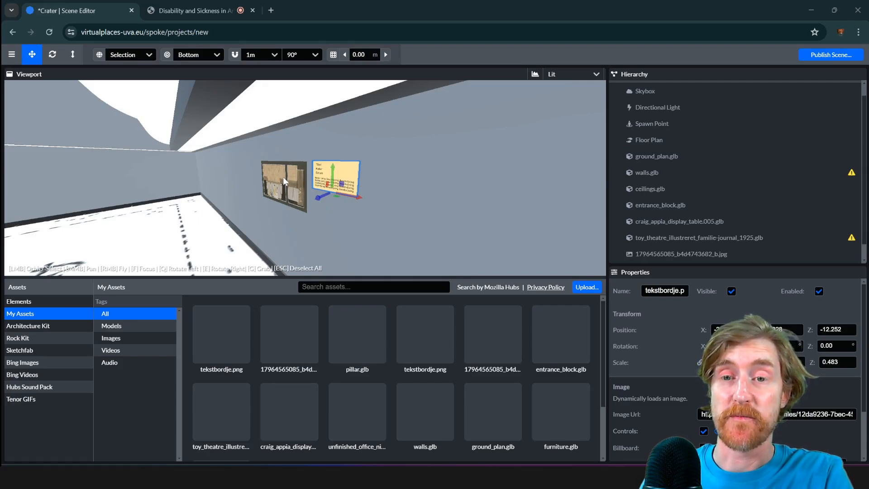
pyautogui.moveTo(272, 167); pyautogui.dragTo(320, 170)
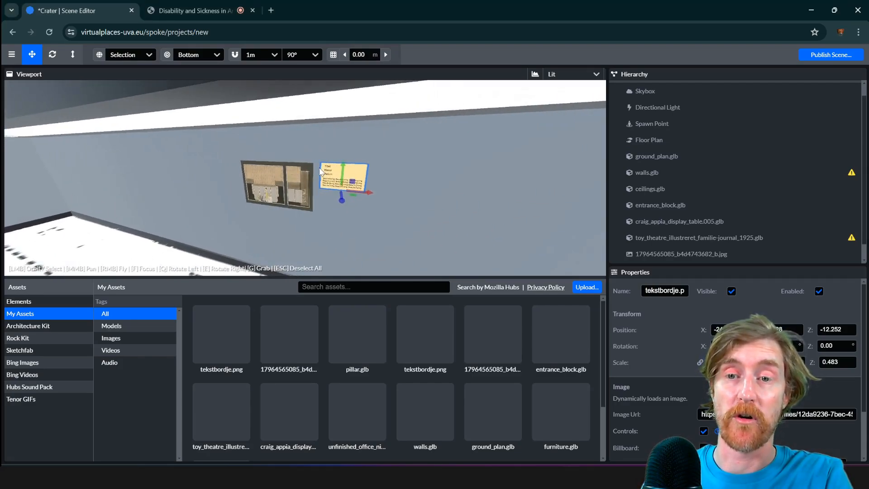
pyautogui.click(285, 180)
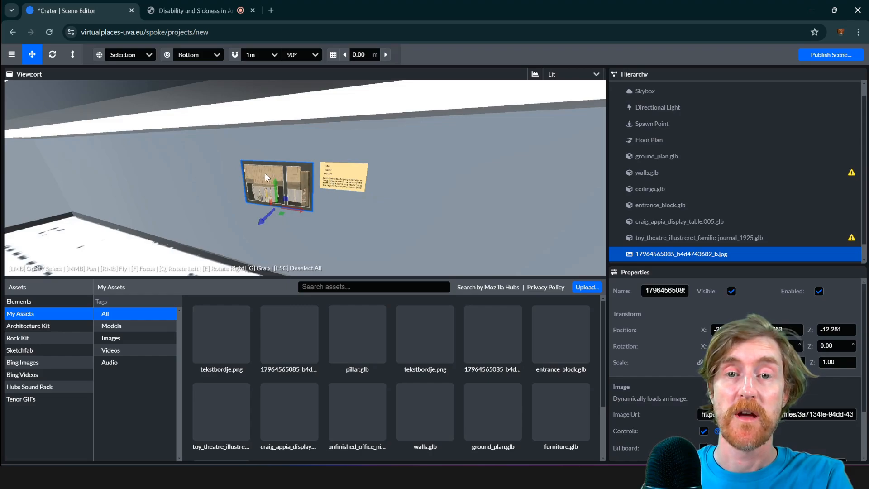
pyautogui.moveTo(244, 158); pyautogui.dragTo(90, 188)
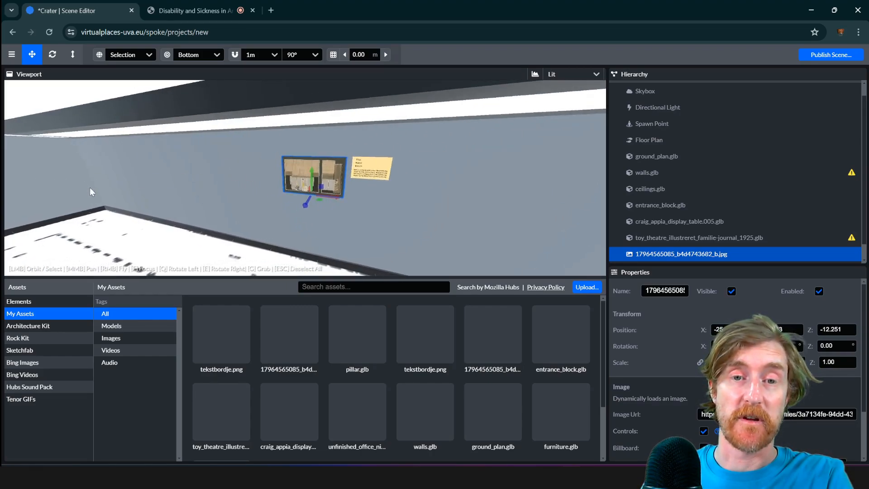
pyautogui.click(375, 168)
pyautogui.moveTo(382, 188); pyautogui.dragTo(268, 112)
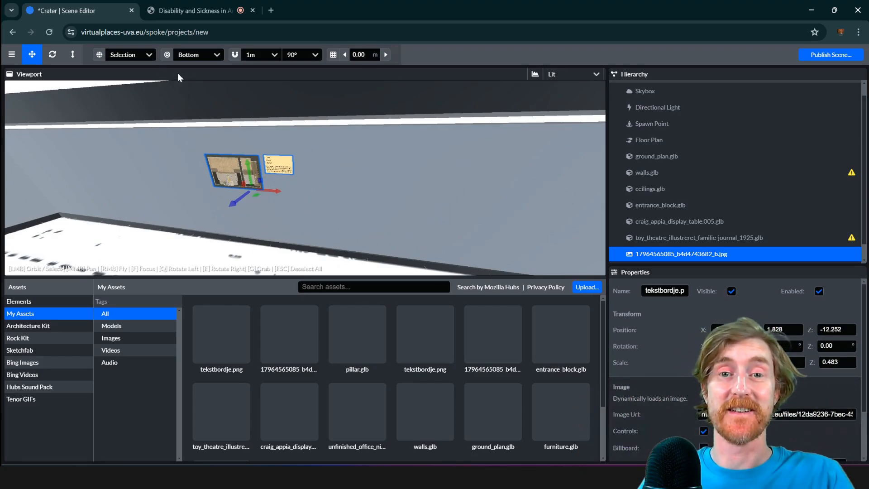
# Rotate the photo and text sign together 90° about the vertical axis using snapping, and leave snapping off
pyautogui.click(52, 55)
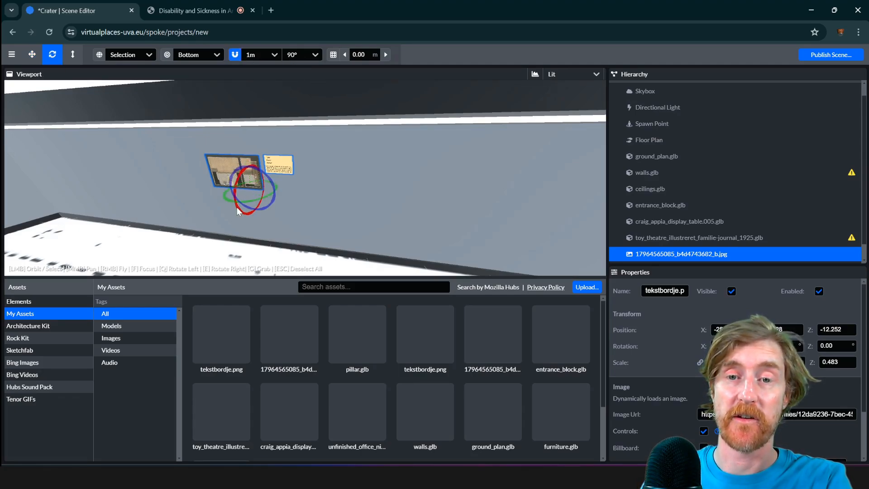
pyautogui.moveTo(229, 200); pyautogui.dragTo(257, 200)
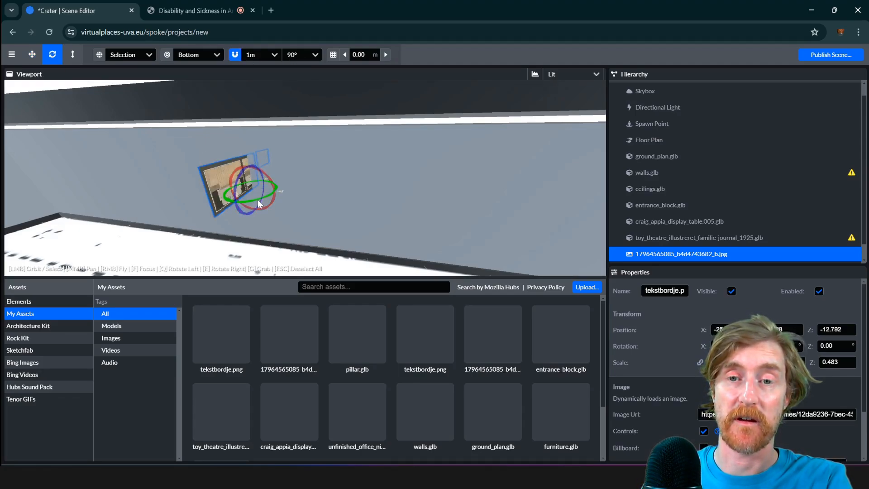
pyautogui.click(236, 55)
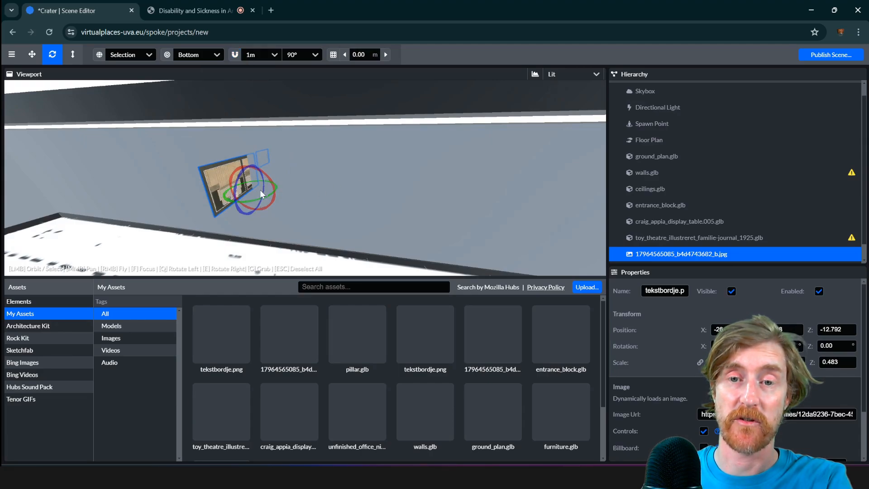
# Move the rotated photo and text sign together along the room towards the adjoining end wall
pyautogui.click(32, 54)
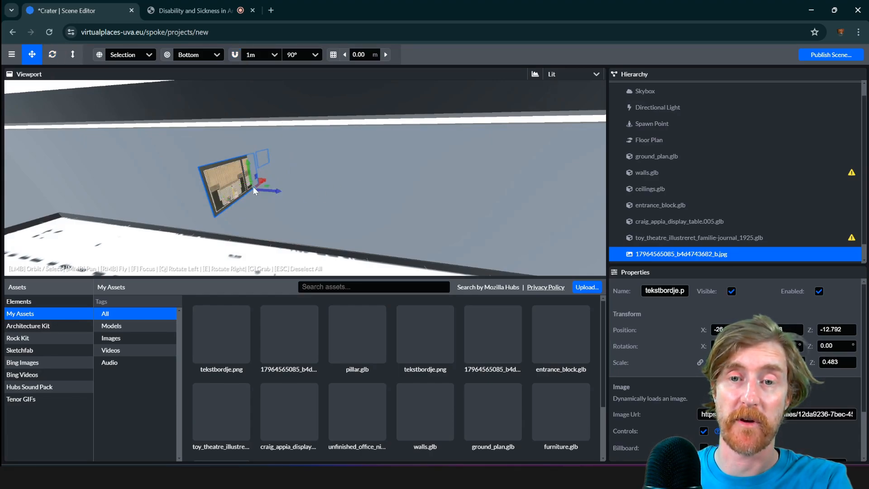
pyautogui.moveTo(242, 185); pyautogui.dragTo(99, 182)
pyautogui.scroll(-1, 104, 191)
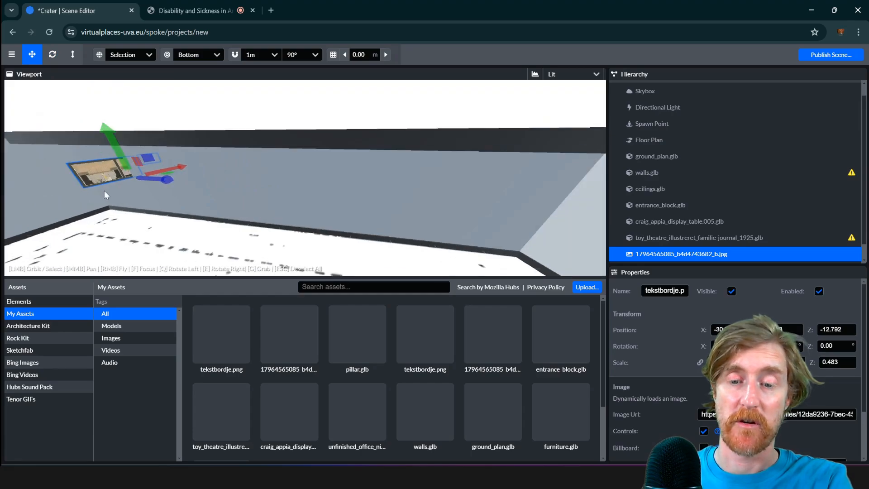
pyautogui.press('f')
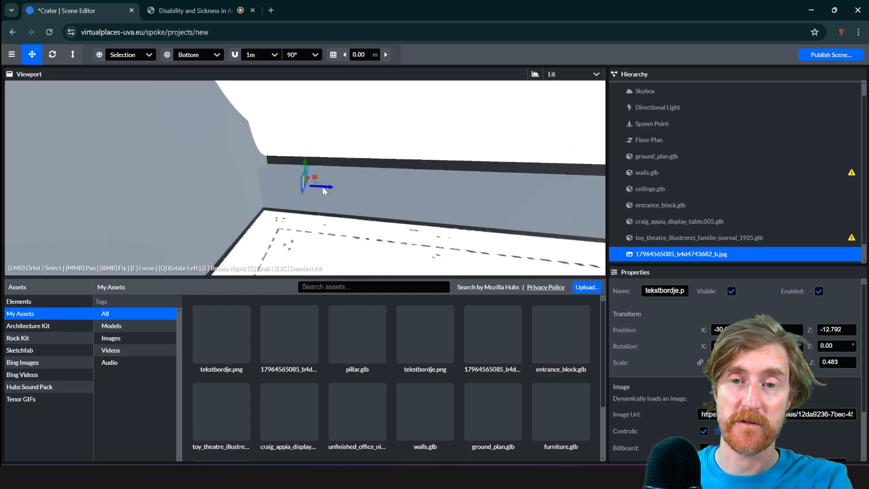
pyautogui.moveTo(322, 187); pyautogui.dragTo(199, 197)
pyautogui.scroll(-3, 235, 188)
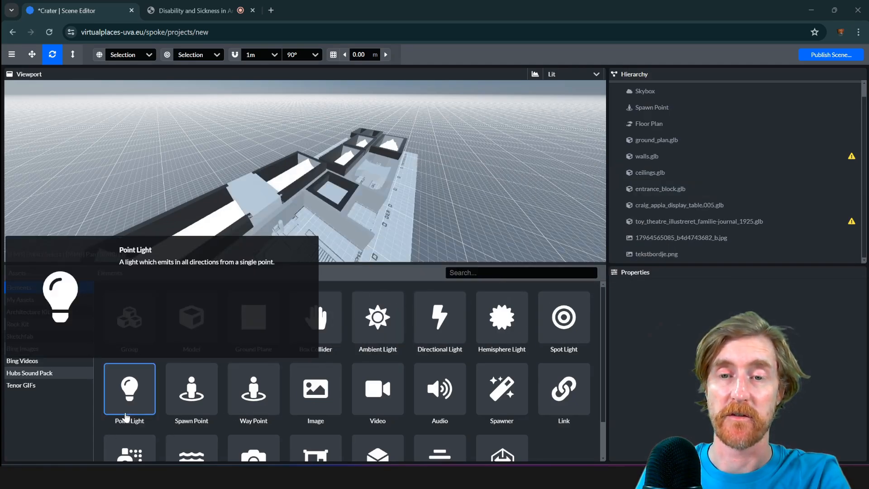
# Add a point light beside the walls, raise it and shift it along the Z axis to about -1.61
pyautogui.moveTo(127, 408); pyautogui.dragTo(298, 213)
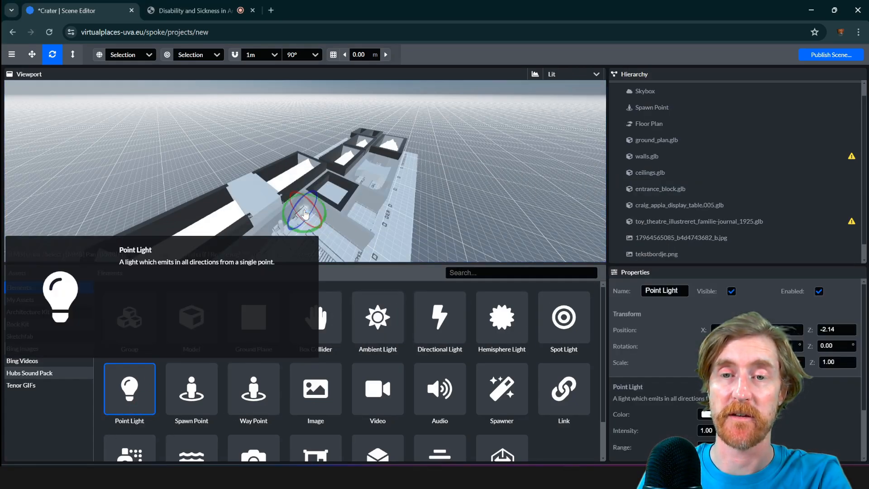
pyautogui.scroll(5, 296, 181)
pyautogui.scroll(3, 296, 179)
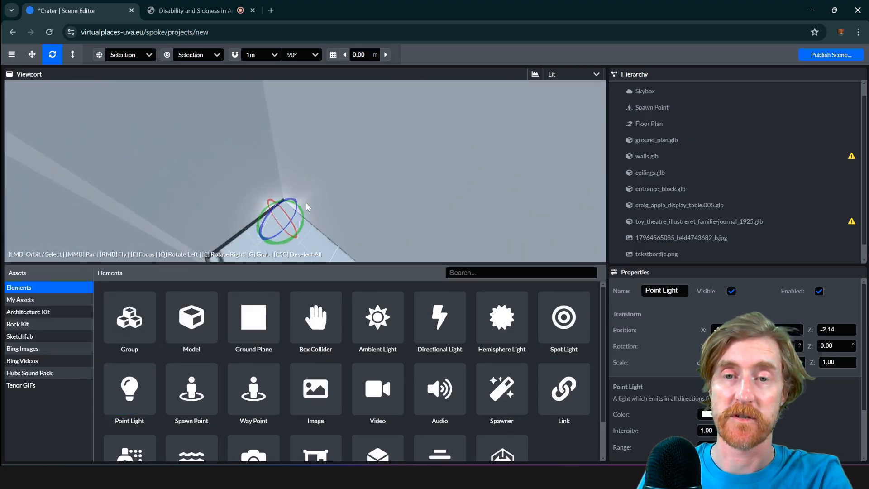
pyautogui.press('t')
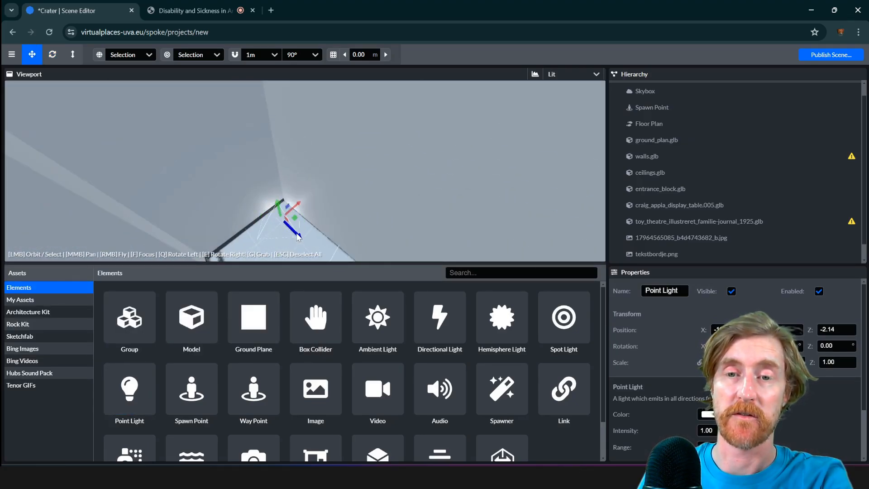
pyautogui.moveTo(295, 240); pyautogui.dragTo(304, 248)
pyautogui.moveTo(289, 217); pyautogui.dragTo(284, 175)
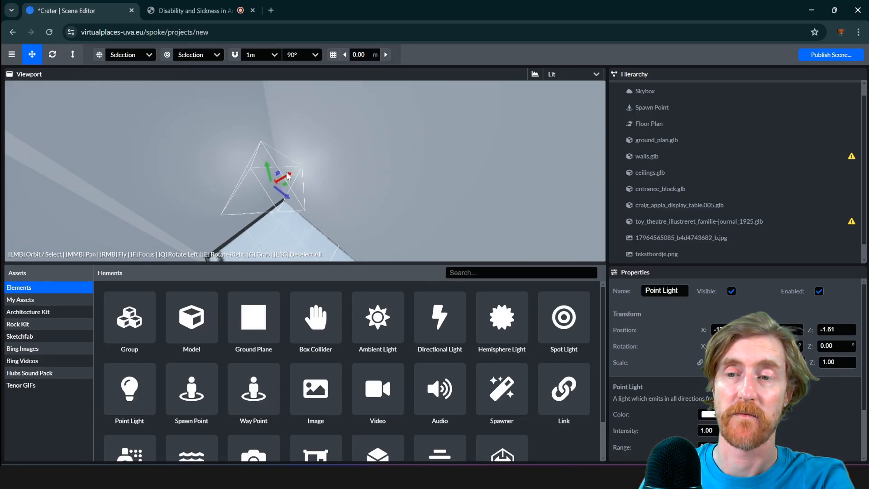
# Set the point light's intensity to 5
pyautogui.moveTo(642, 433); pyautogui.dragTo(660, 432)
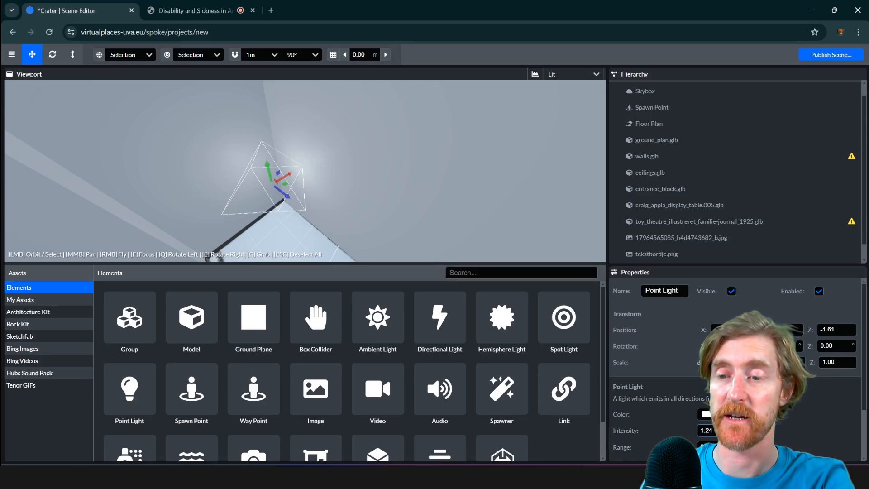
pyautogui.click(721, 431)
pyautogui.write('5')
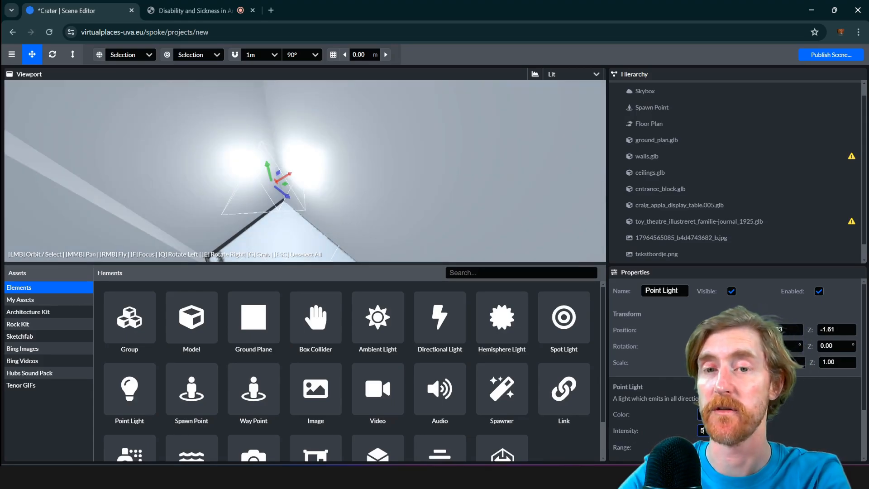
# Change the point light's color to the yellow-green C3E257
pyautogui.click(708, 414)
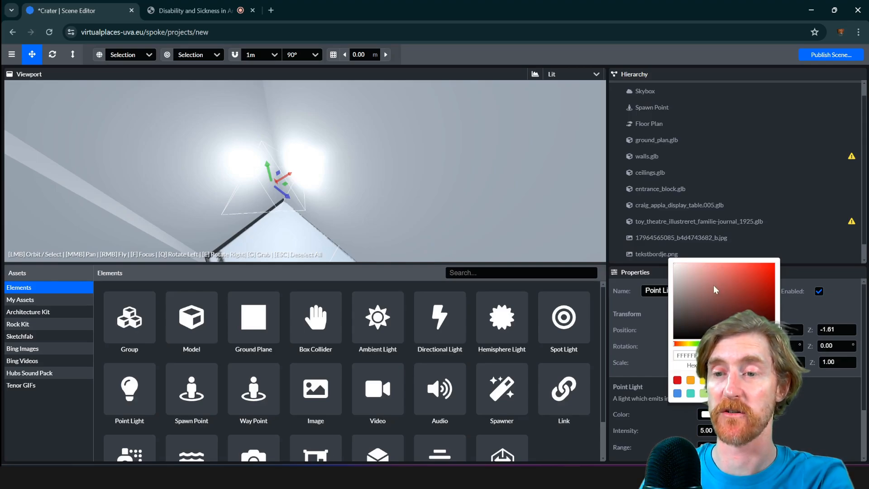
pyautogui.click(735, 271)
pyautogui.click(692, 343)
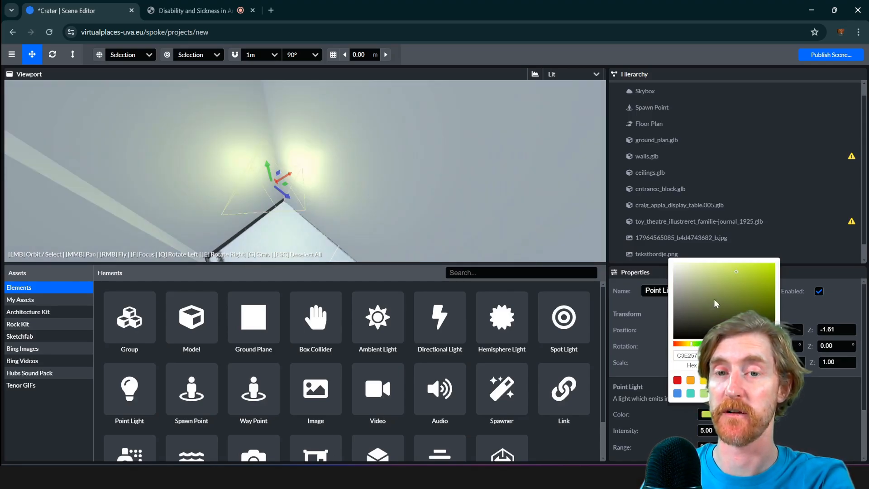
pyautogui.click(341, 189)
# Delete the point light from the scene
pyautogui.scroll(-4, 340, 190)
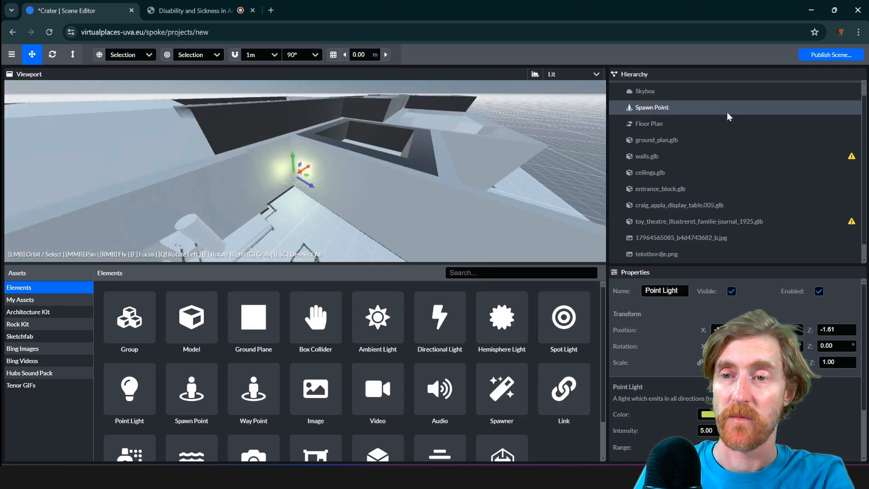
pyautogui.scroll(-2, 699, 224)
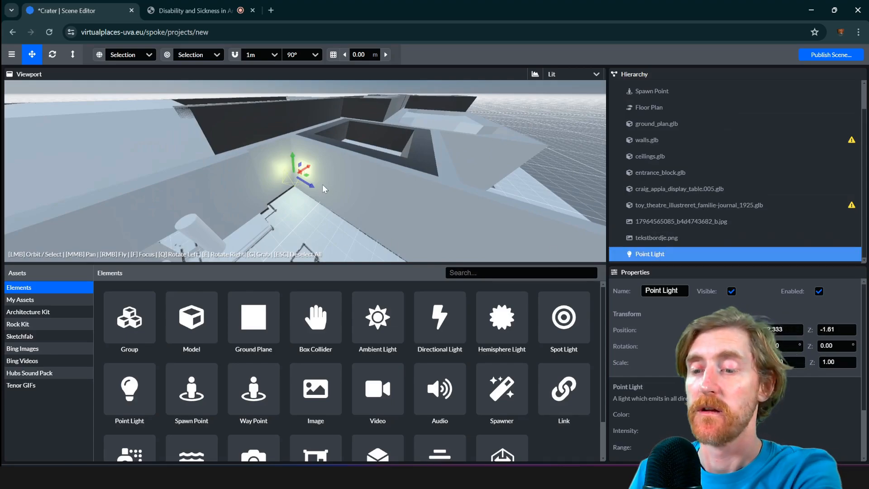
pyautogui.press('Delete')
pyautogui.scroll(-5, 331, 172)
pyautogui.moveTo(331, 166); pyautogui.dragTo(324, 165)
pyautogui.scroll(-4, 324, 165)
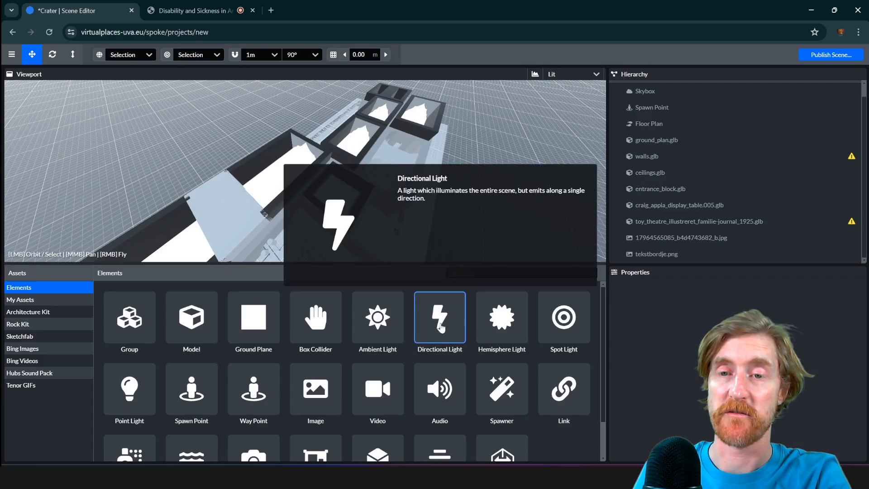
# Add a directional light to the scene, placing it beside the long row of rooms
pyautogui.moveTo(437, 324); pyautogui.dragTo(299, 115)
pyautogui.moveTo(271, 158); pyautogui.dragTo(347, 132)
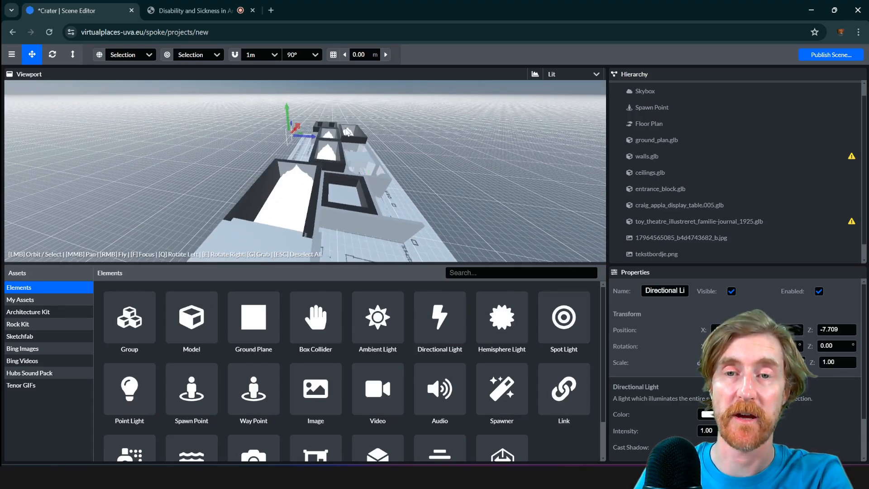
pyautogui.scroll(3, 326, 138)
pyautogui.moveTo(317, 137); pyautogui.dragTo(310, 141)
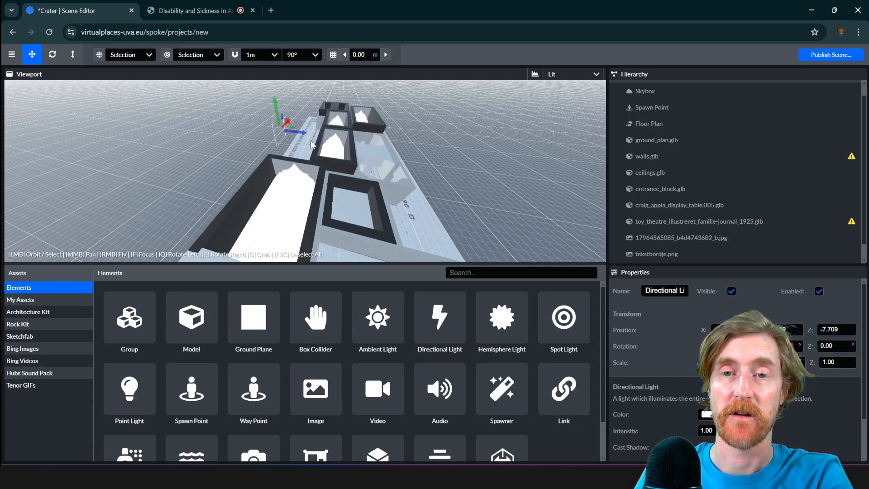
# Tilt the directional light freely towards the building, to a Z rotation of about -52.5°
pyautogui.press('r')
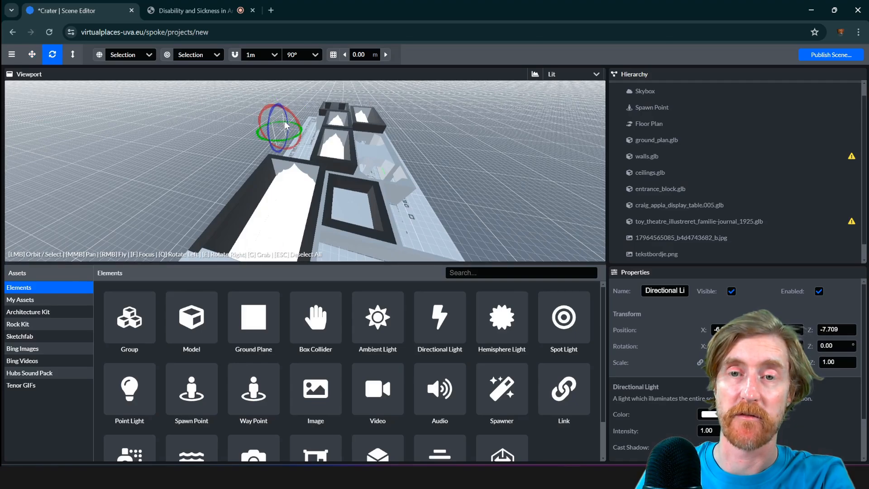
pyautogui.moveTo(292, 116)
pyautogui.mouseDown()
pyautogui.moveTo(304, 142)
pyautogui.moveTo(404, 178)
pyautogui.mouseUp()
pyautogui.moveTo(324, 194); pyautogui.dragTo(257, 161)
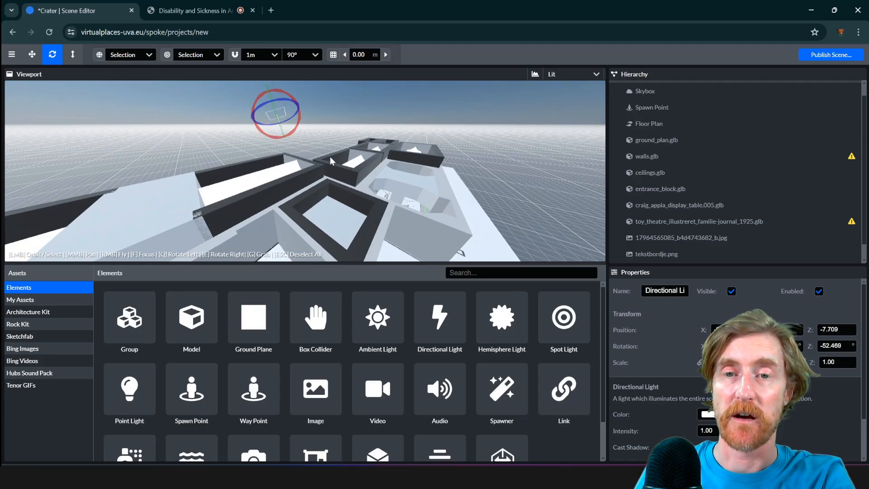
pyautogui.moveTo(332, 160); pyautogui.dragTo(496, 121)
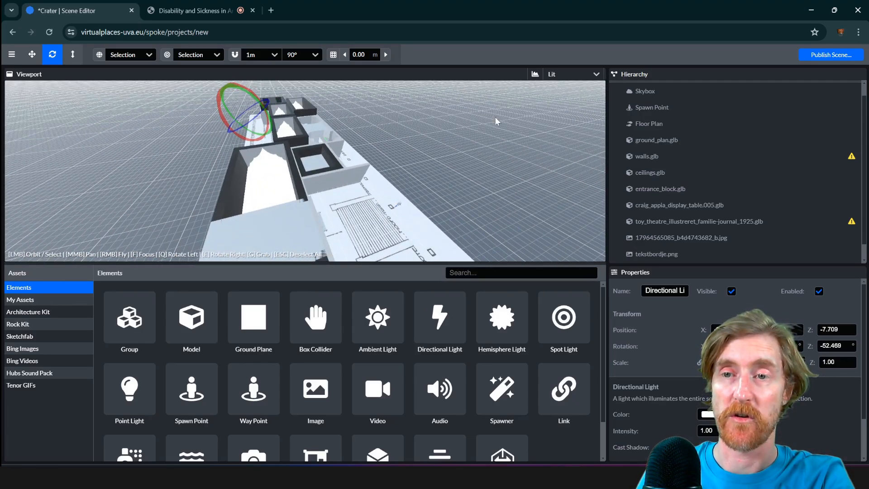
# Set the viewport render mode to Shadows and examine the shadows across the floor plan
pyautogui.click(561, 78)
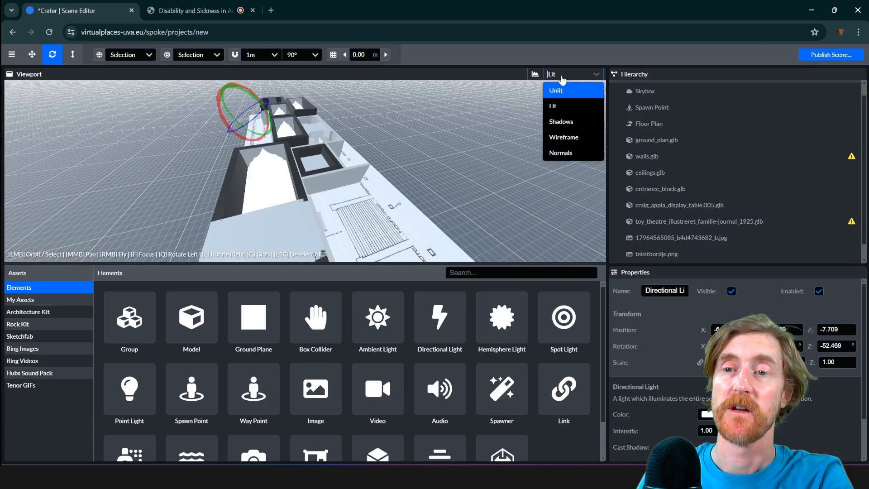
pyautogui.click(569, 127)
pyautogui.moveTo(335, 192); pyautogui.dragTo(245, 215)
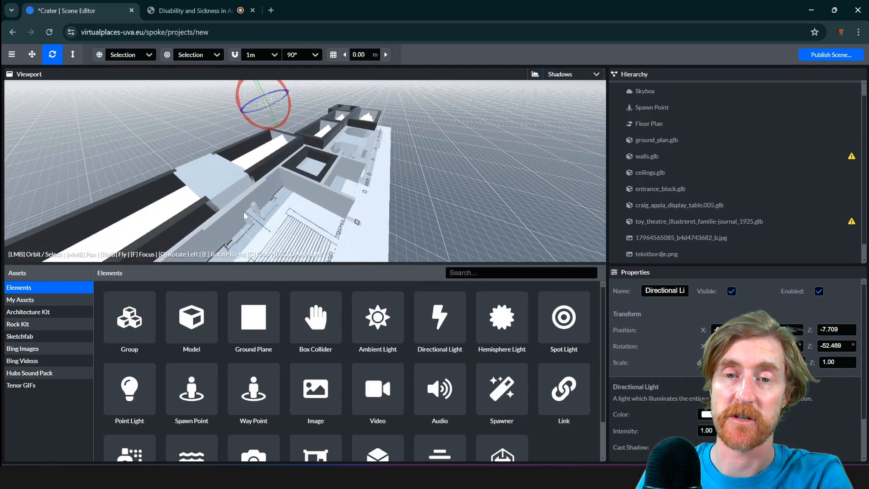
pyautogui.scroll(2, 272, 222)
pyautogui.moveTo(367, 199); pyautogui.dragTo(312, 158)
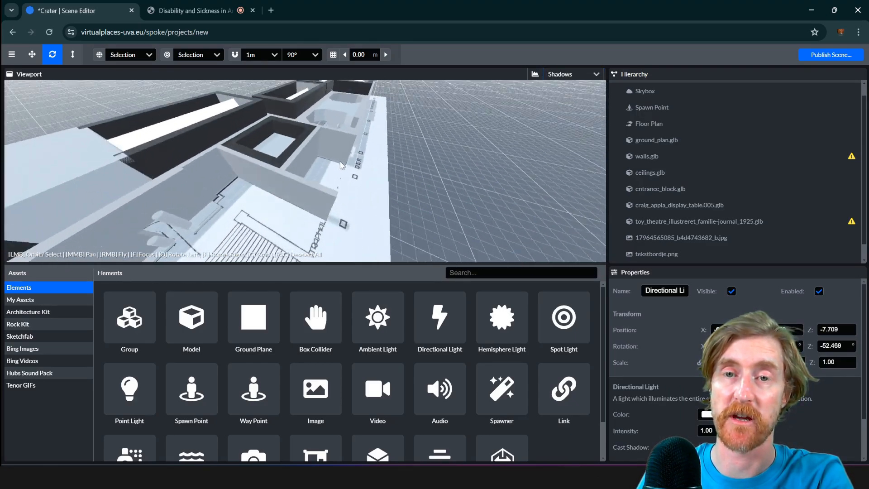
pyautogui.scroll(-3, 311, 154)
# Rotate the directional light again to redirect its shadows, to a Z rotation of about -50.1°
pyautogui.moveTo(240, 135); pyautogui.dragTo(277, 155)
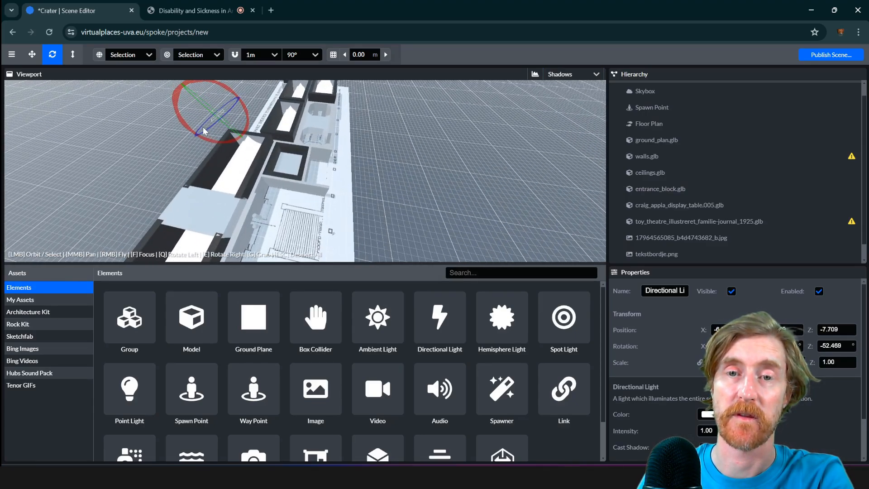
pyautogui.moveTo(188, 127); pyautogui.dragTo(235, 136)
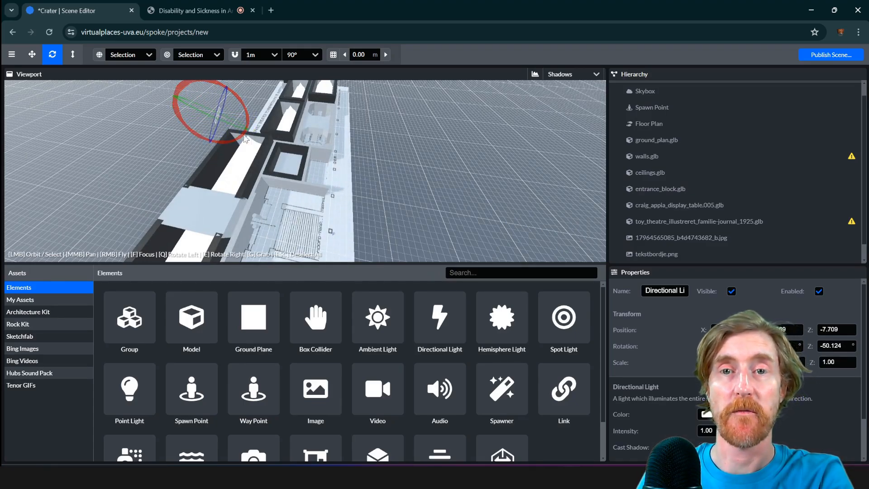
pyautogui.moveTo(352, 195); pyautogui.dragTo(314, 160)
pyautogui.scroll(3, 295, 204)
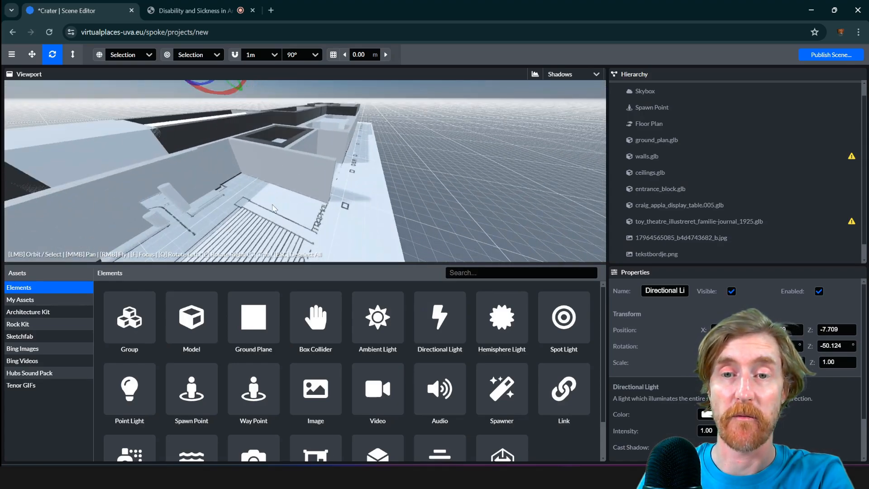
# Compare the shadow options of walls.glb and ground_plan.glb, turning Receive Shadow off and back on for ground_plan.glb
pyautogui.click(274, 209)
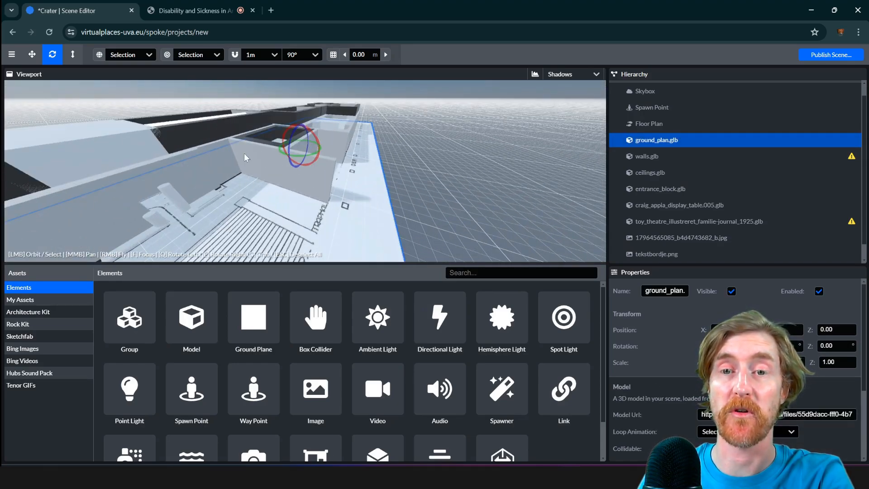
pyautogui.click(266, 163)
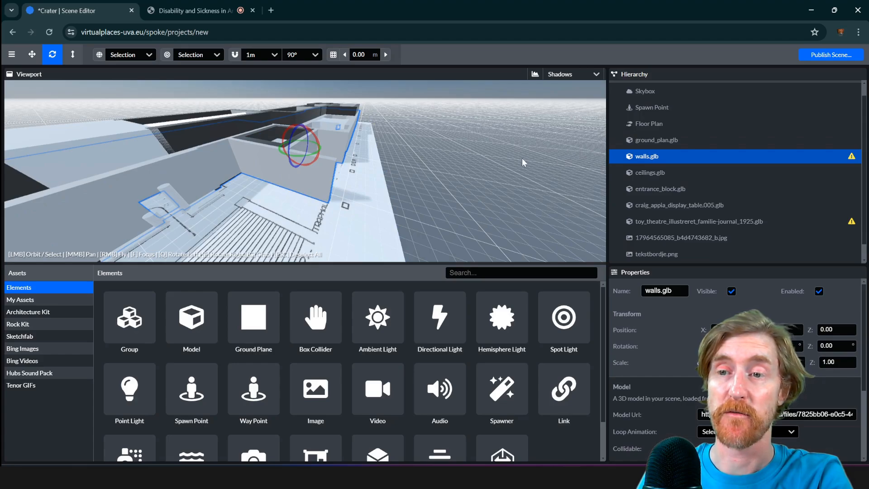
pyautogui.scroll(-3, 670, 428)
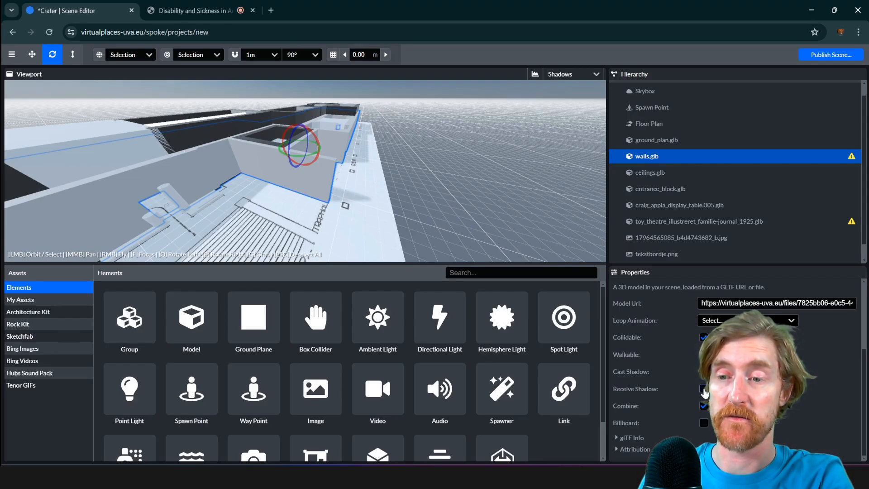
pyautogui.click(289, 218)
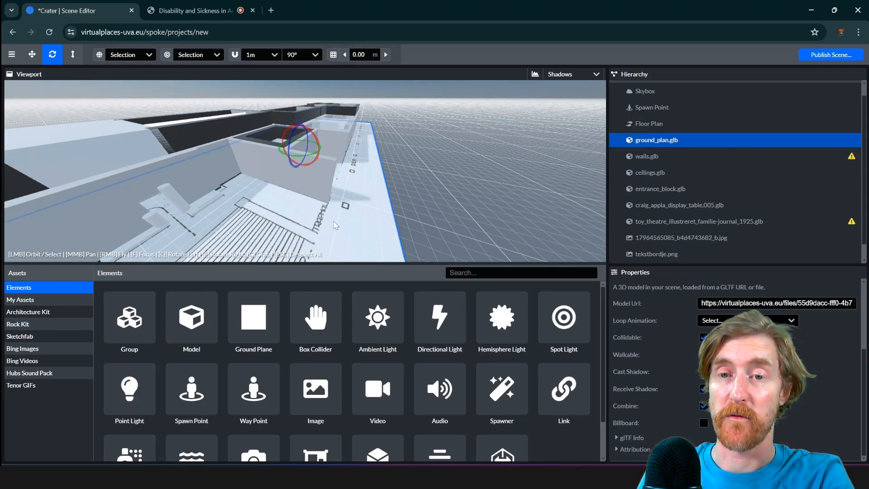
pyautogui.click(703, 389)
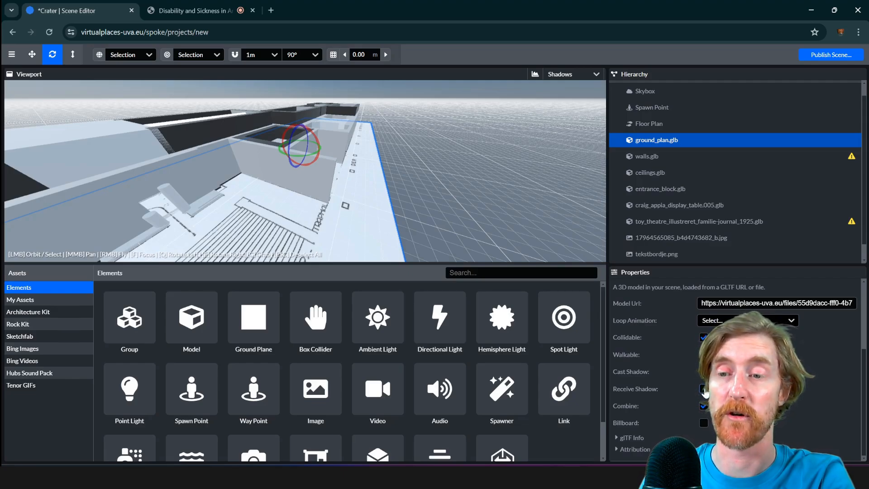
pyautogui.click(705, 391)
# Review the shadows around the whole building and set the viewport render mode back to Lit
pyautogui.moveTo(254, 168)
pyautogui.mouseDown()
pyautogui.moveTo(246, 199)
pyautogui.moveTo(217, 174)
pyautogui.moveTo(237, 164)
pyautogui.moveTo(276, 174)
pyautogui.moveTo(239, 159)
pyautogui.mouseUp()
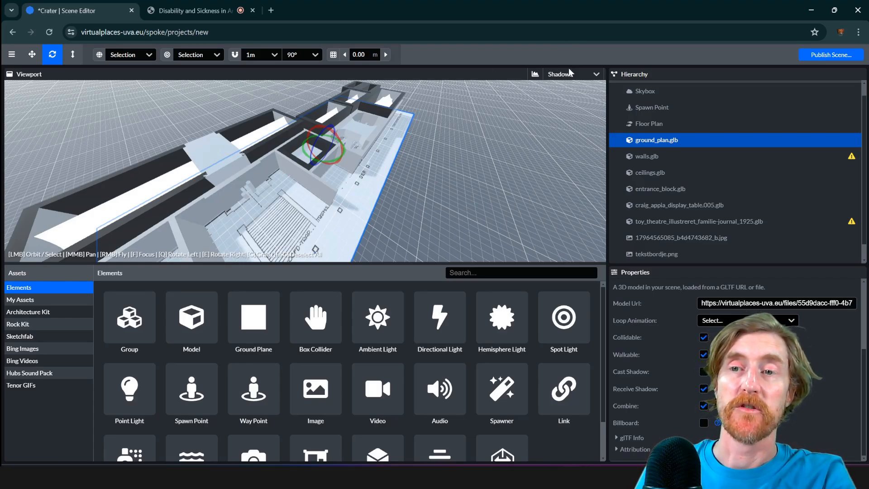
pyautogui.moveTo(309, 203); pyautogui.dragTo(262, 188)
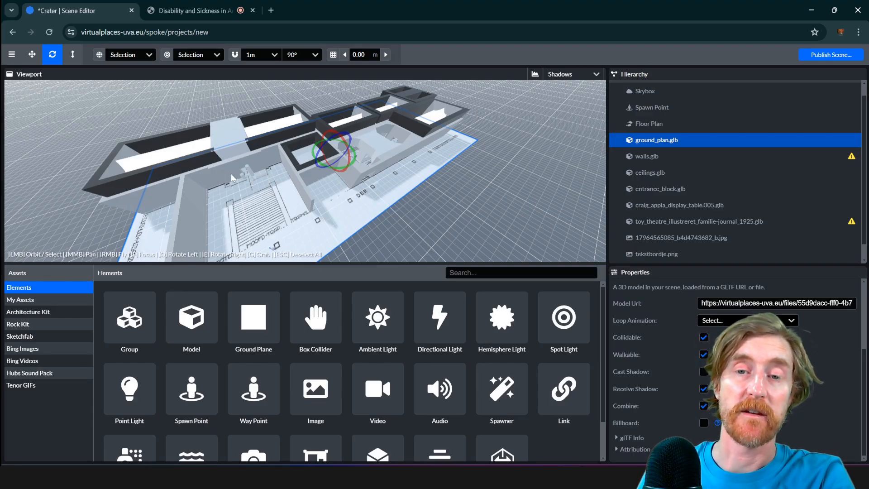
pyautogui.moveTo(219, 186); pyautogui.dragTo(294, 184)
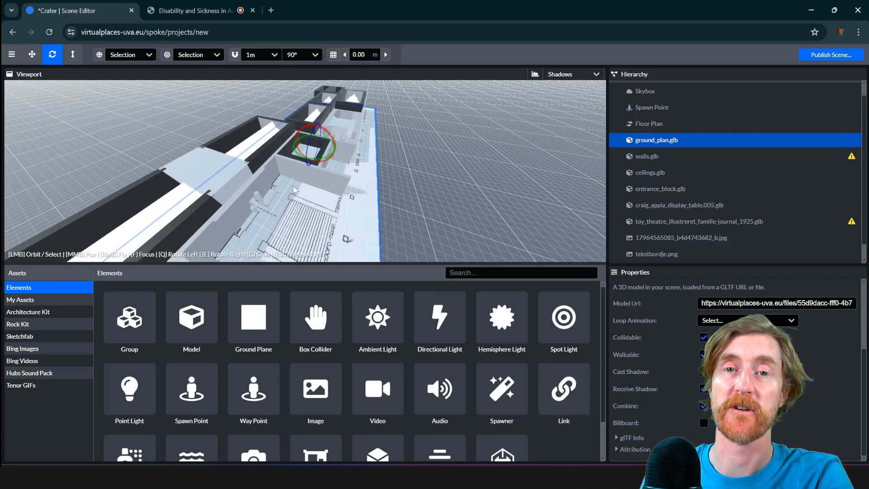
pyautogui.click(566, 74)
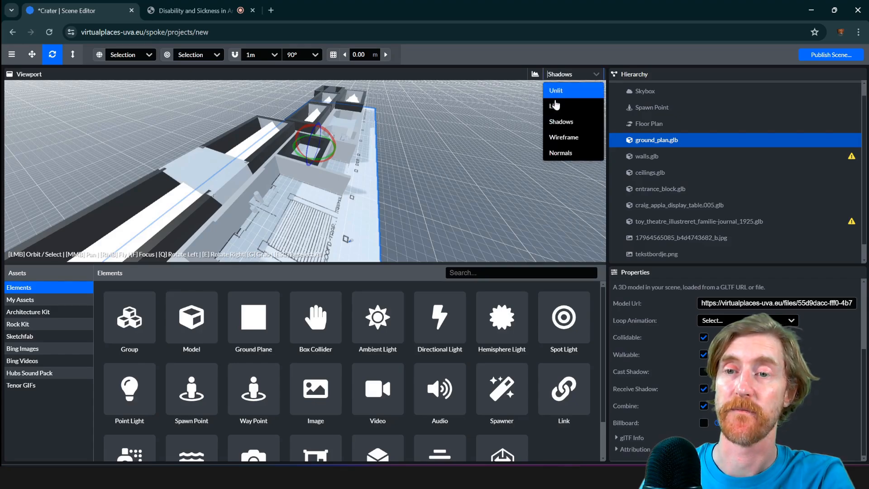
pyautogui.click(552, 88)
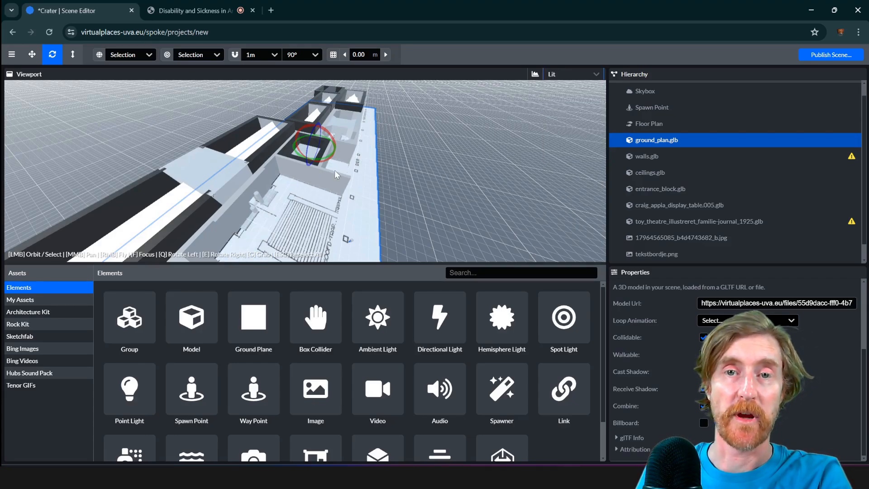
pyautogui.moveTo(316, 183); pyautogui.dragTo(279, 196)
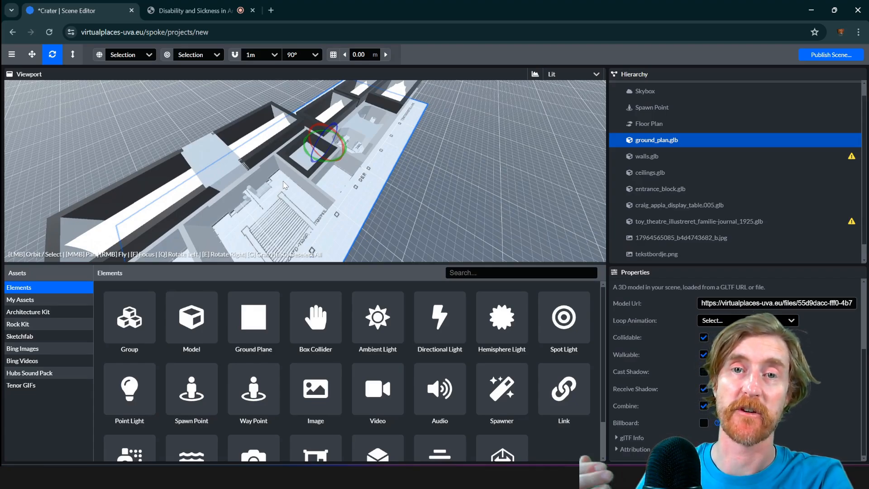
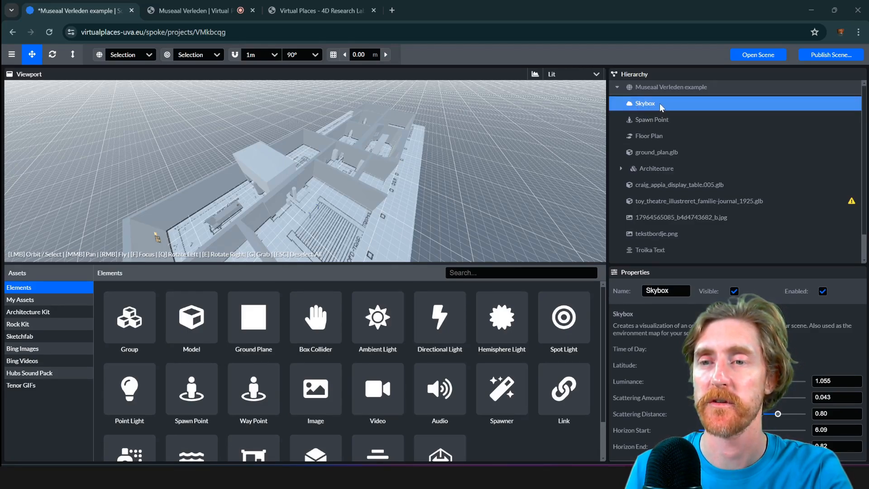
# Raise the skybox's luminance to 1.122, try a latitude of 90, and undo the latitude change
pyautogui.moveTo(377, 201); pyautogui.dragTo(322, 196)
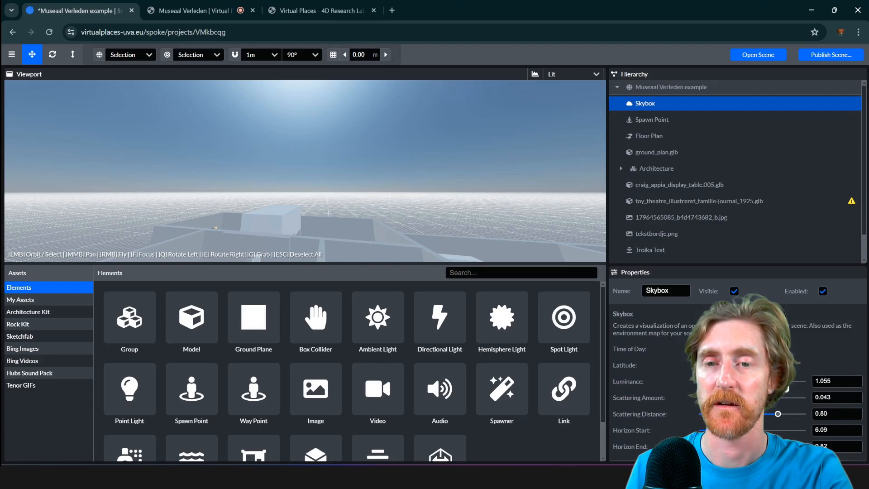
pyautogui.moveTo(787, 383)
pyautogui.mouseDown()
pyautogui.moveTo(763, 383)
pyautogui.moveTo(791, 387)
pyautogui.mouseUp()
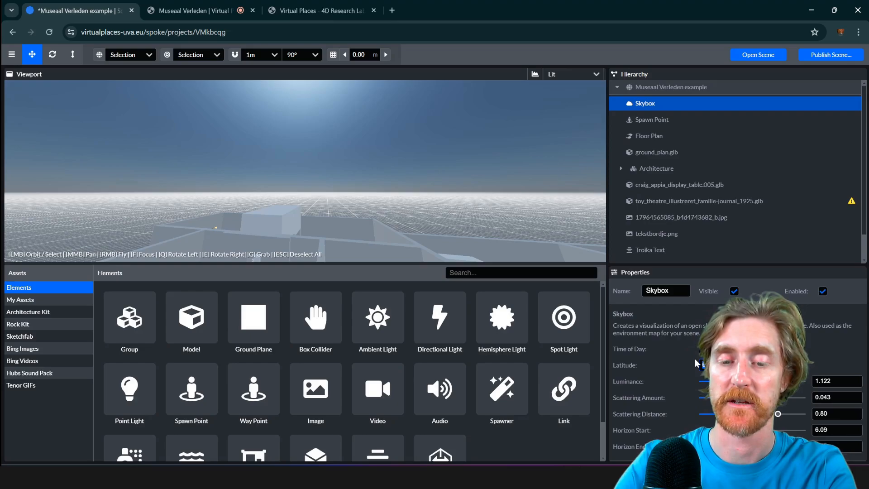
pyautogui.write('90')
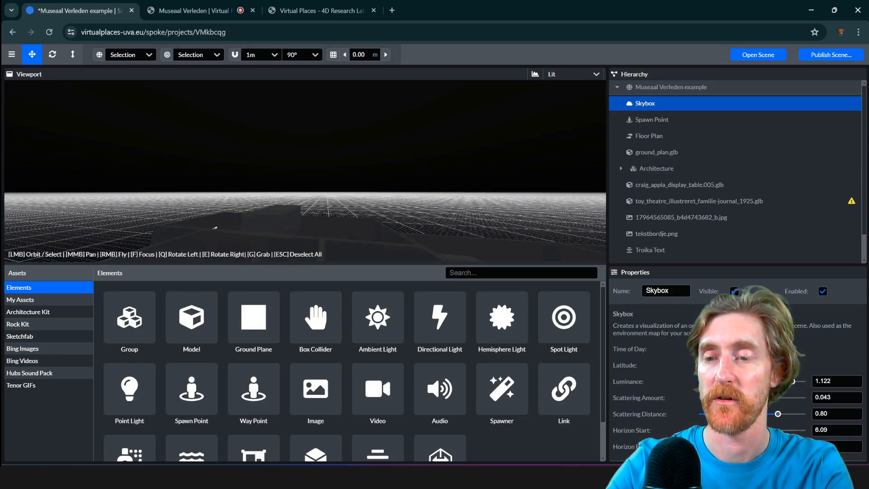
pyautogui.hotkey('ctrl', 'z')
# Try the skybox's time of day at 0, set it to 6, and examine the lighting
pyautogui.write('0')
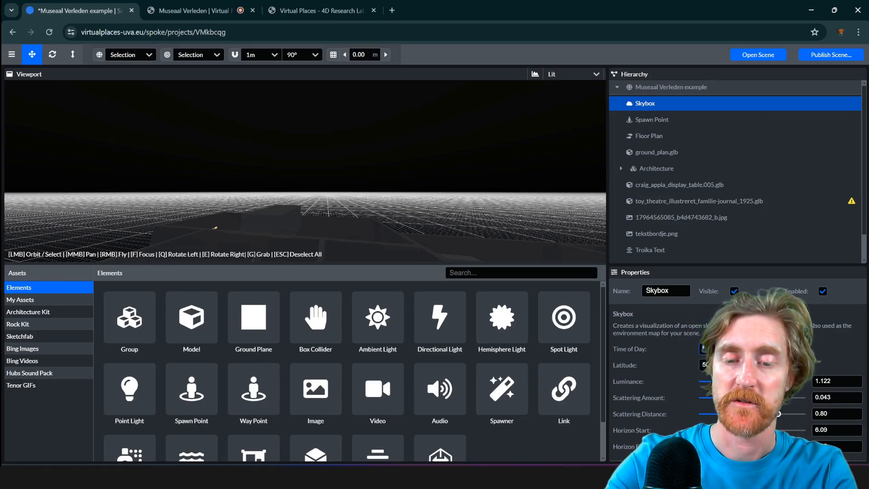
pyautogui.write('6')
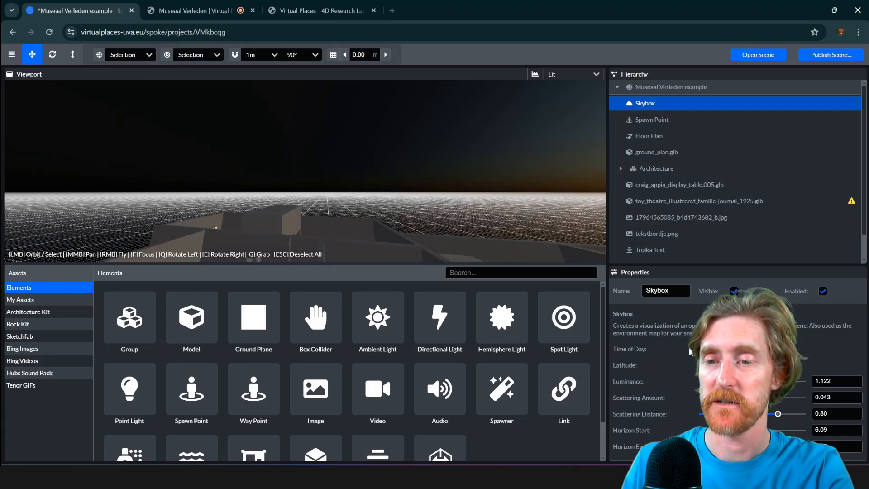
pyautogui.moveTo(442, 183); pyautogui.dragTo(469, 189)
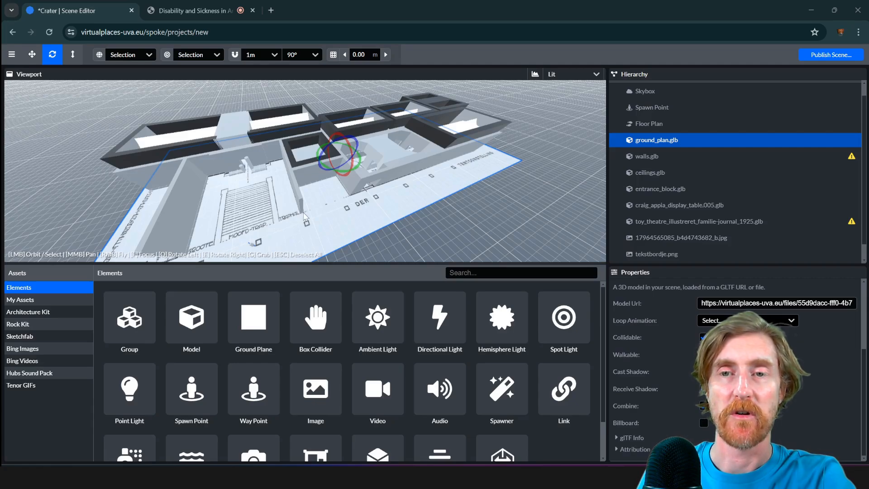
# Add a group below ground_plan.glb in the hierarchy and put walls.glb, ceilings.glb and entrance_block.glb into it
pyautogui.moveTo(140, 337)
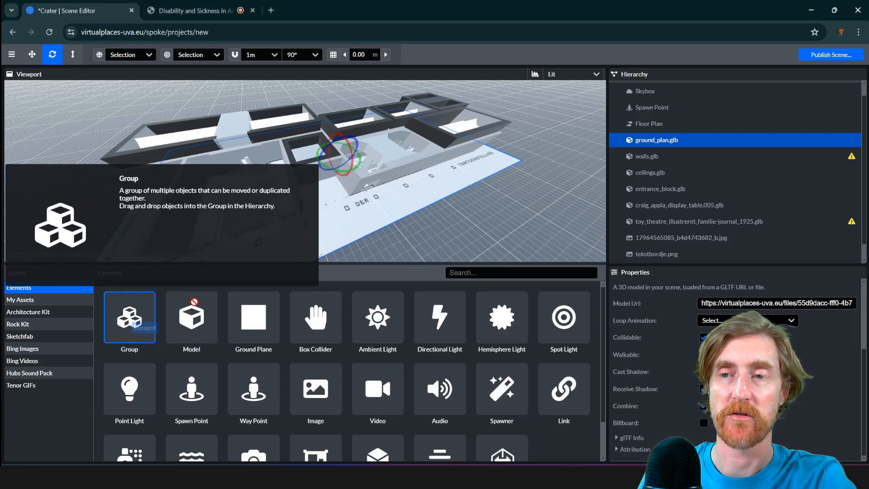
pyautogui.moveTo(134, 321); pyautogui.dragTo(651, 157)
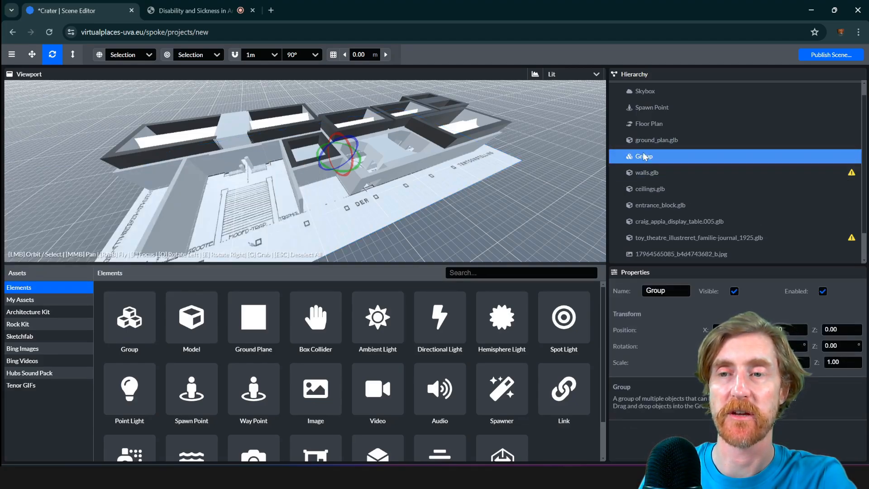
pyautogui.click(655, 174)
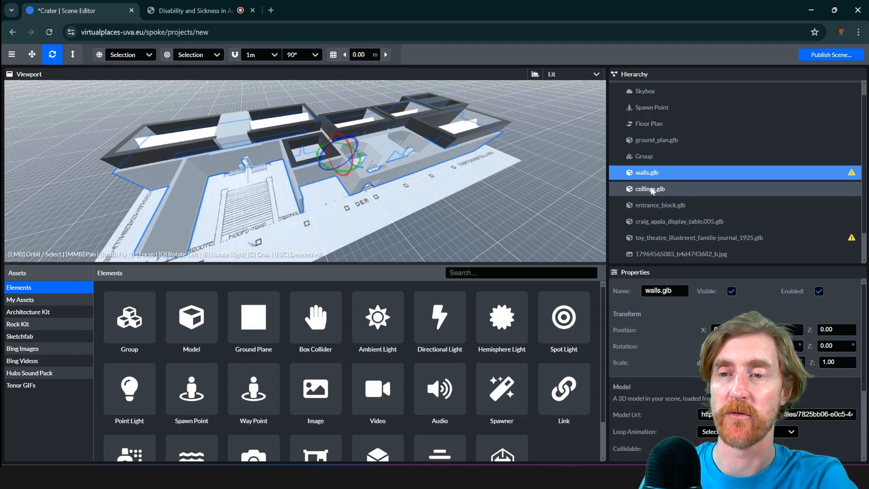
pyautogui.keyDown('shift'); pyautogui.click(652, 189); pyautogui.keyUp('shift')
pyautogui.keyDown('shift'); pyautogui.click(654, 204); pyautogui.keyUp('shift')
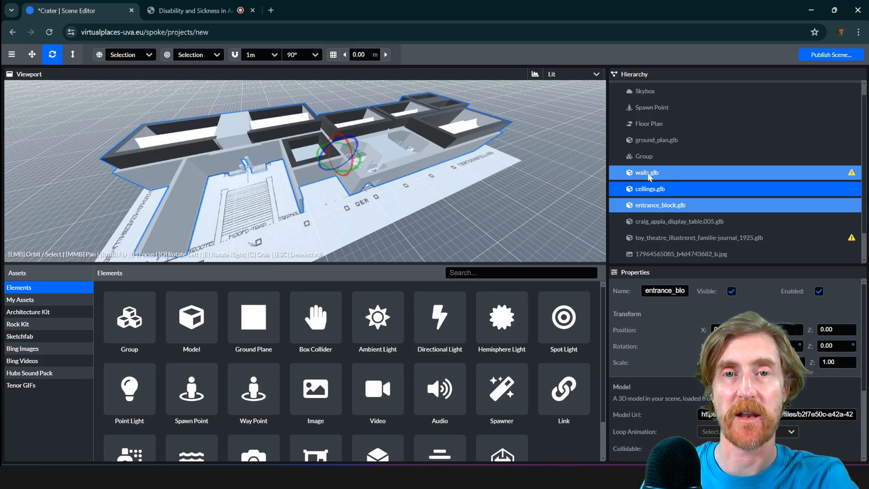
pyautogui.moveTo(642, 178); pyautogui.dragTo(652, 159)
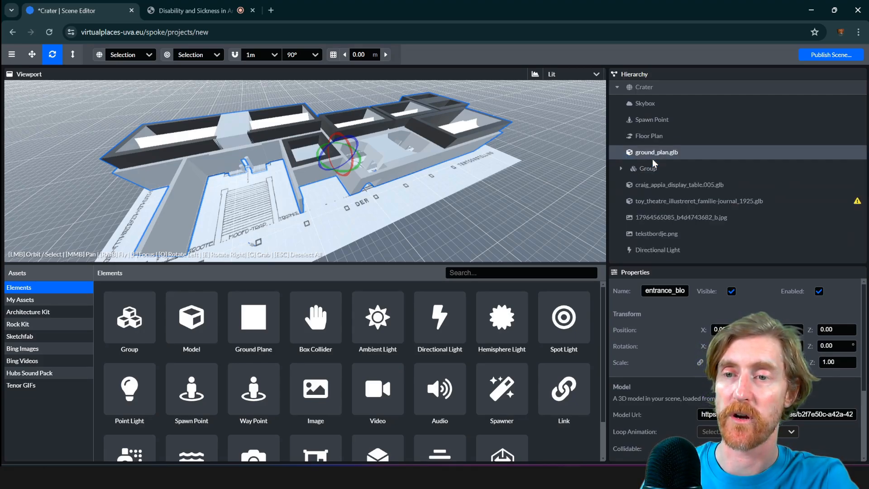
# Rename the new group as Architecture and check which models it contains
pyautogui.click(636, 168)
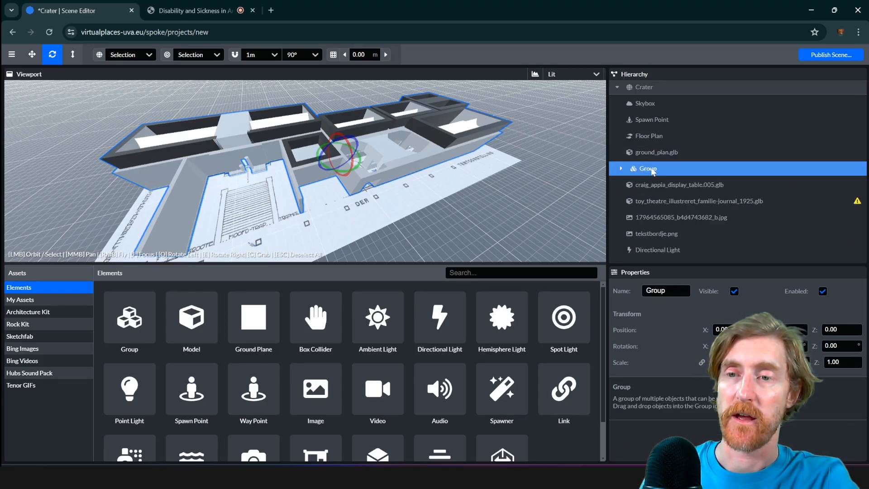
pyautogui.click(669, 290)
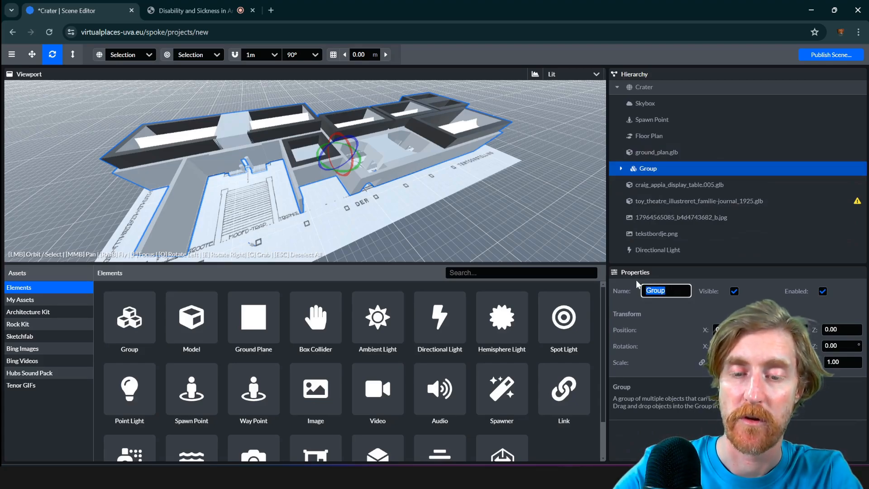
pyautogui.write('Architecture')
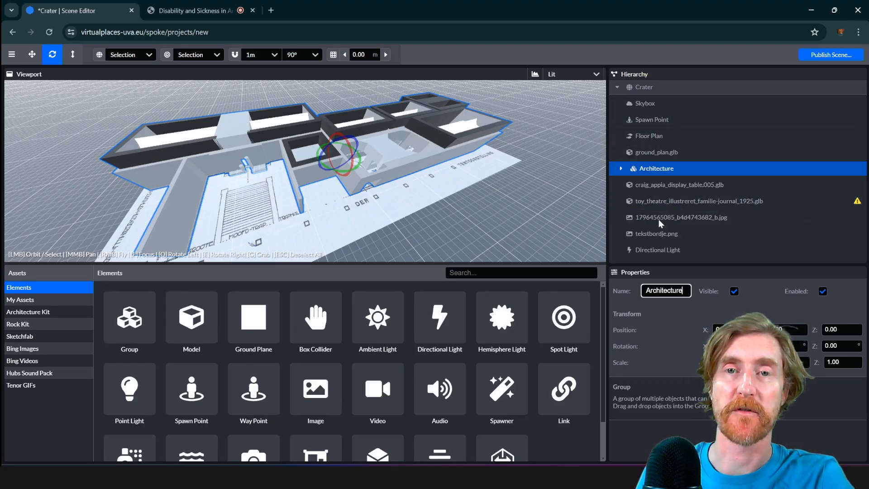
pyautogui.click(621, 169)
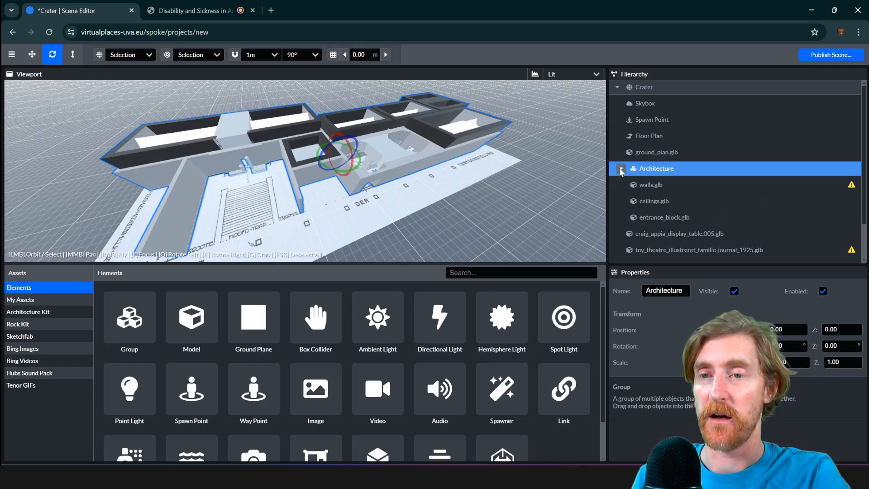
pyautogui.click(621, 169)
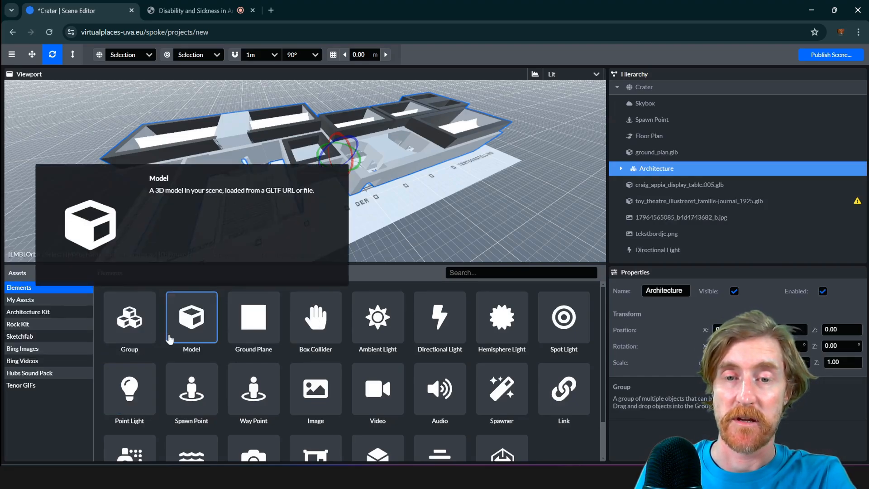
# Add a Troika Text element in front of the building and move it outward to a Z position of 15.243
pyautogui.scroll(-1, 591, 411)
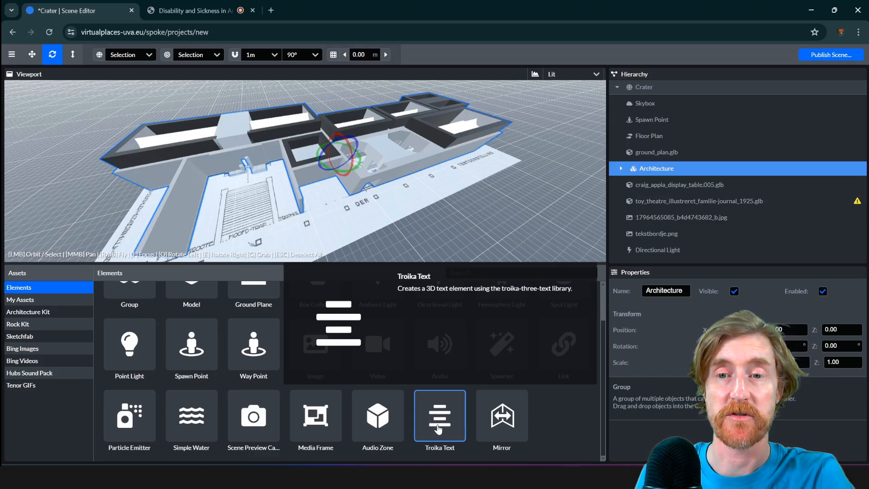
pyautogui.click(438, 428)
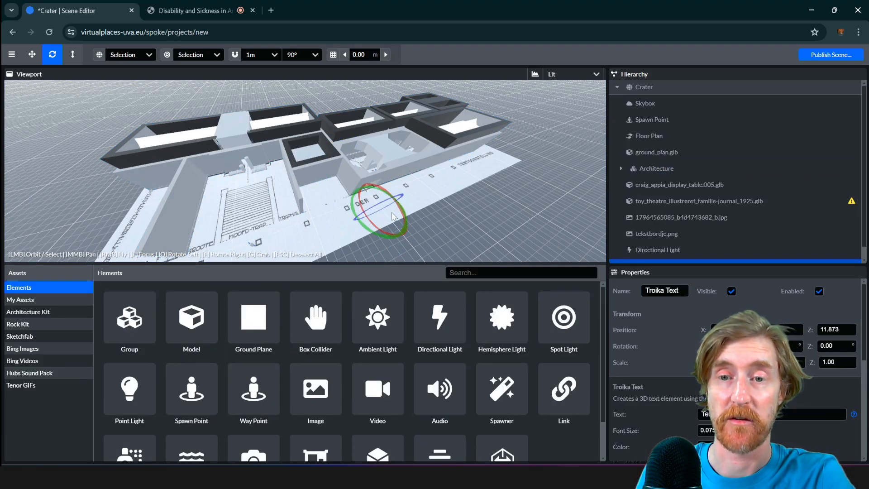
pyautogui.scroll(5, 393, 217)
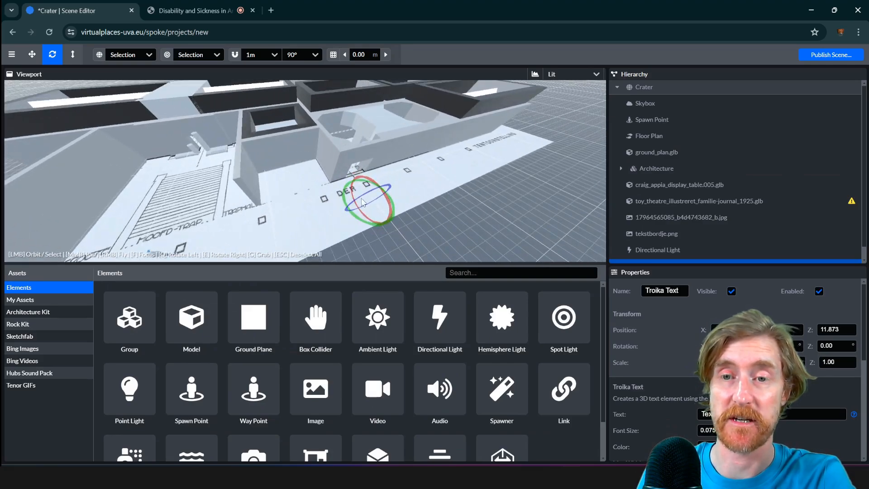
pyautogui.click(376, 208)
pyautogui.moveTo(382, 221); pyautogui.dragTo(420, 261)
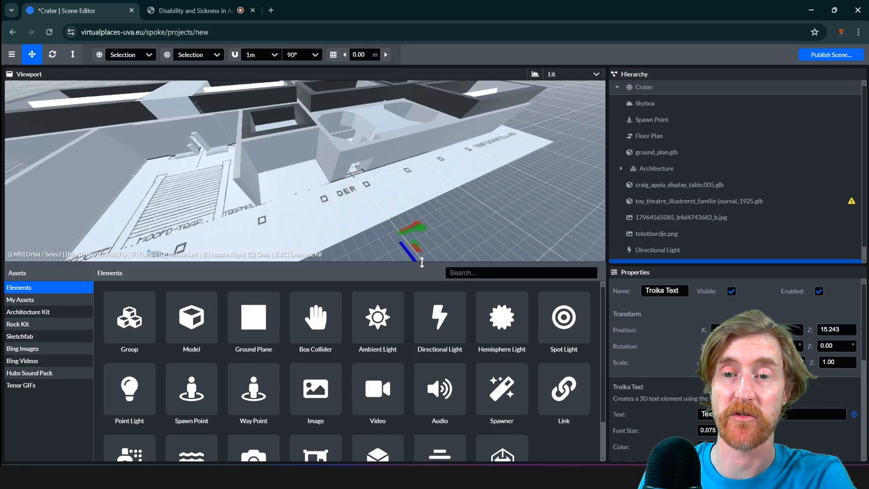
# Replace the Troika Text element's default text with a greeting starting with "Hello"
pyautogui.scroll(-3, 484, 234)
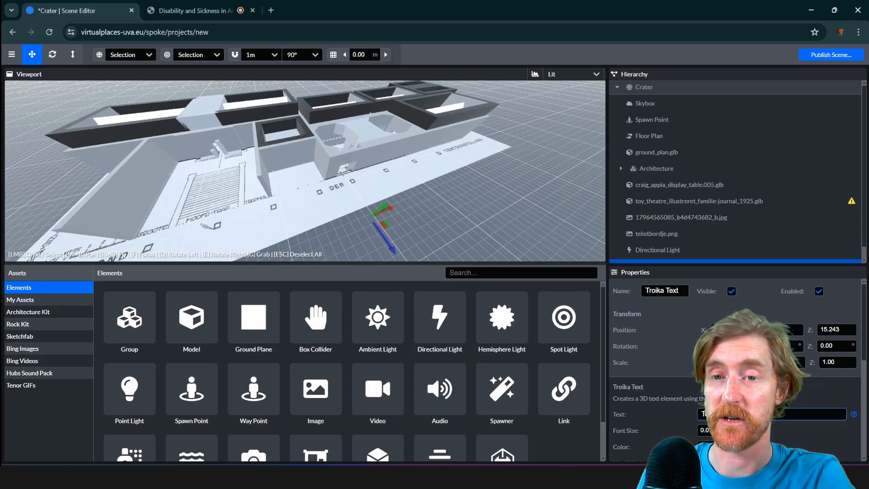
pyautogui.scroll(-3, 487, 239)
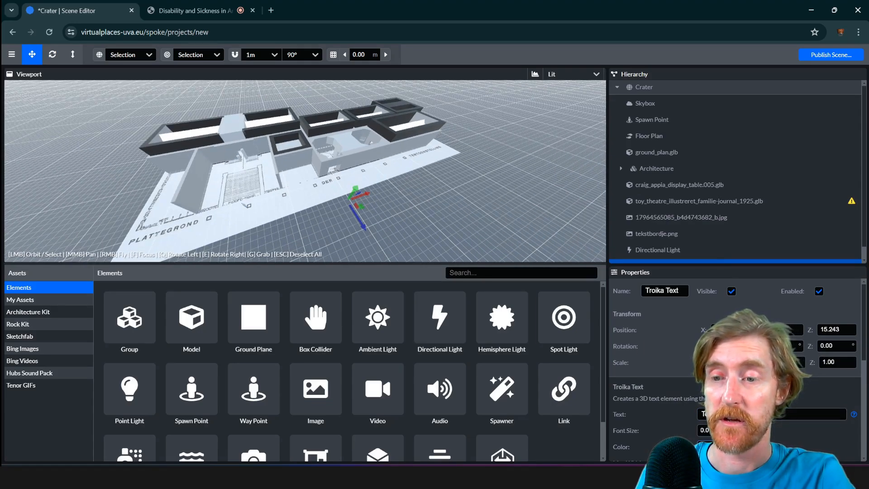
pyautogui.click(706, 447)
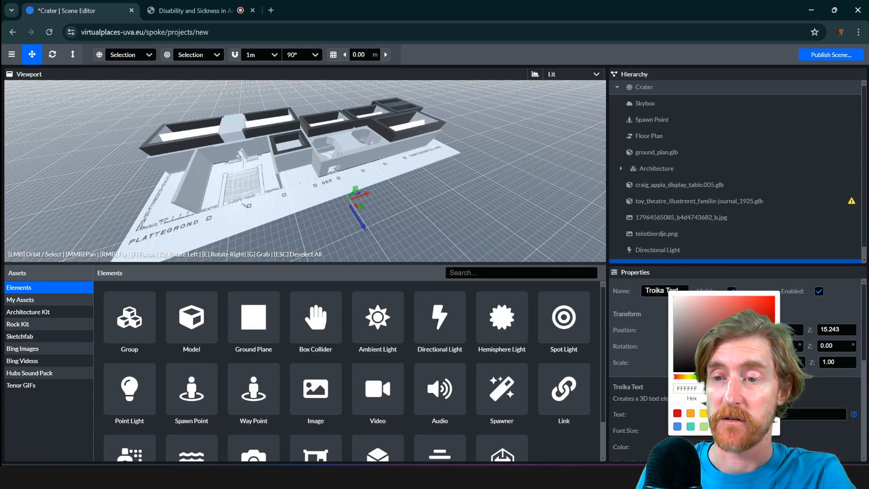
pyautogui.click(799, 415)
pyautogui.write('Hello')
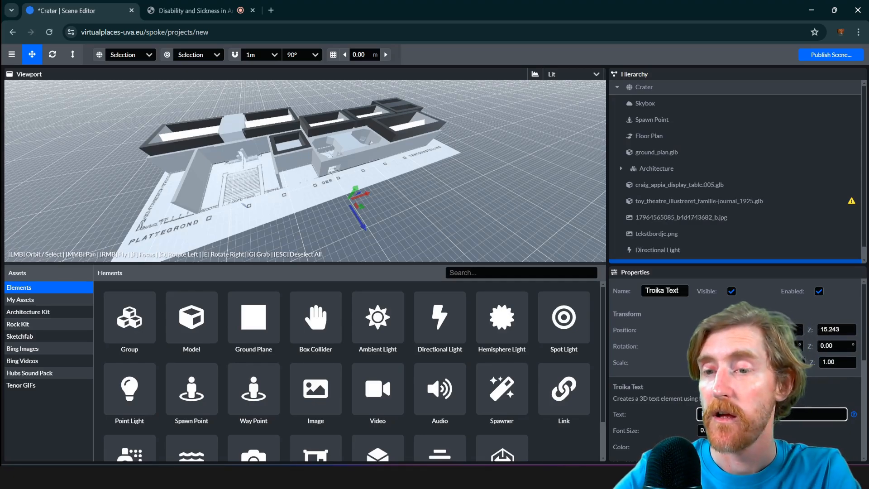
# Move the text back toward the building's entrance, to a Z position of 12.225, and view it from the front
pyautogui.scroll(3, 335, 199)
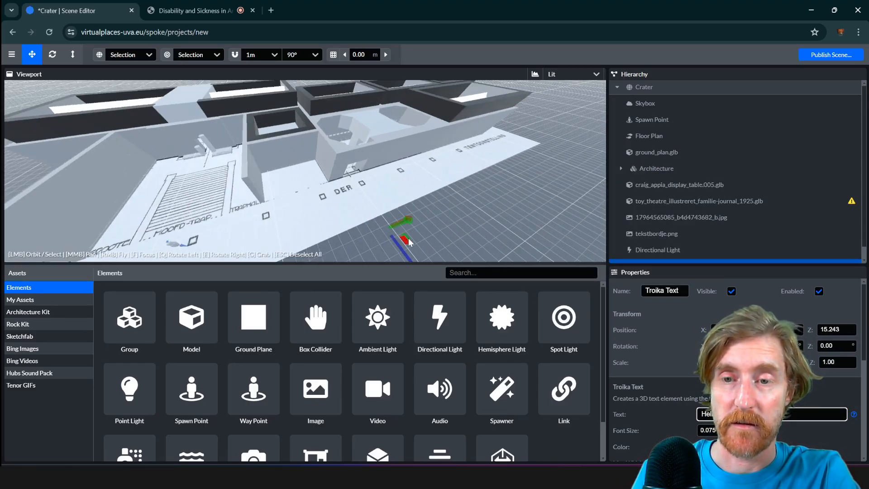
pyautogui.moveTo(409, 238); pyautogui.dragTo(375, 199)
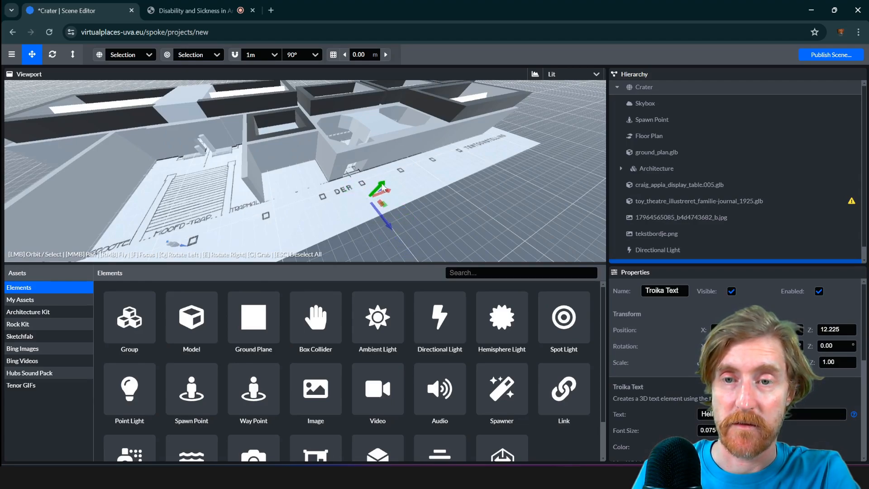
pyautogui.scroll(3, 398, 203)
pyautogui.moveTo(308, 199); pyautogui.dragTo(289, 176)
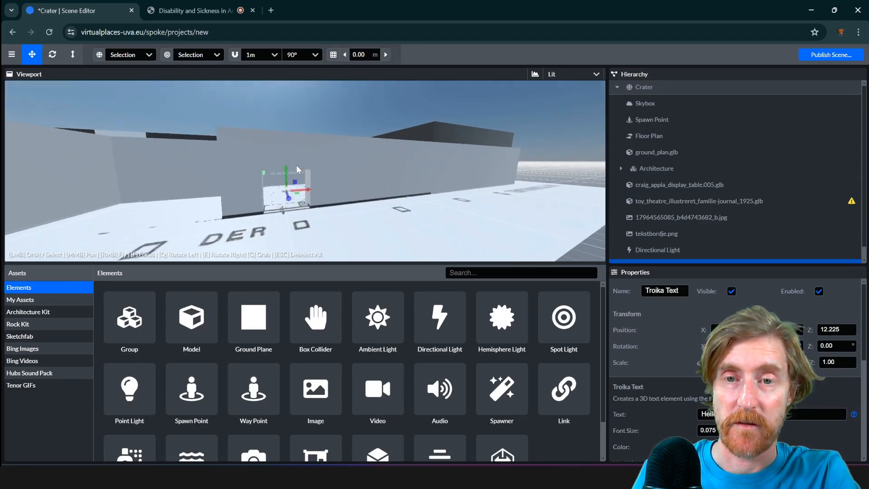
pyautogui.scroll(5, 284, 207)
pyautogui.moveTo(283, 207); pyautogui.dragTo(318, 207)
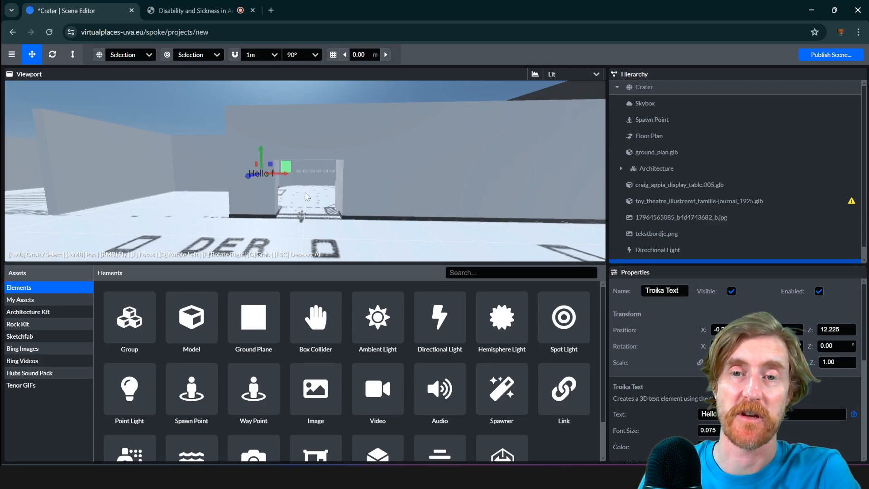
pyautogui.moveTo(307, 200); pyautogui.dragTo(300, 207)
# Complete the text as "Hello visitors, welcome to my exhibition" and place it on the wall above the entrance
pyautogui.click(751, 414)
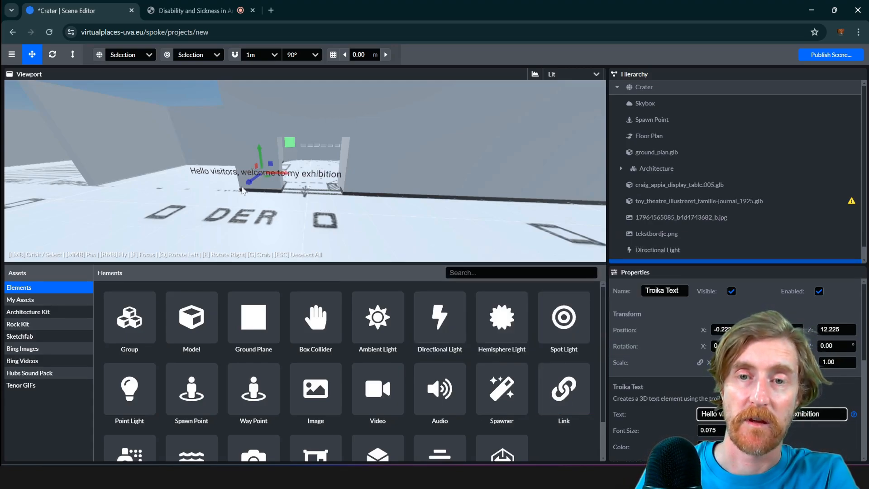
pyautogui.moveTo(249, 186); pyautogui.dragTo(277, 164)
pyautogui.moveTo(287, 150); pyautogui.dragTo(318, 140)
pyautogui.scroll(-1, 323, 119)
pyautogui.scroll(2, 322, 122)
pyautogui.scroll(1, 322, 120)
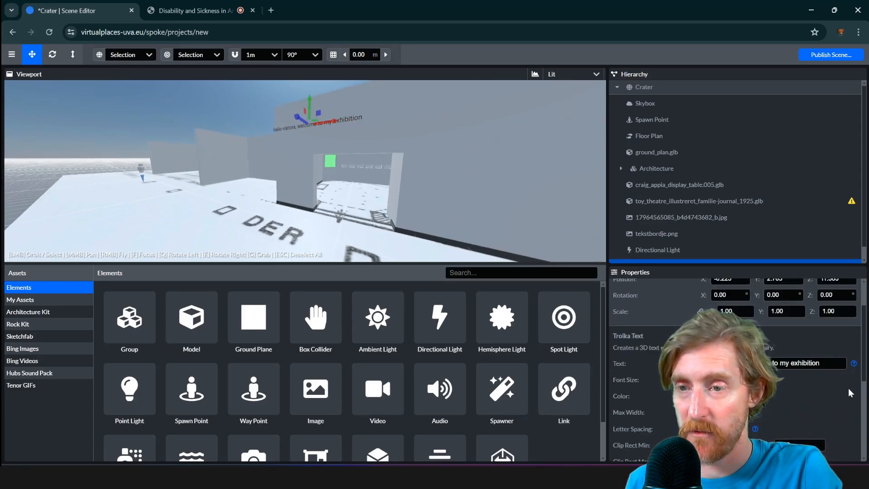
# Review the Troika Text's formatting options, such as line height, alignment, anchors and stroke, and view the text above the entrance
pyautogui.scroll(-5, 847, 387)
pyautogui.scroll(-1, 735, 367)
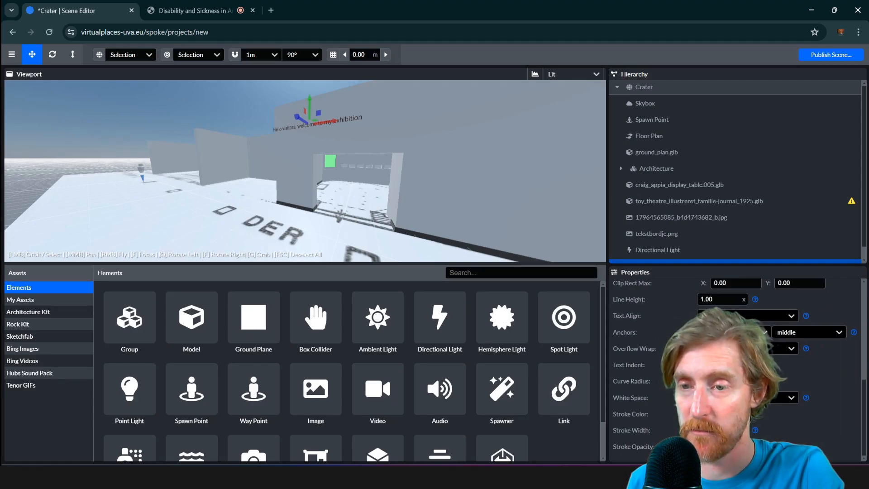
pyautogui.scroll(3, 735, 367)
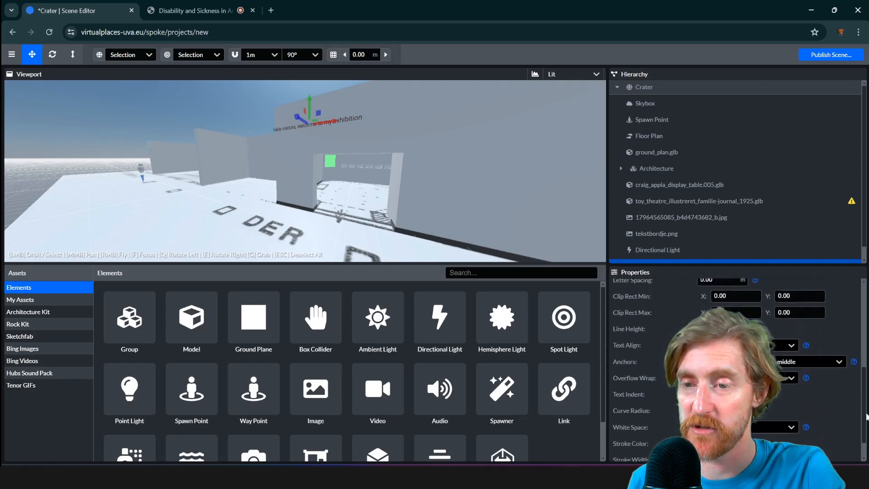
pyautogui.scroll(5, 735, 366)
pyautogui.moveTo(864, 359); pyautogui.dragTo(862, 456)
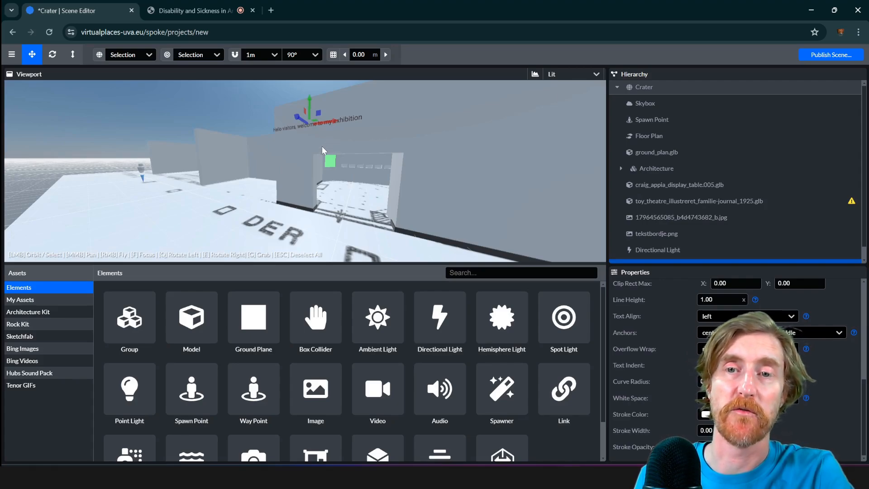
pyautogui.moveTo(305, 141)
pyautogui.mouseDown()
pyautogui.moveTo(337, 144)
pyautogui.moveTo(307, 119)
pyautogui.moveTo(317, 129)
pyautogui.mouseUp()
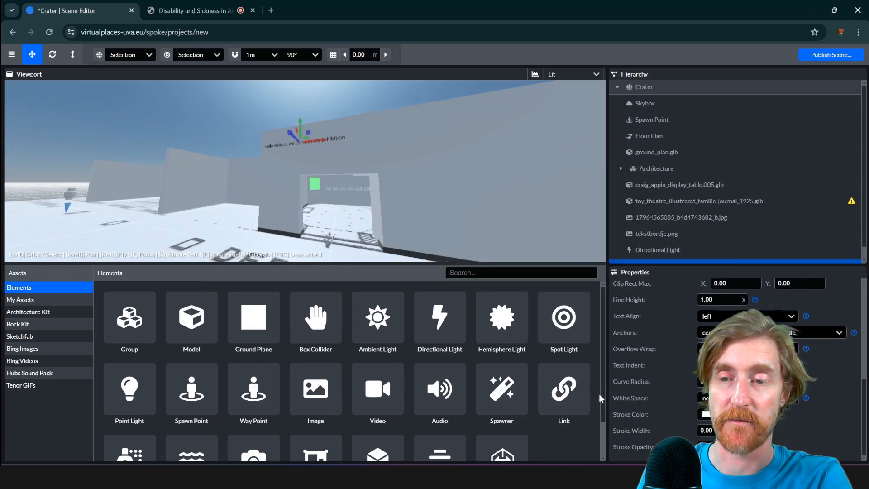
pyautogui.scroll(-1, 602, 393)
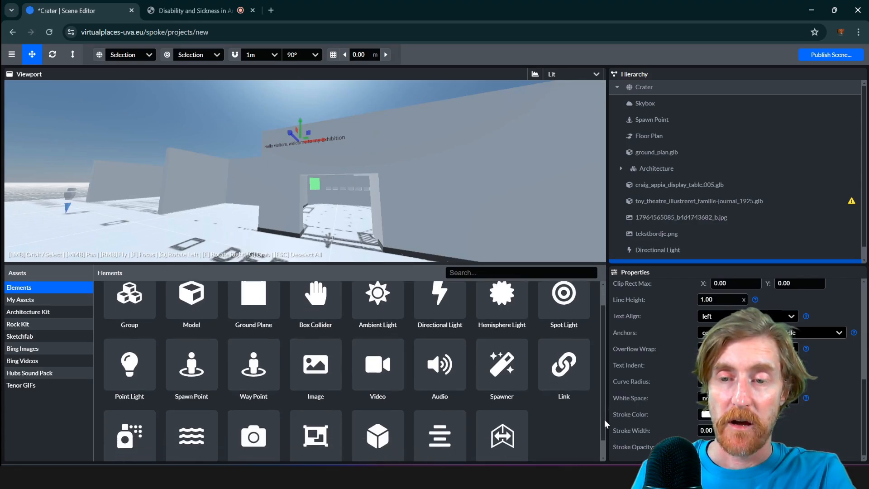
pyautogui.scroll(-1, 604, 430)
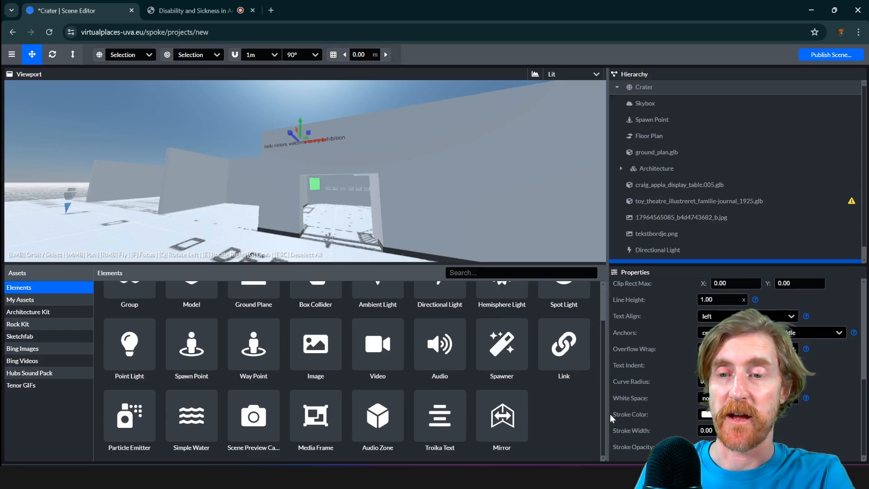
pyautogui.scroll(1, 601, 406)
pyautogui.scroll(1, 600, 397)
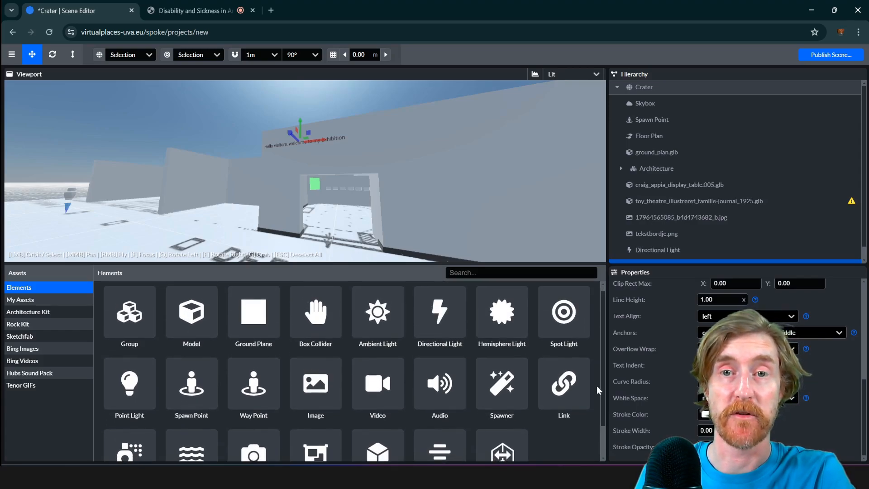
pyautogui.scroll(-1, 596, 389)
pyautogui.scroll(-2, 595, 401)
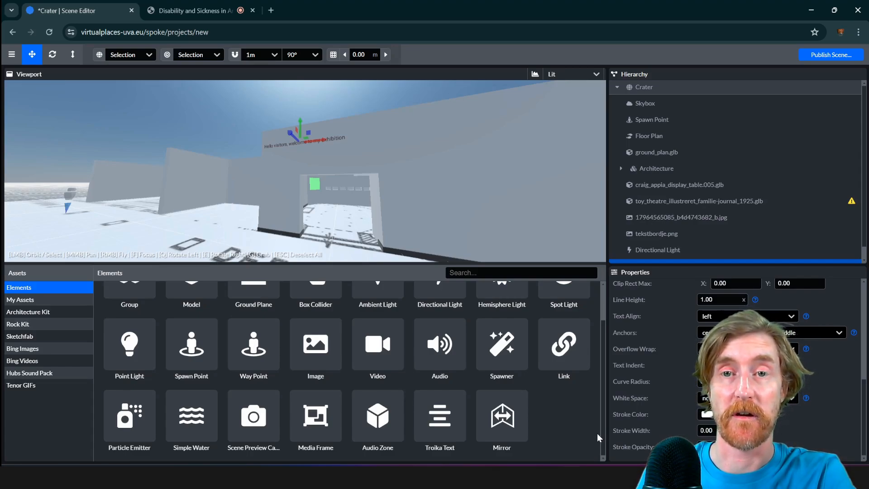
pyautogui.moveTo(198, 358)
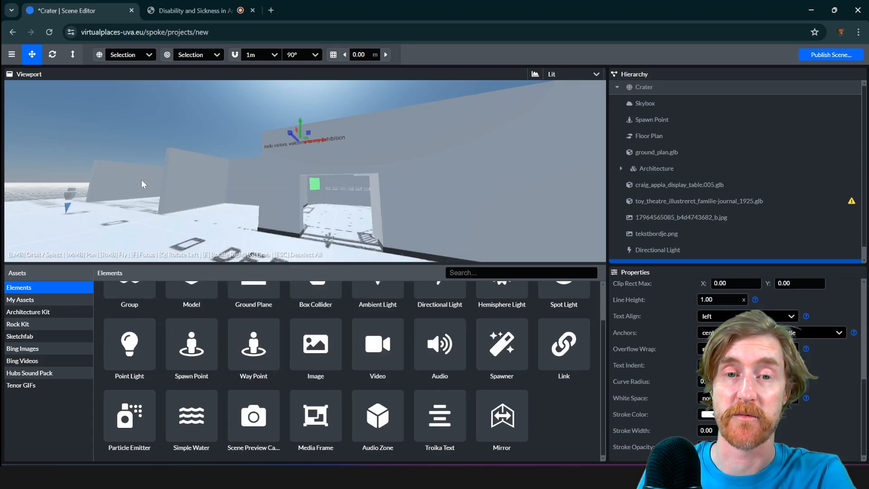
# Locate the existing spawn point outside the building and add a second Spawn Point element on the floor beside it
pyautogui.moveTo(141, 180); pyautogui.dragTo(167, 202)
pyautogui.scroll(-5, 168, 204)
pyautogui.moveTo(57, 211); pyautogui.dragTo(82, 208, button='middle')
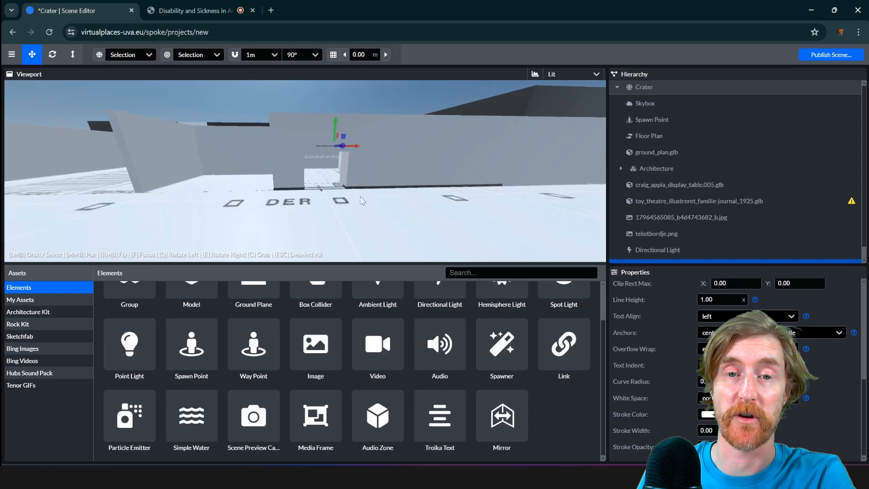
pyautogui.scroll(-5, 81, 207)
pyautogui.click(119, 185)
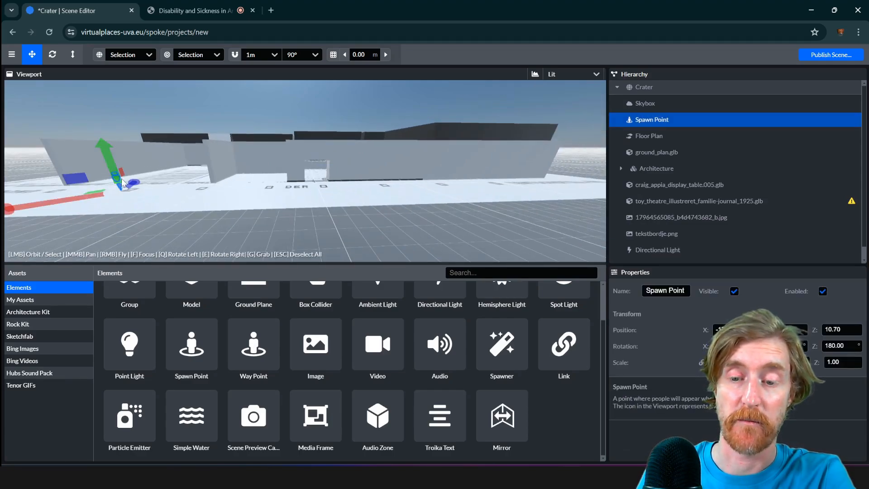
pyautogui.press('f')
pyautogui.moveTo(226, 194); pyautogui.dragTo(273, 260)
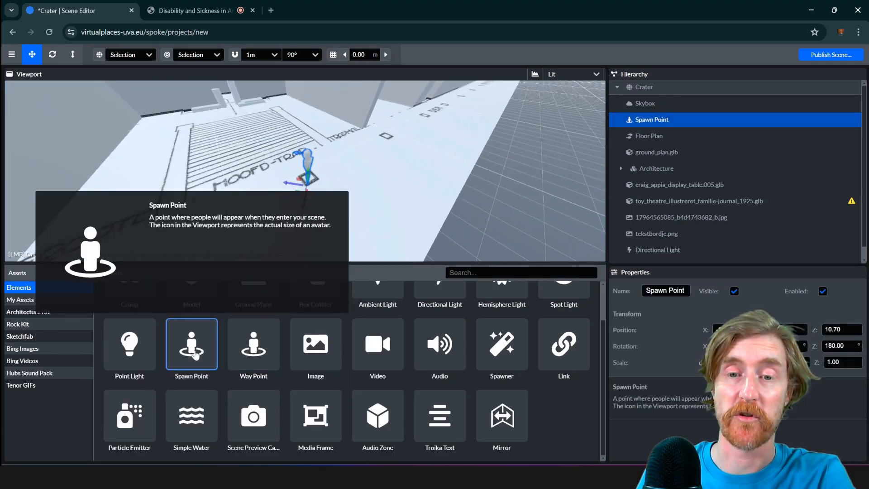
pyautogui.moveTo(193, 354); pyautogui.dragTo(330, 161)
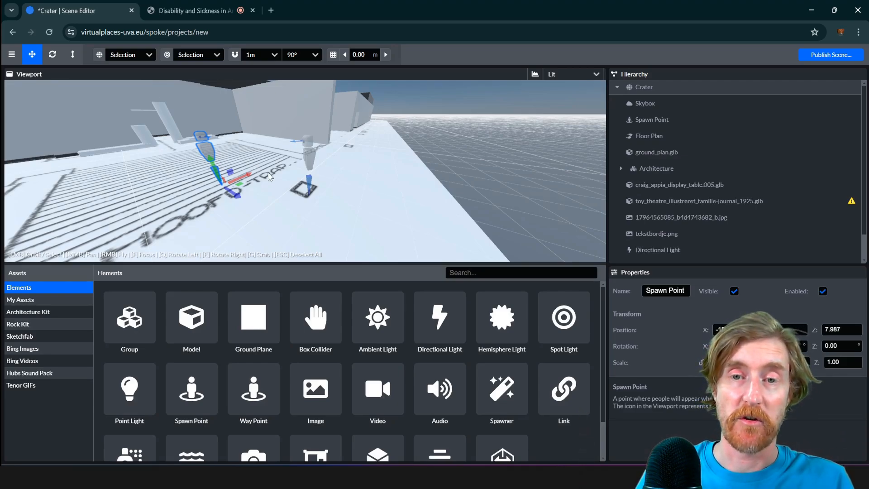
# Move the added spawn point across the staircase drawing to its far end, to a Z position of about 2.065
pyautogui.moveTo(267, 174); pyautogui.dragTo(264, 180)
pyautogui.scroll(-4, 264, 177)
pyautogui.moveTo(265, 176); pyautogui.dragTo(286, 210, button='middle')
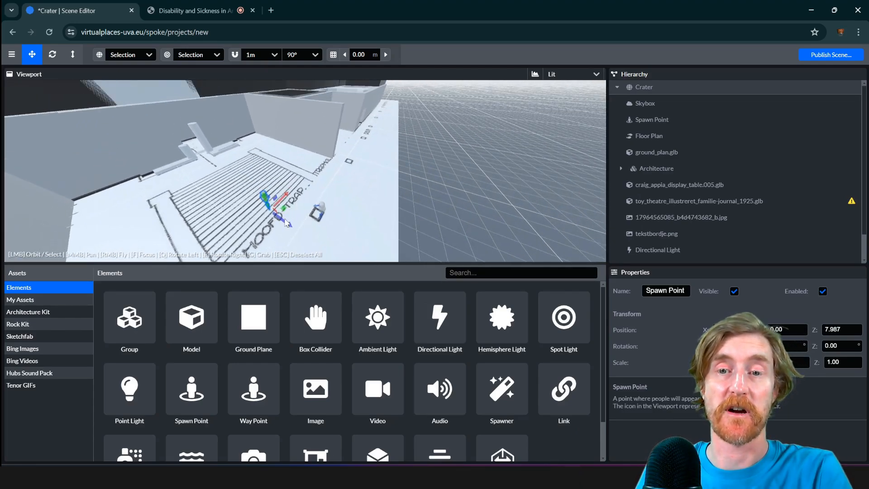
pyautogui.moveTo(286, 223); pyautogui.dragTo(235, 183)
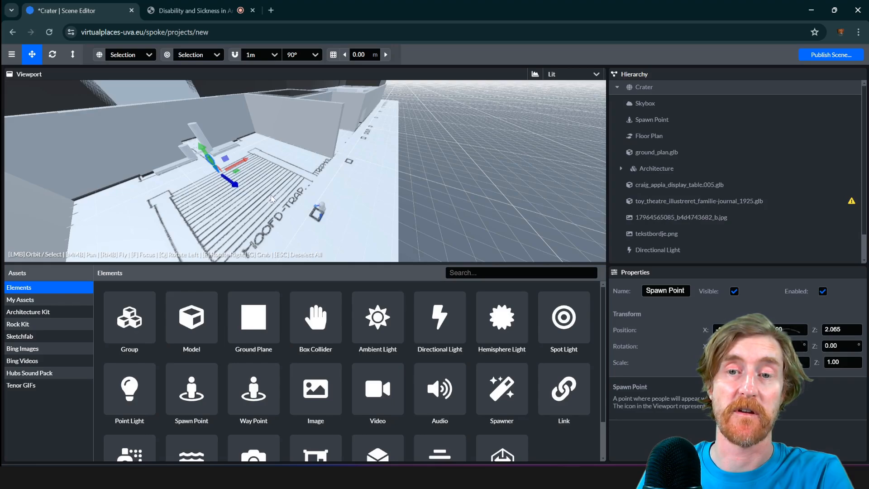
# Move the original spawn point next to the added one, to a Z position of about 2.142
pyautogui.click(316, 212)
pyautogui.moveTo(314, 234); pyautogui.dragTo(229, 163)
pyautogui.scroll(2, 225, 162)
pyautogui.scroll(3, 225, 162)
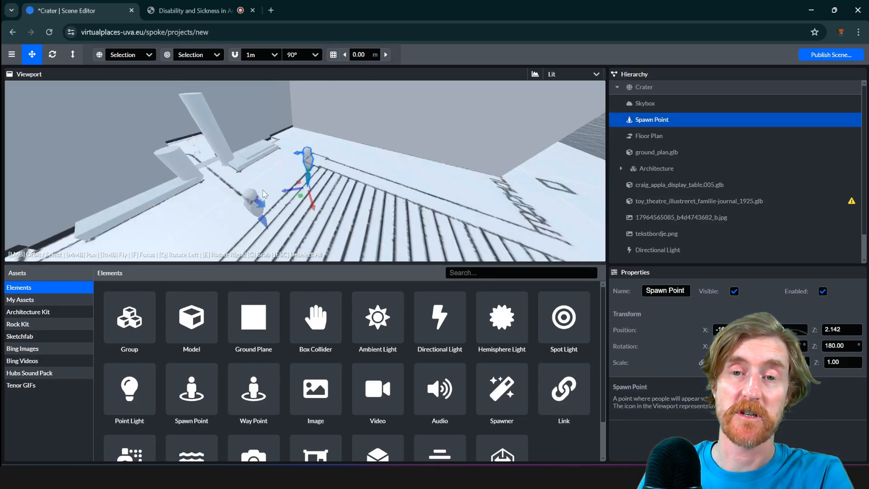
# Rotate the original spawn point around its vertical axis to change the direction in which visitors start
pyautogui.moveTo(319, 212); pyautogui.dragTo(263, 213)
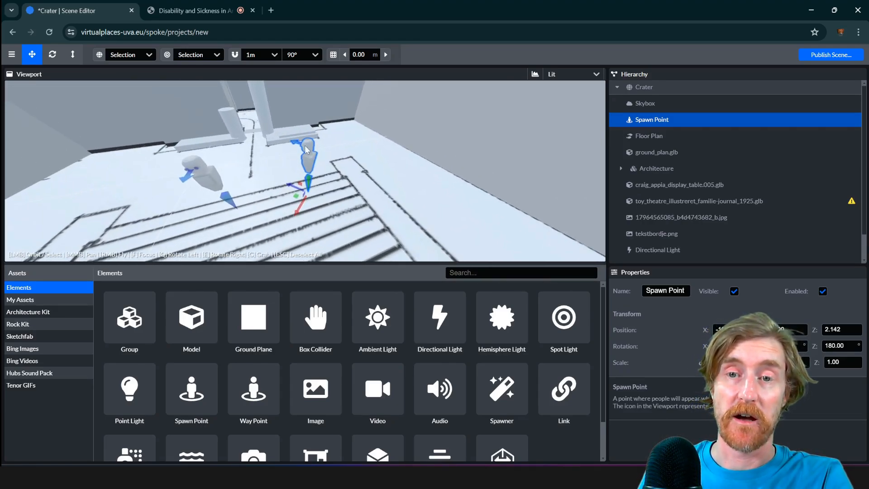
pyautogui.scroll(2, 303, 145)
pyautogui.moveTo(283, 158); pyautogui.dragTo(307, 152)
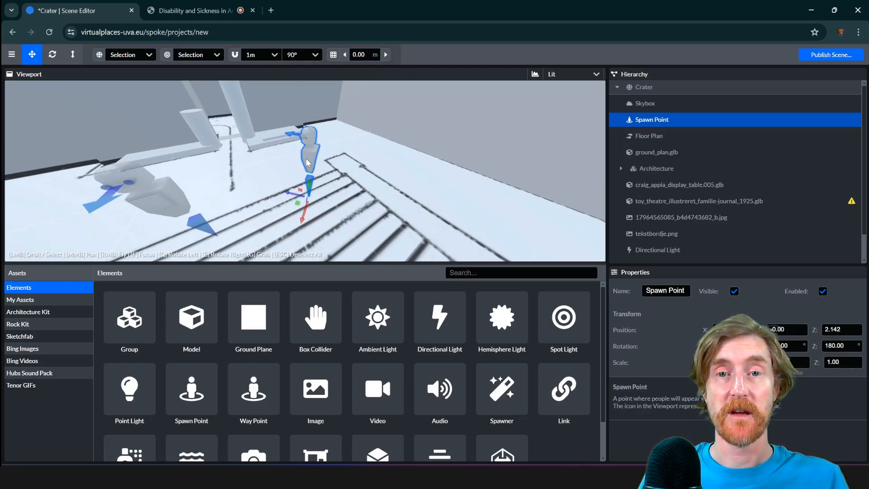
pyautogui.moveTo(309, 166); pyautogui.dragTo(101, 64)
pyautogui.click(52, 54)
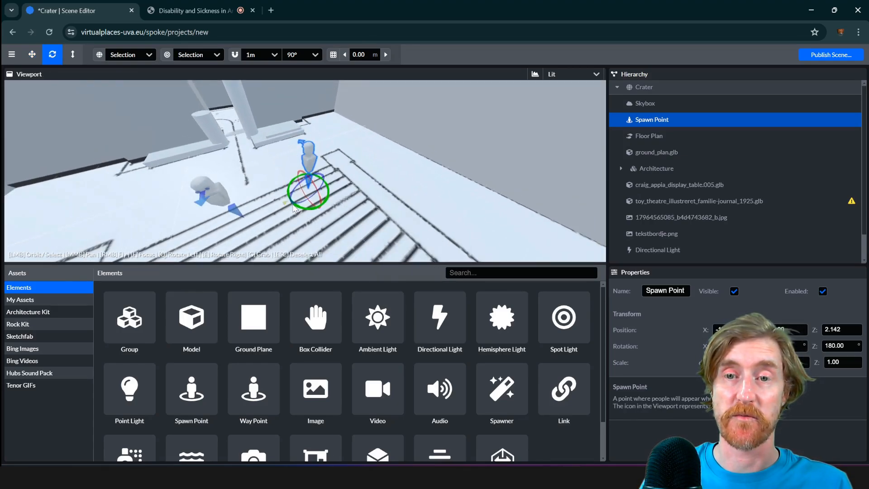
pyautogui.moveTo(362, 202); pyautogui.dragTo(336, 161)
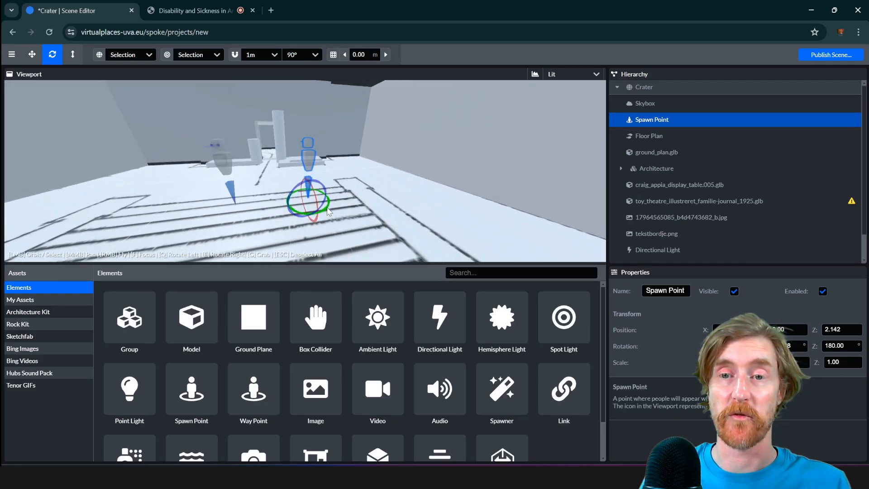
pyautogui.moveTo(328, 209); pyautogui.dragTo(315, 213)
# Rotate the added spawn point around its vertical axis so that it faces a different direction
pyautogui.click(233, 156)
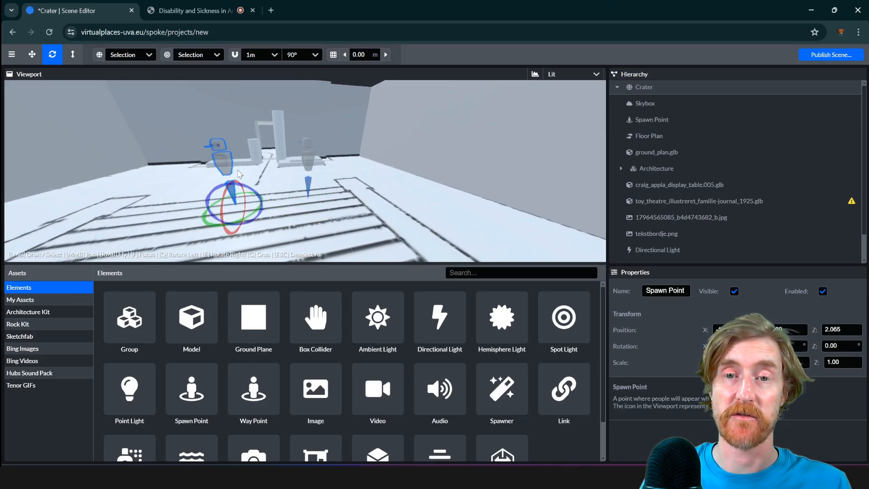
pyautogui.moveTo(240, 221); pyautogui.dragTo(274, 208)
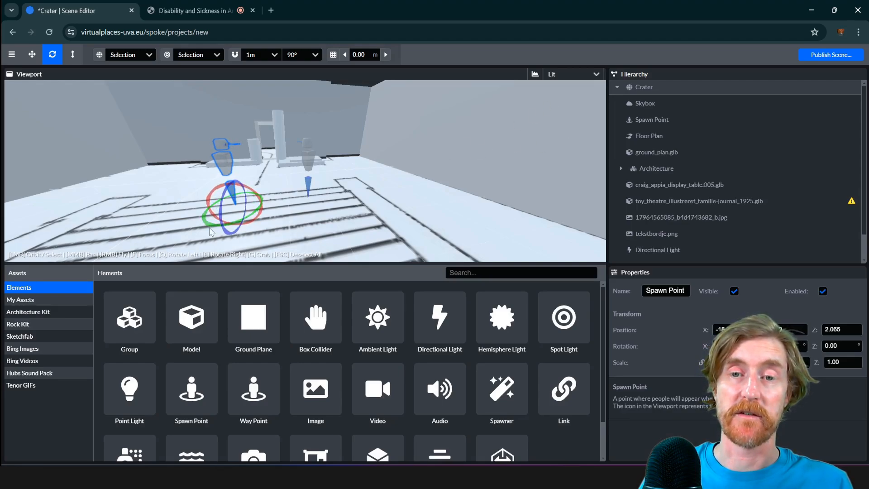
pyautogui.moveTo(210, 225); pyautogui.dragTo(248, 219)
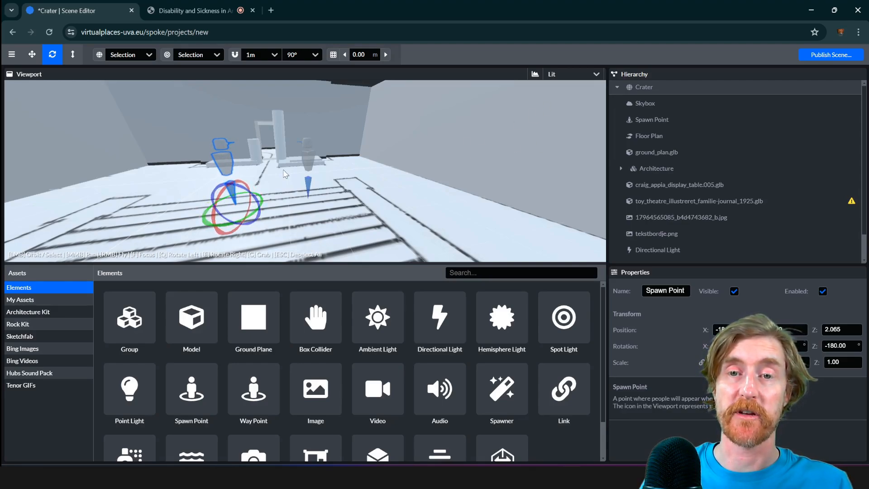
pyautogui.moveTo(286, 173); pyautogui.dragTo(319, 199)
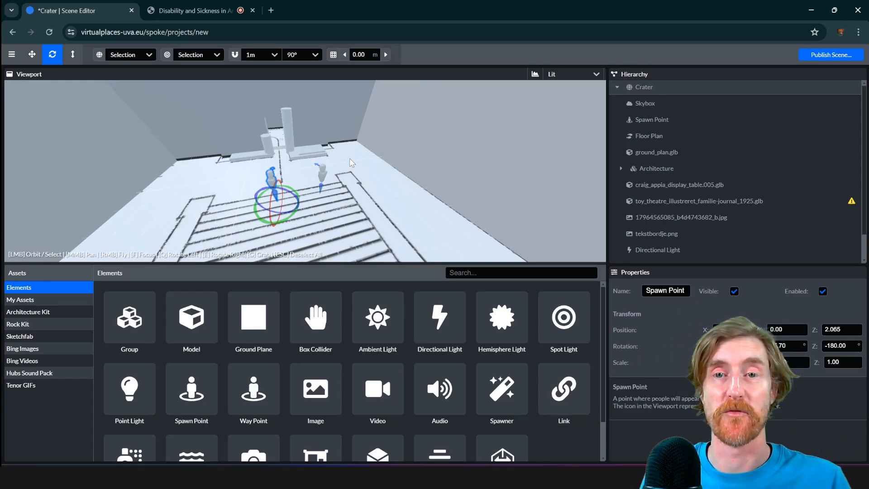
# Compare the Floor Plan element's walkable-area settings with the ground_plan.glb model in an overview of the building
pyautogui.moveTo(254, 119); pyautogui.dragTo(354, 190)
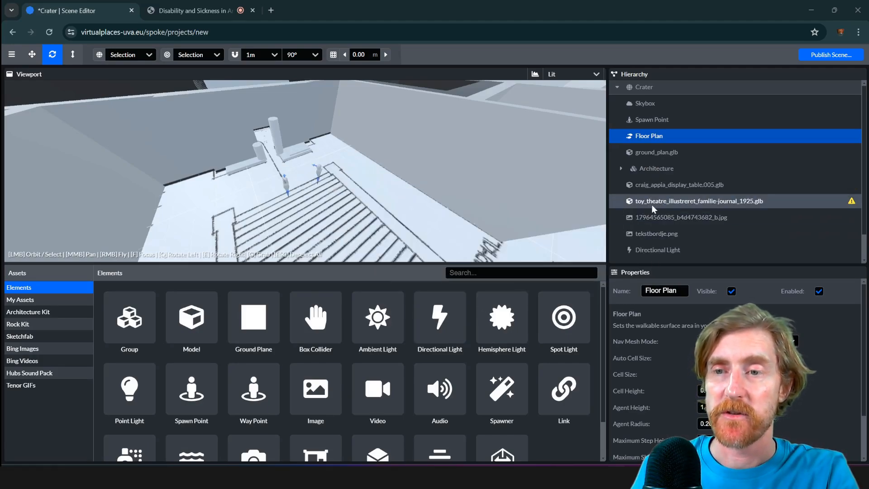
pyautogui.click(650, 150)
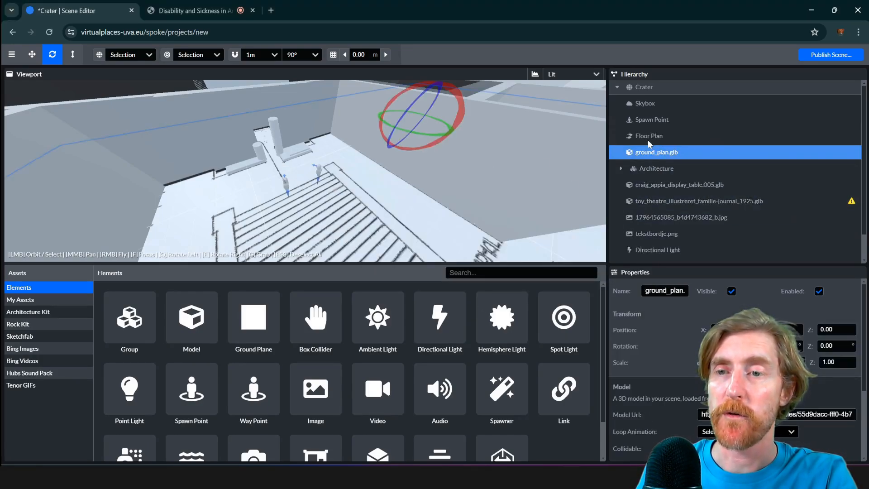
pyautogui.click(664, 137)
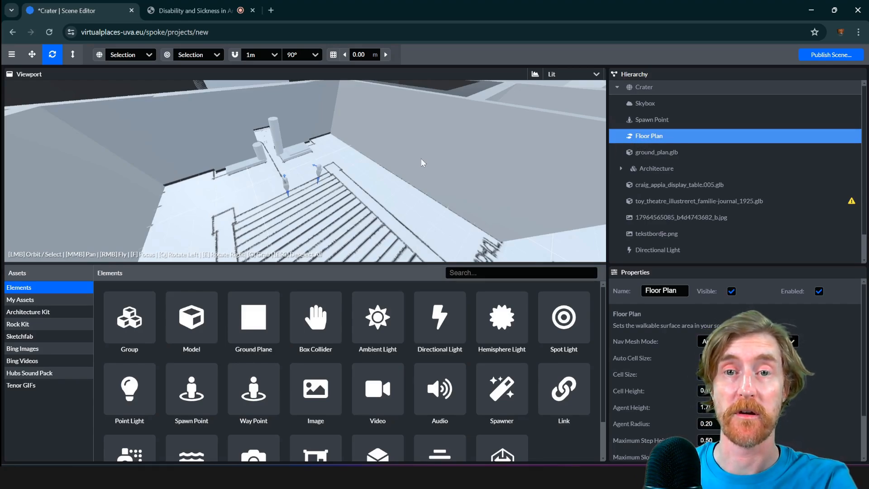
pyautogui.scroll(-8, 367, 157)
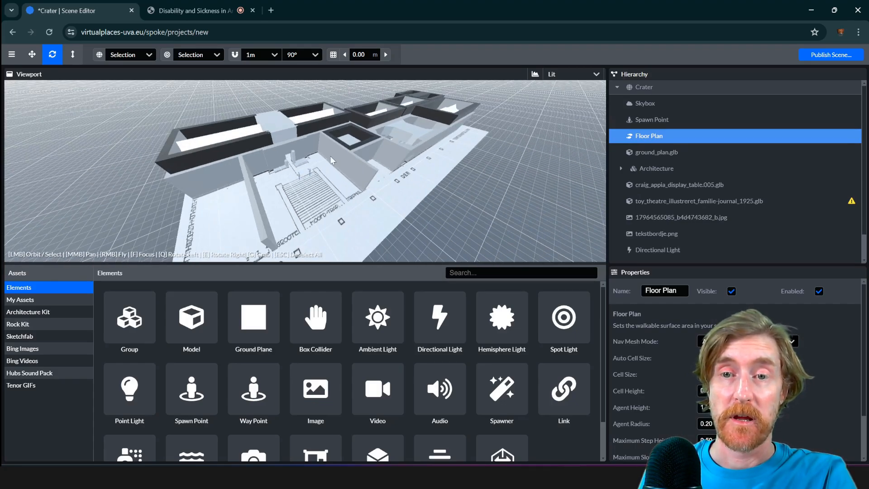
pyautogui.moveTo(331, 157)
pyautogui.mouseDown()
pyautogui.moveTo(401, 161)
pyautogui.moveTo(343, 170)
pyautogui.moveTo(354, 161)
pyautogui.moveTo(322, 164)
pyautogui.mouseUp()
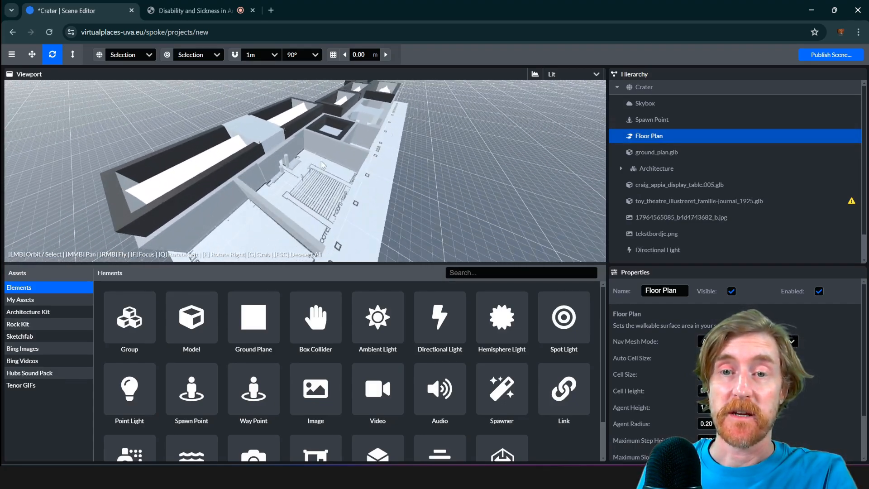
pyautogui.scroll(3, 313, 176)
pyautogui.click(337, 191)
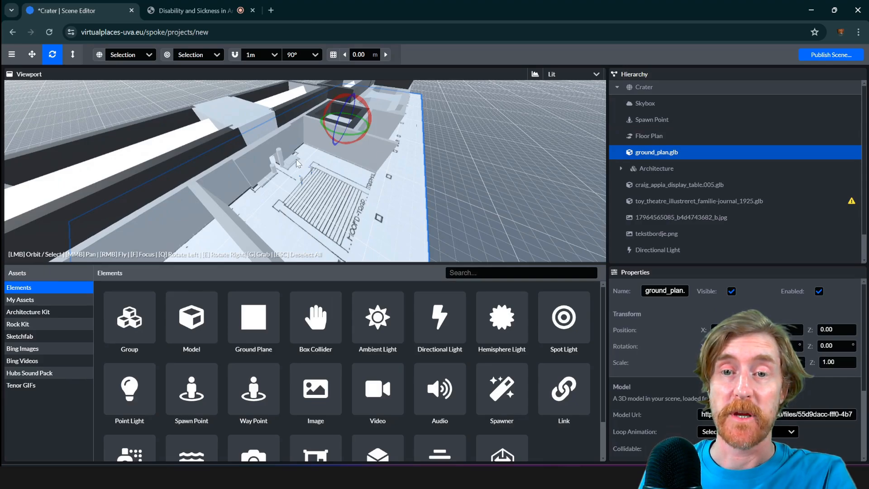
# Examine how the walls.glb model, the ground_plan.glb model, the original spawn point and the Floor Plan element relate across the building
pyautogui.scroll(-3, 296, 163)
pyautogui.scroll(4, 315, 189)
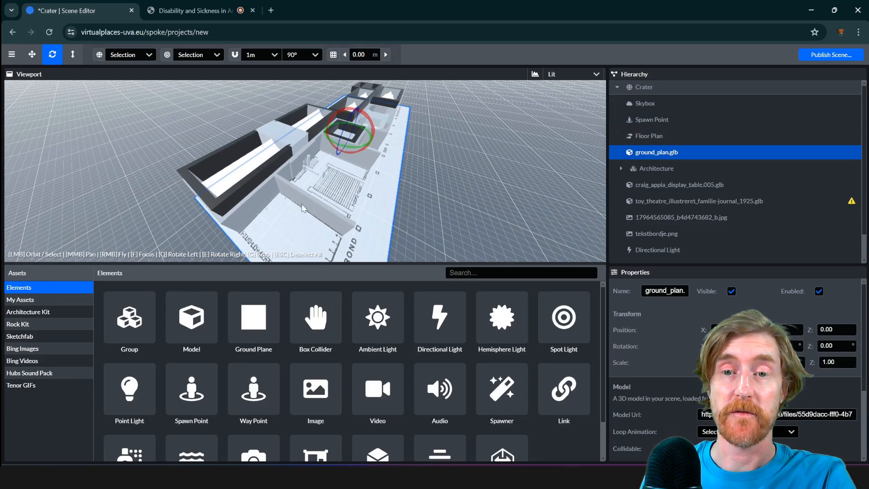
pyautogui.click(284, 201)
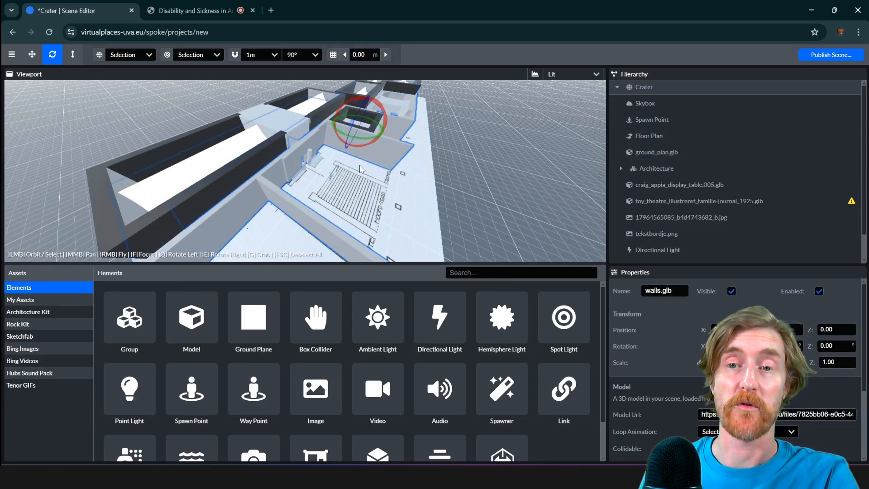
pyautogui.scroll(-3, 357, 151)
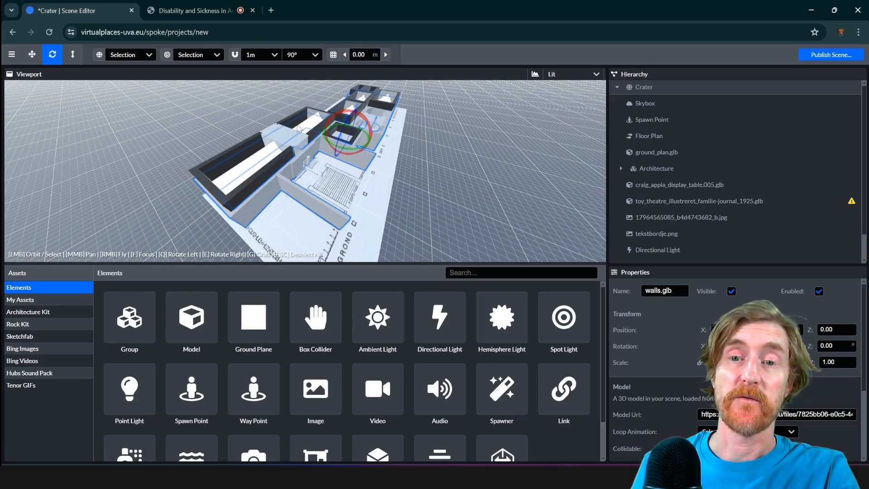
pyautogui.scroll(3, 290, 130)
pyautogui.click(410, 164)
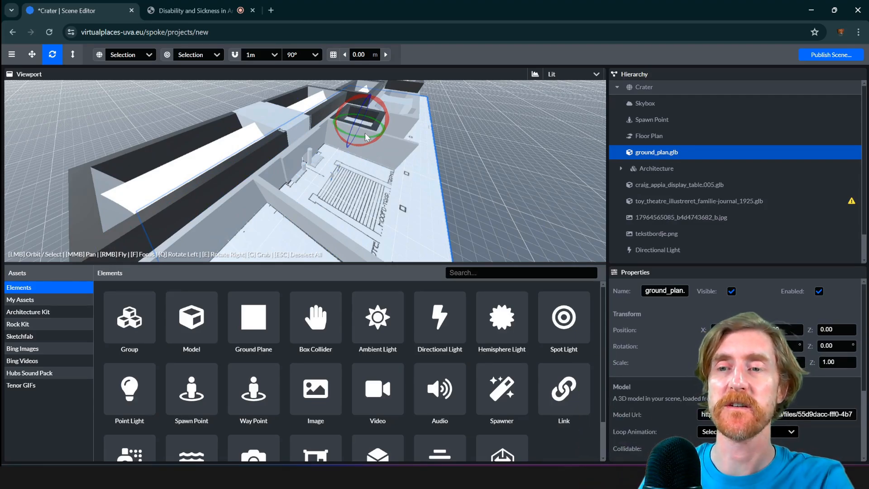
pyautogui.click(652, 136)
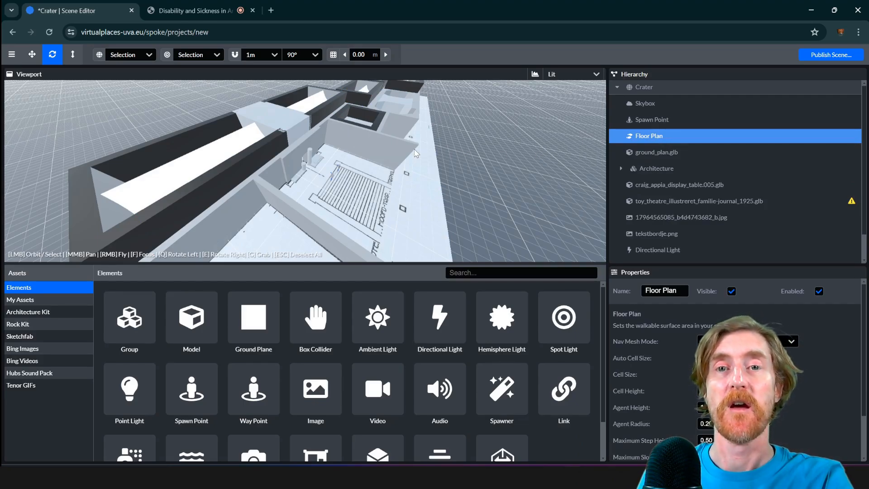
pyautogui.moveTo(424, 149); pyautogui.dragTo(353, 126)
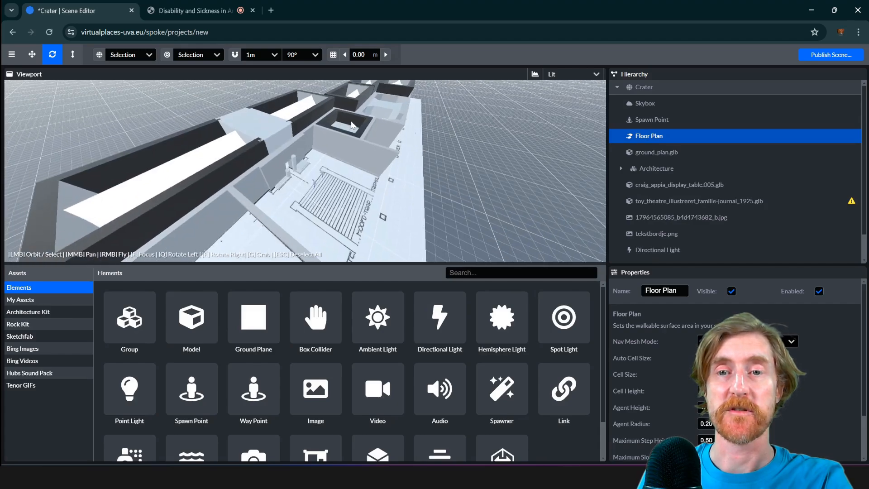
pyautogui.click(324, 178)
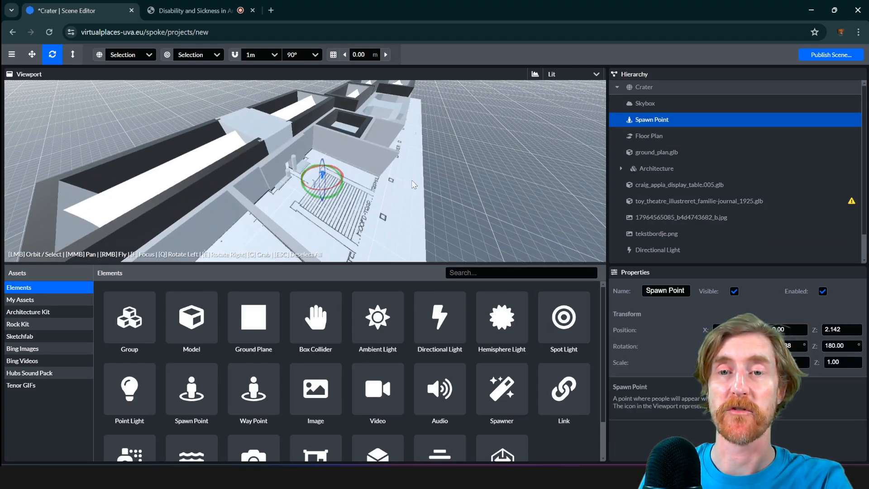
pyautogui.click(409, 198)
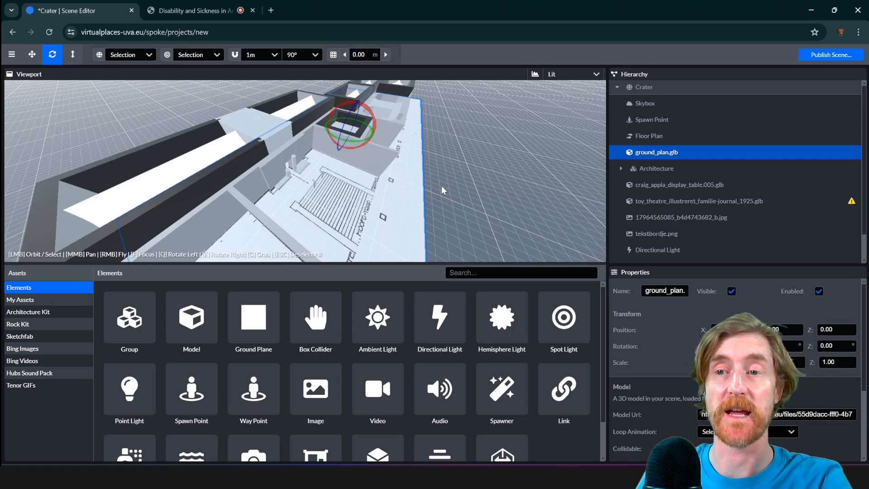
pyautogui.click(645, 140)
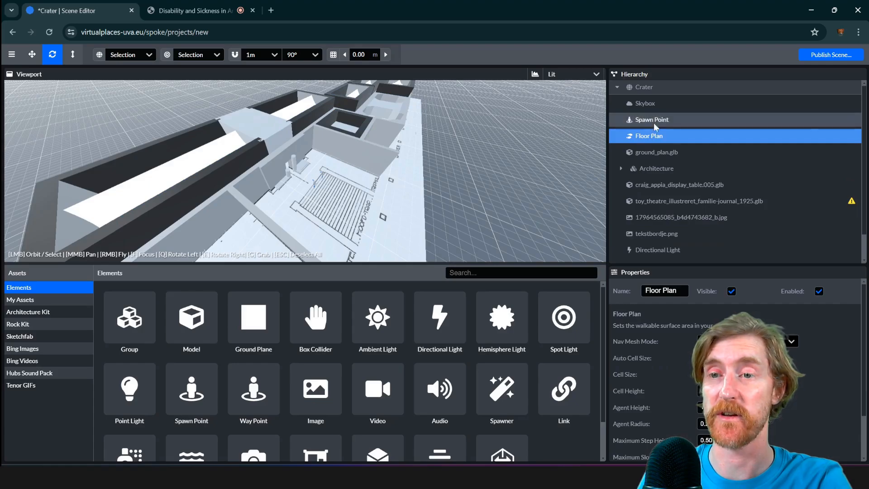
pyautogui.click(653, 152)
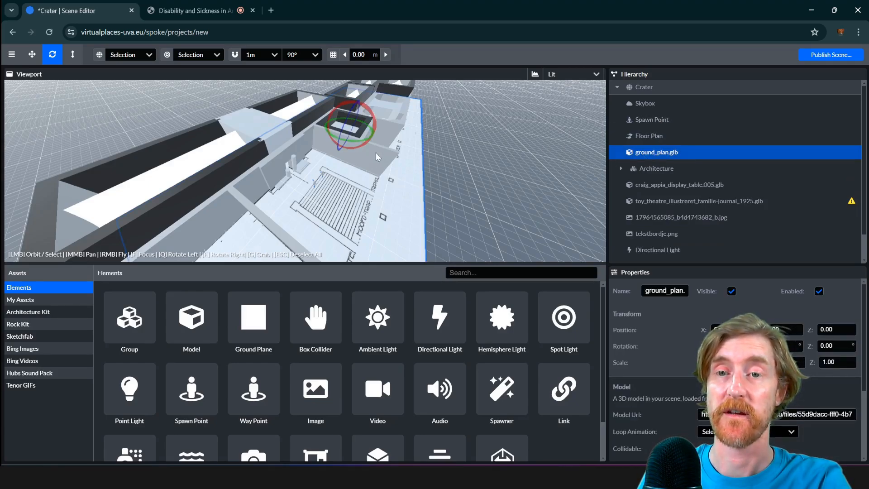
# Examine the collidable and walkable options of the ground_plan.glb model and the walls model, viewing the rooms from several angles
pyautogui.scroll(-5, 360, 202)
pyautogui.scroll(3, 342, 191)
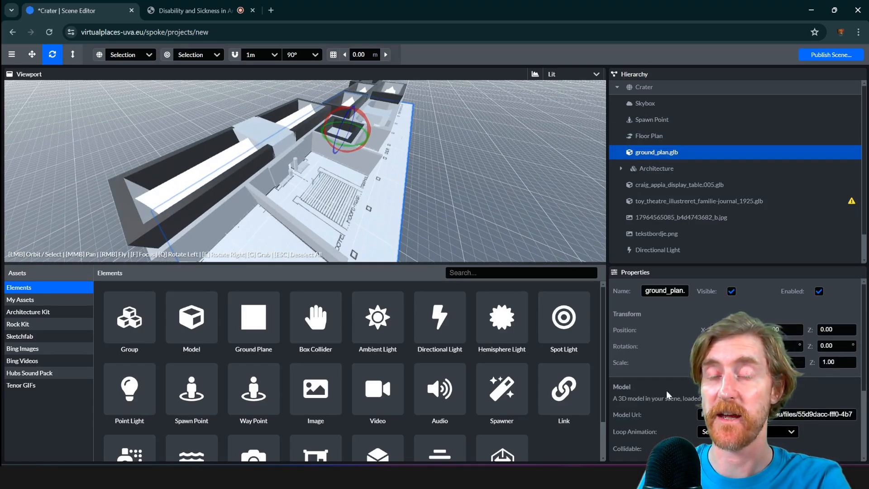
pyautogui.scroll(-1, 678, 398)
pyautogui.scroll(-2, 682, 405)
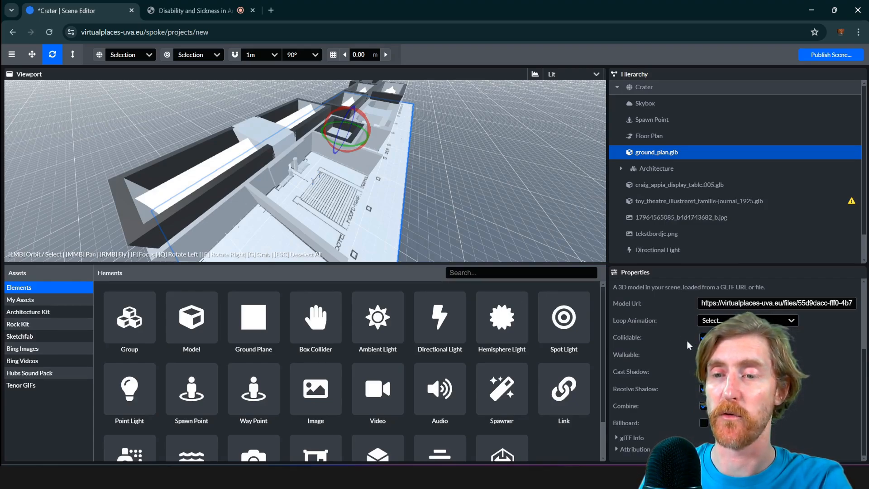
pyautogui.click(264, 174)
pyautogui.moveTo(265, 174); pyautogui.dragTo(271, 155)
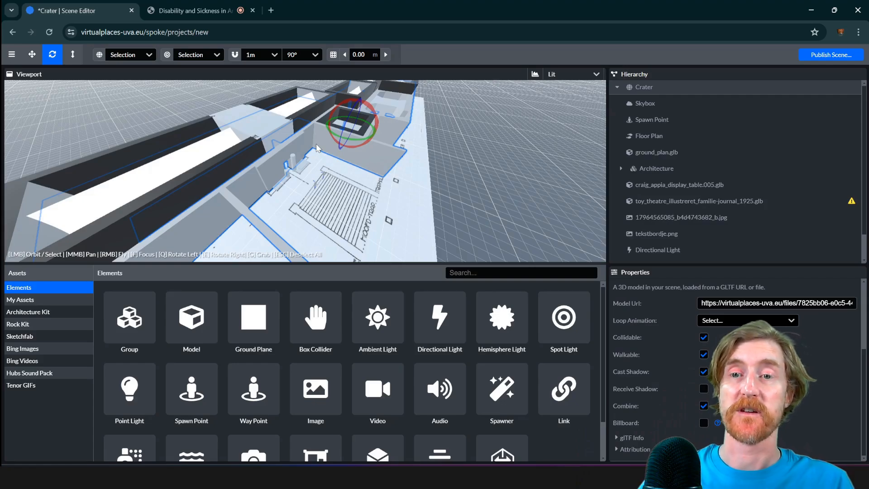
pyautogui.moveTo(316, 143); pyautogui.dragTo(283, 171)
pyautogui.scroll(3, 371, 163)
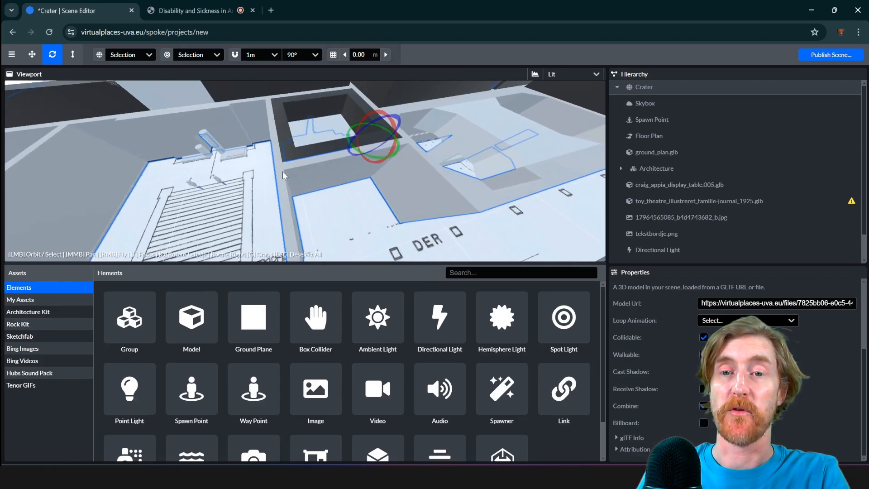
pyautogui.scroll(3, 282, 170)
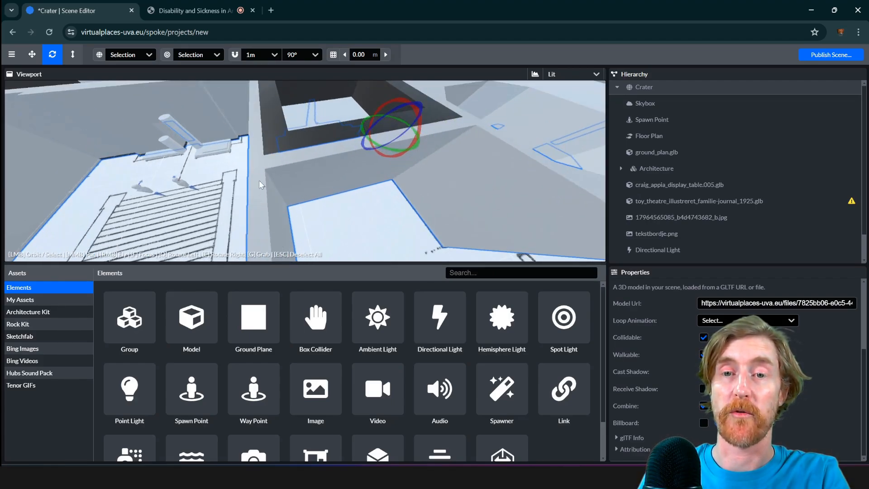
pyautogui.scroll(-6, 260, 136)
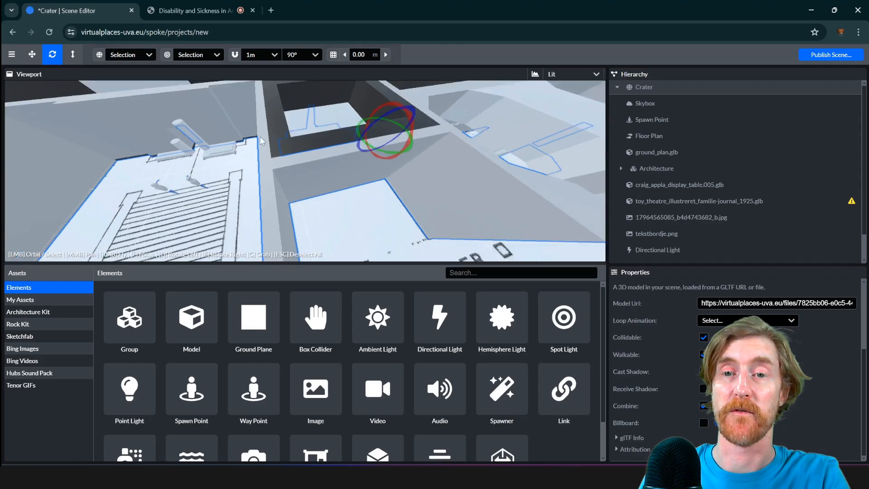
pyautogui.moveTo(261, 139); pyautogui.dragTo(330, 158)
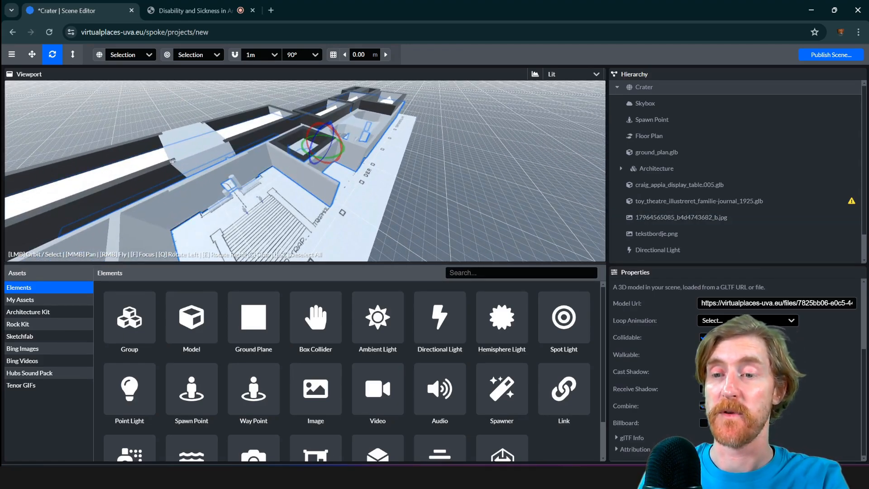
# Review the Floor Plan element's walkable-surface settings, including nav mesh mode, cell size, agent dimensions and maximum slope
pyautogui.click(313, 235)
pyautogui.click(648, 138)
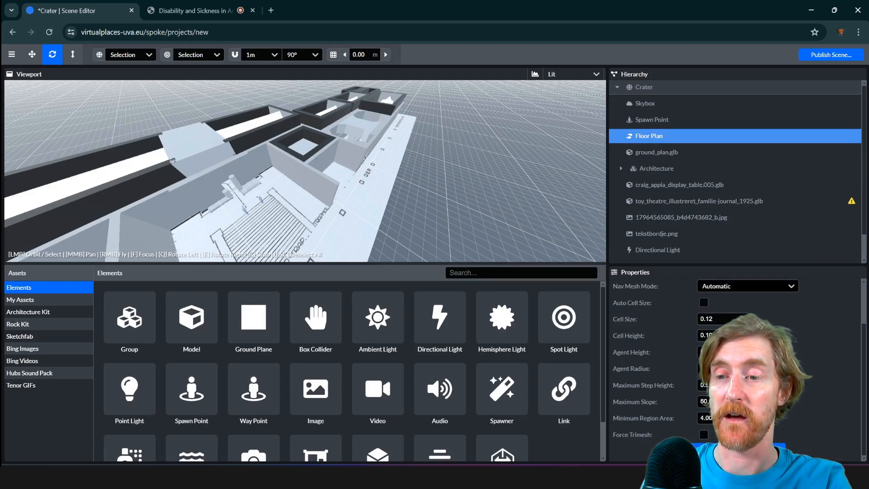
pyautogui.scroll(2, 864, 323)
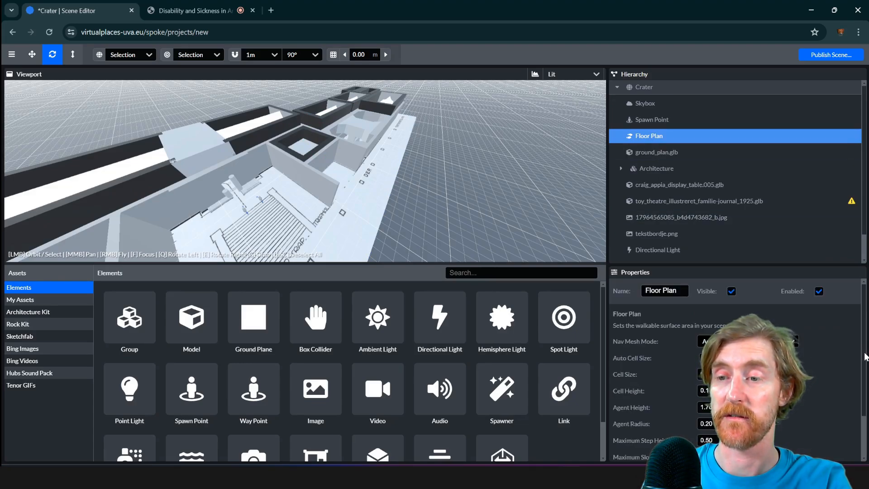
pyautogui.scroll(-2, 784, 409)
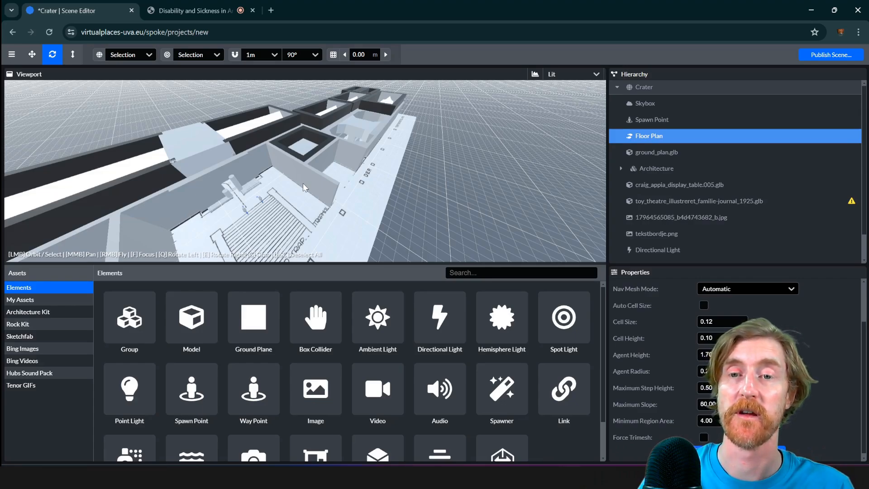
pyautogui.moveTo(303, 182); pyautogui.dragTo(412, 229)
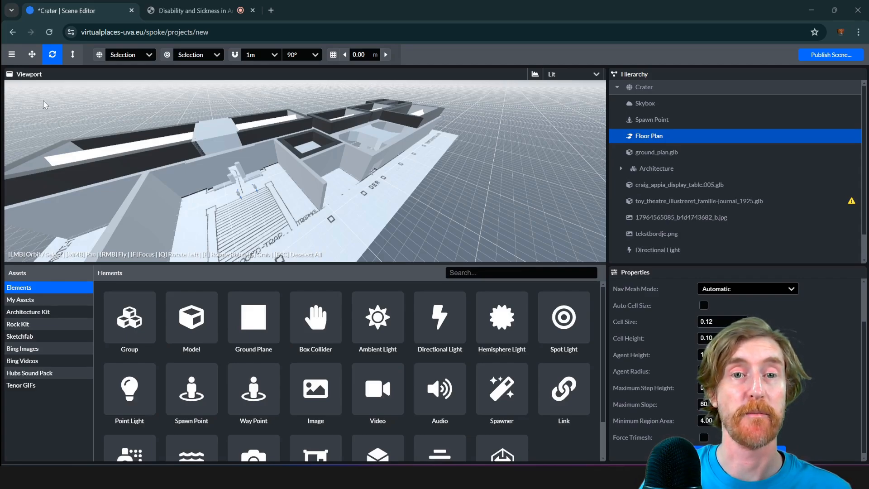
pyautogui.click(13, 55)
pyautogui.moveTo(25, 93)
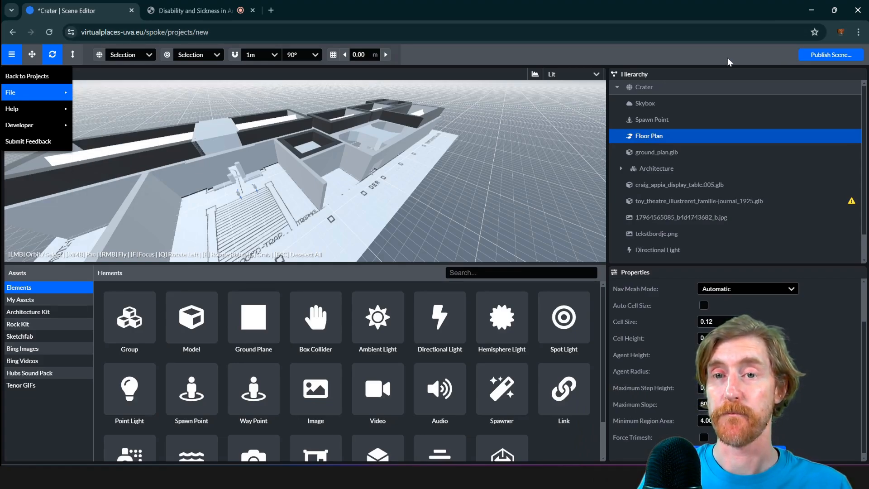
pyautogui.click(827, 60)
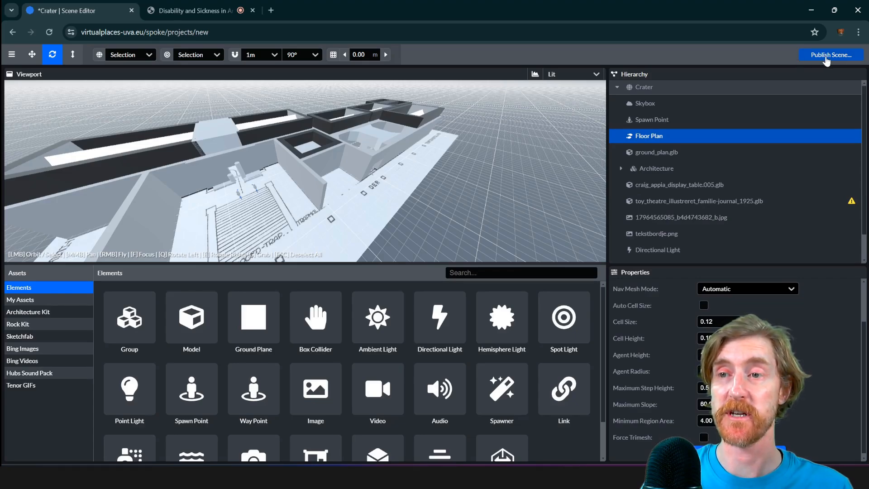
# Start publishing the scene and save the project under the name "Museaal Verleden example"
pyautogui.click(827, 56)
pyautogui.click(521, 197)
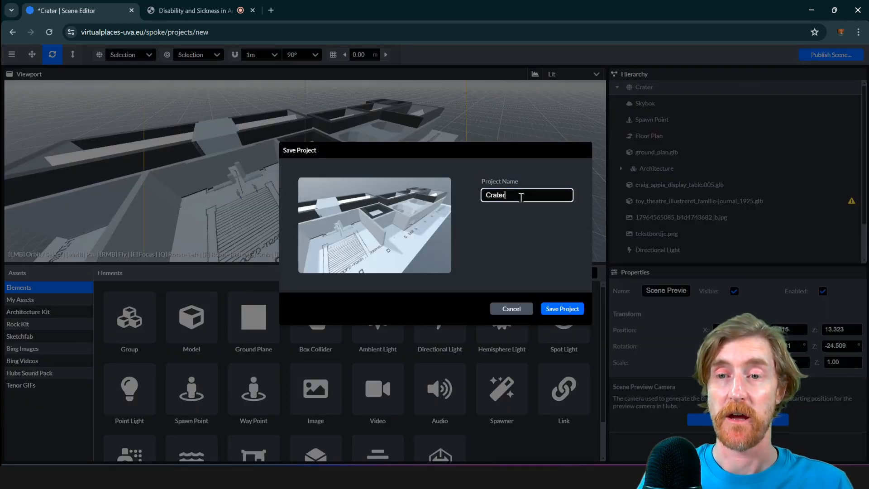
pyautogui.write('Museaal')
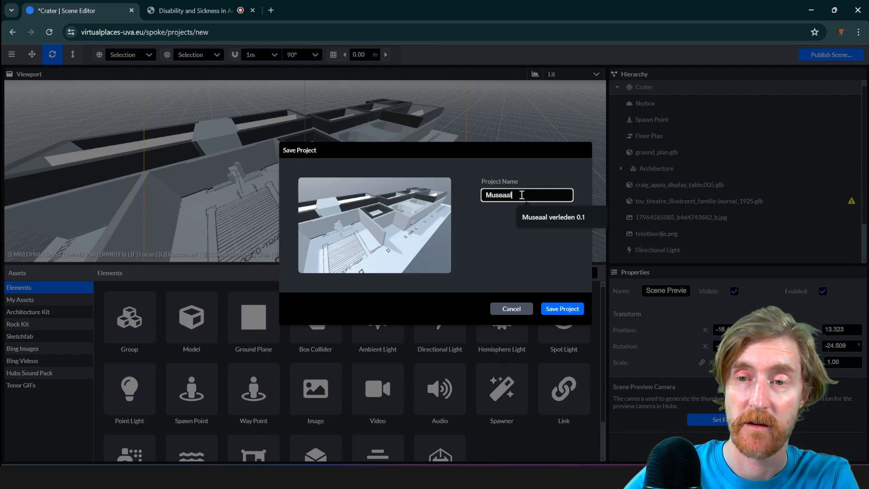
pyautogui.write(' Verleden ')
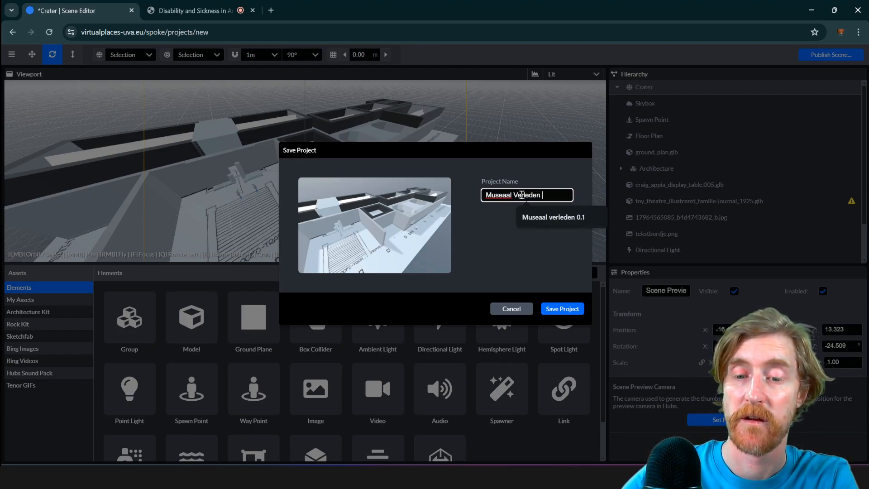
pyautogui.write('t')
pyautogui.press('BackSpace')
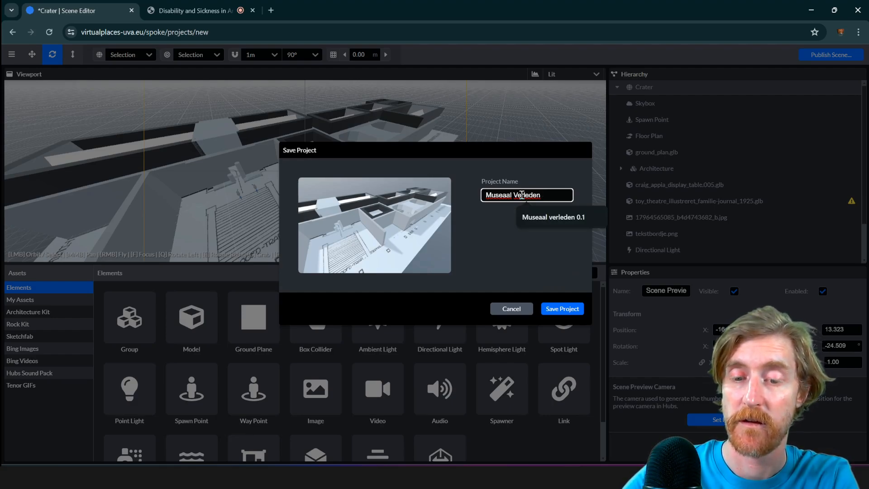
pyautogui.write('e')
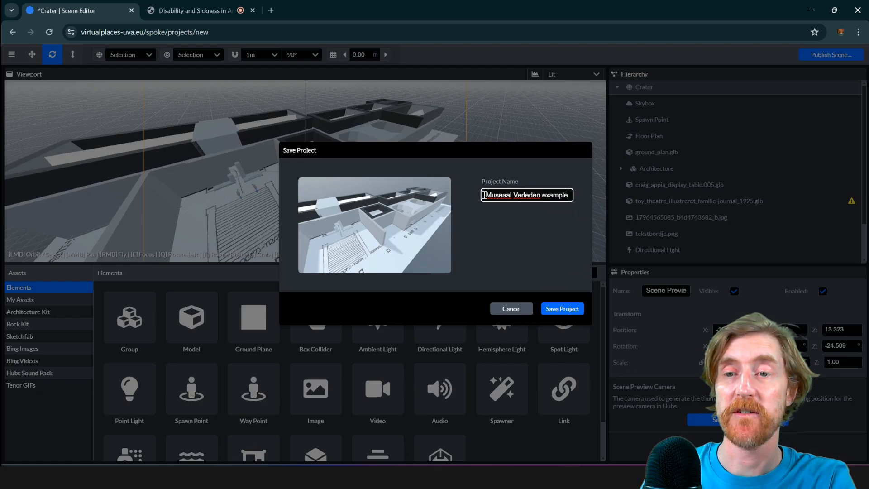
pyautogui.write('xample')
pyautogui.moveTo(484, 195); pyautogui.dragTo(577, 197)
pyautogui.click(530, 197)
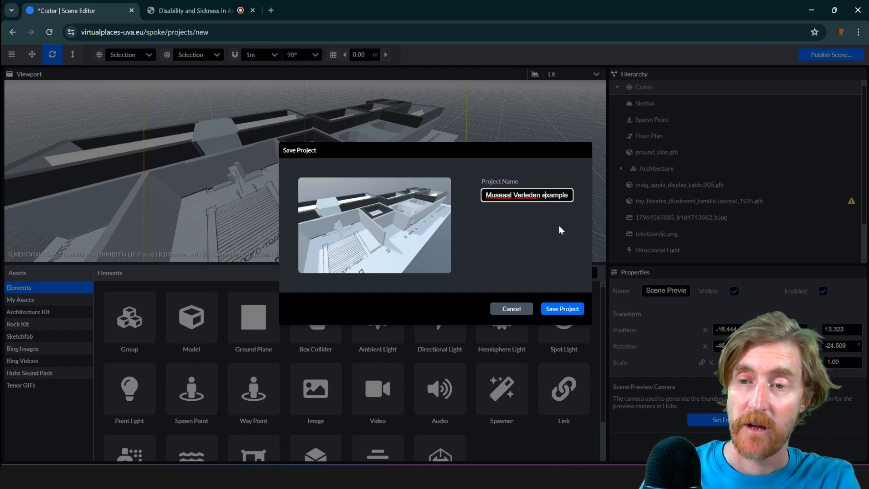
pyautogui.click(563, 308)
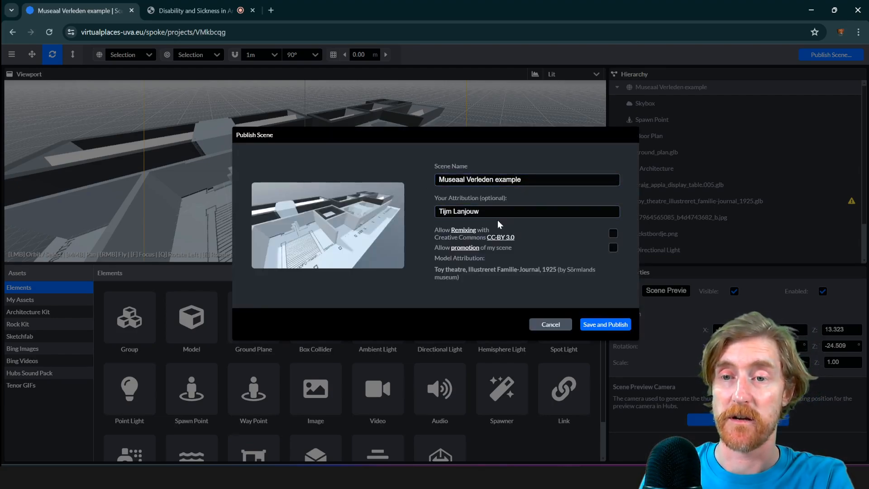
# Keep the creator's name as attribution, allow remixing under CC-BY 3.0 and promotion of the scene, and submit it for publishing
pyautogui.click(478, 209)
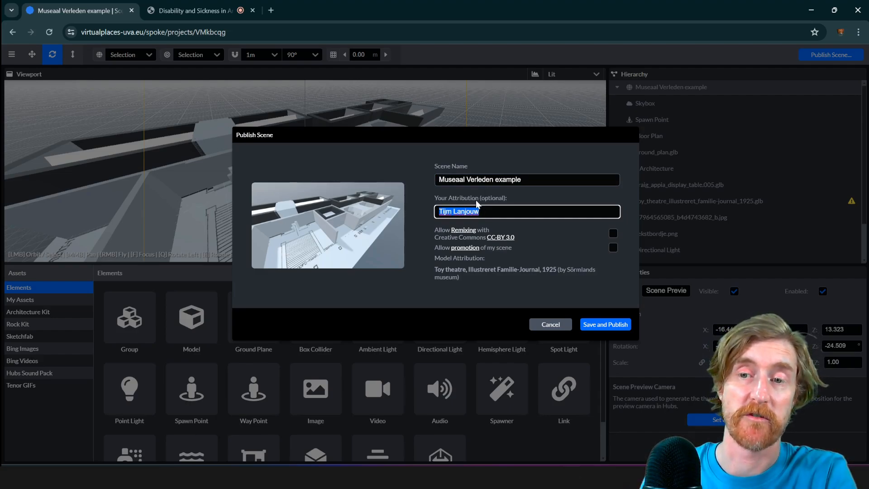
pyautogui.click(503, 209)
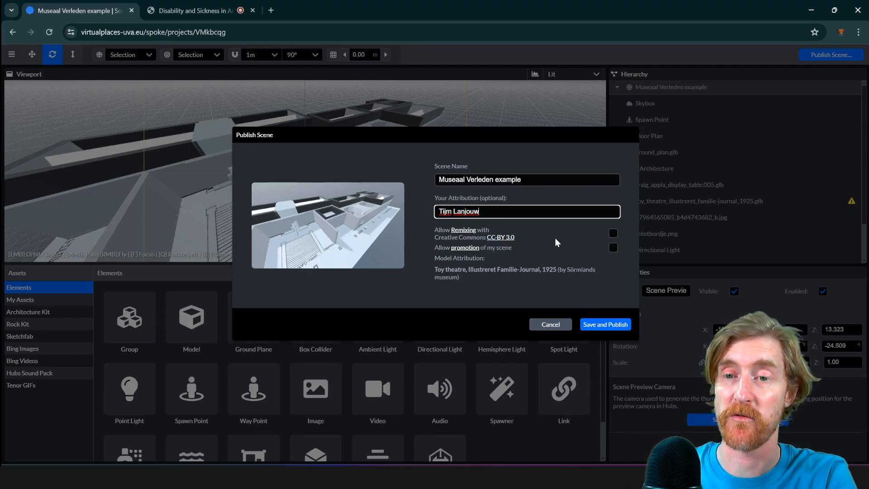
pyautogui.click(612, 233)
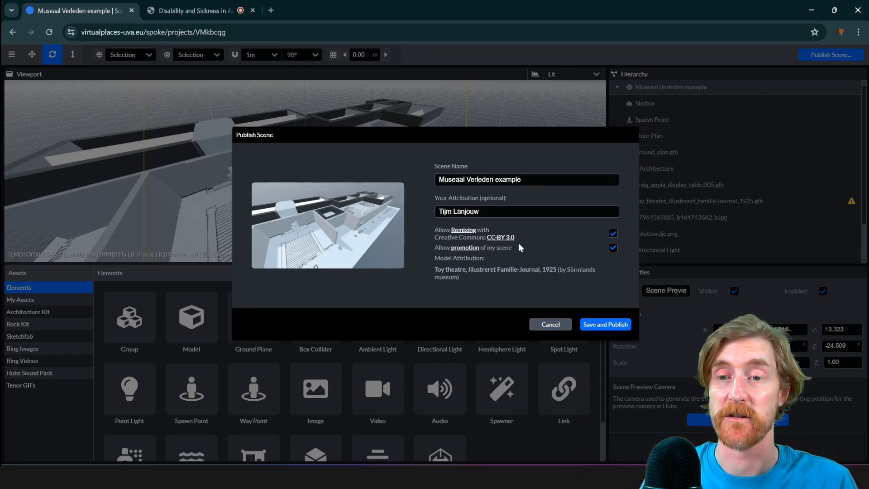
pyautogui.click(606, 323)
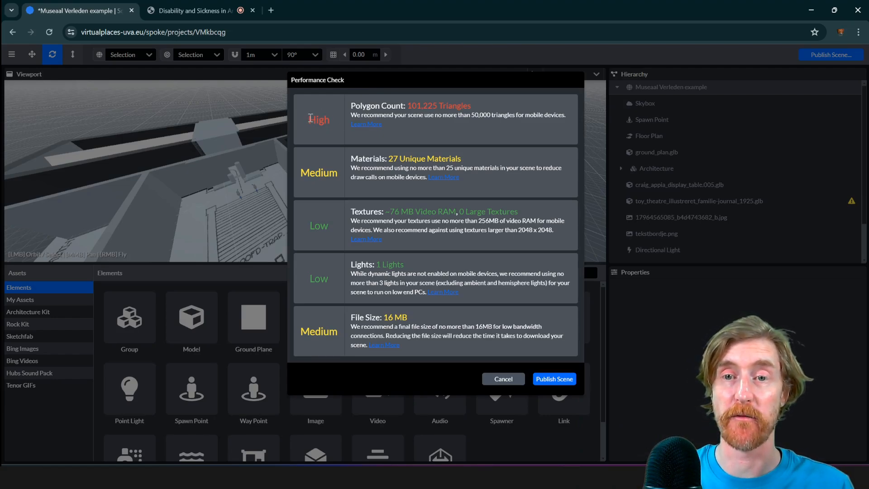
# Examine the performance check, comparing the scene's polygon count with the recommended mobile limit and reviewing the materials rating
pyautogui.moveTo(309, 120); pyautogui.dragTo(425, 116)
pyautogui.click(414, 116)
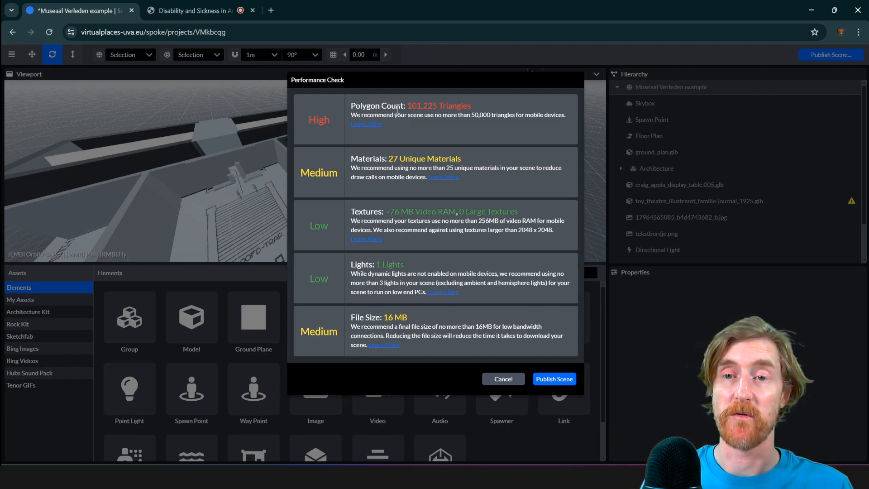
pyautogui.moveTo(406, 105); pyautogui.dragTo(462, 105)
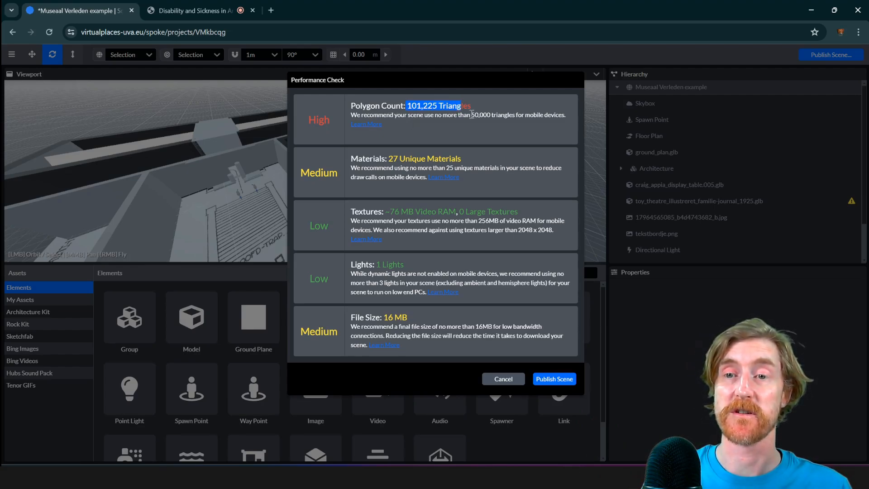
pyautogui.doubleClick(442, 107)
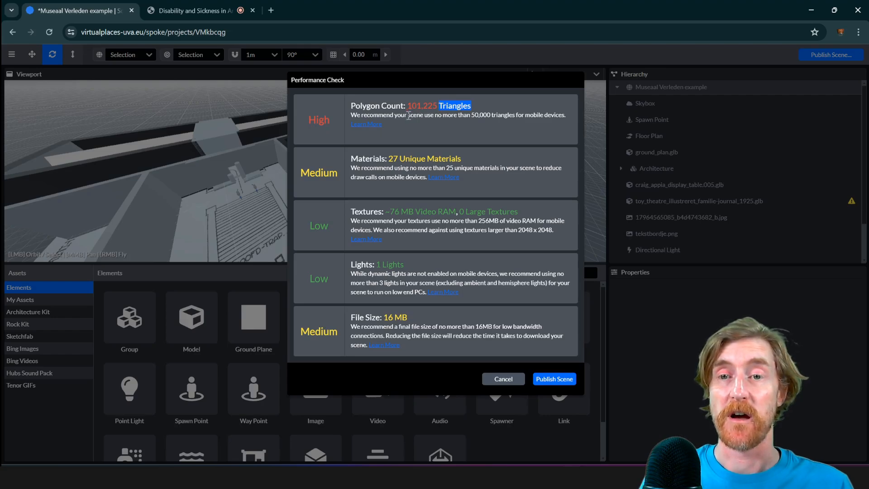
pyautogui.moveTo(471, 116); pyautogui.dragTo(509, 117)
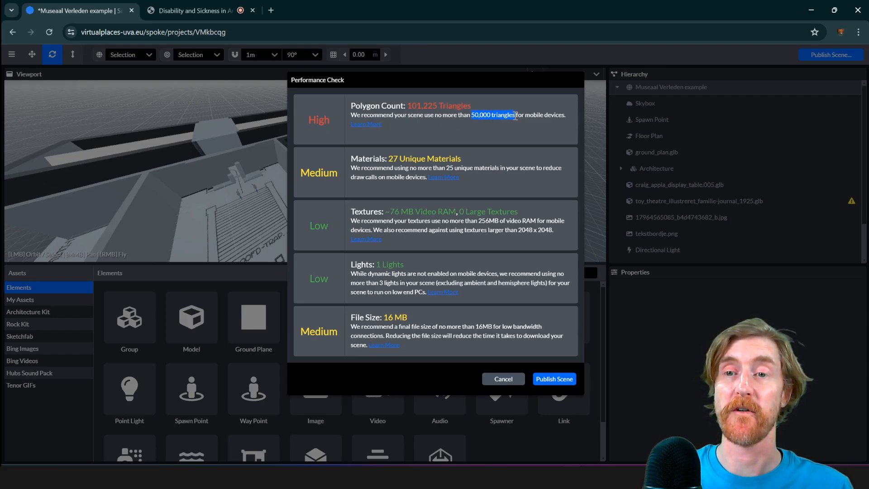
pyautogui.click(493, 122)
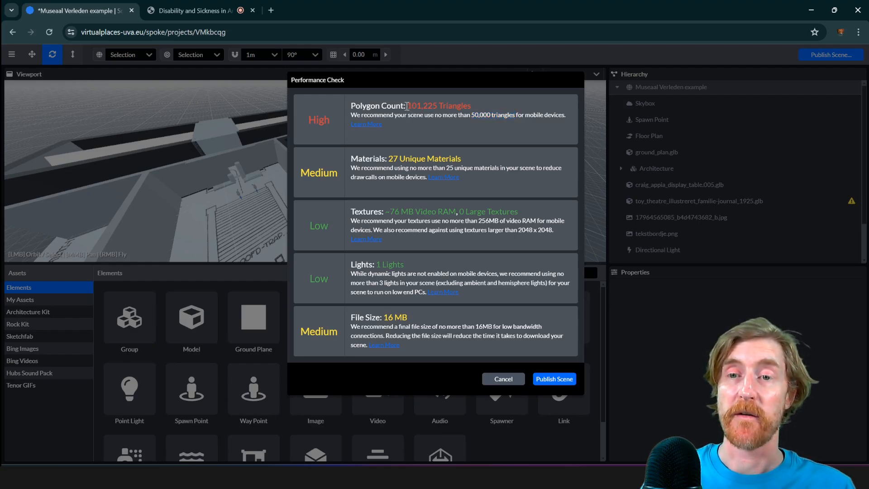
pyautogui.moveTo(407, 106); pyautogui.dragTo(482, 110)
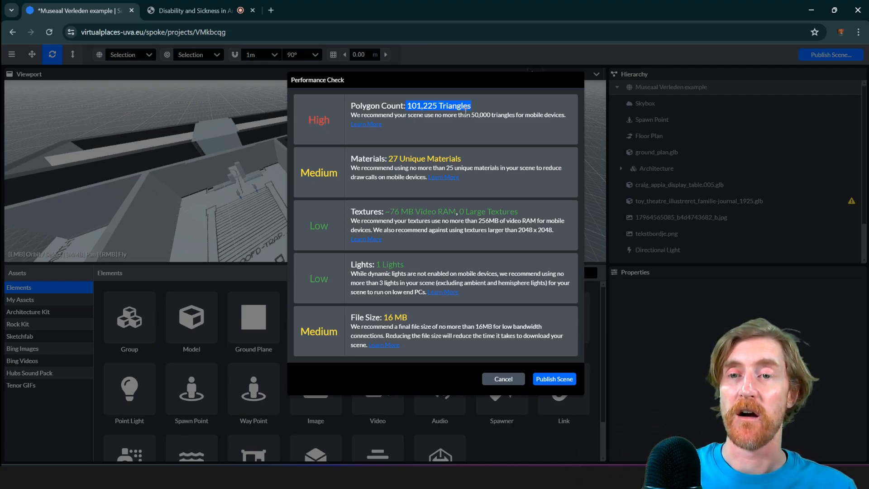
pyautogui.click(464, 115)
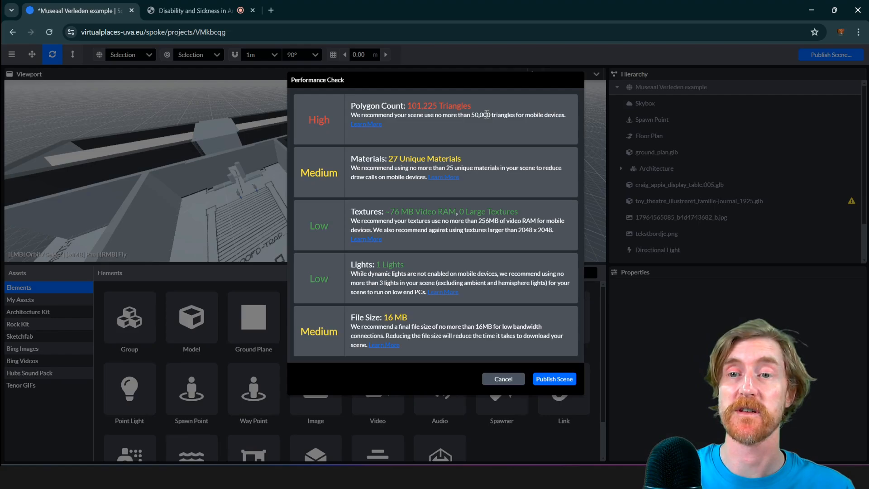
pyautogui.moveTo(417, 105); pyautogui.dragTo(453, 105)
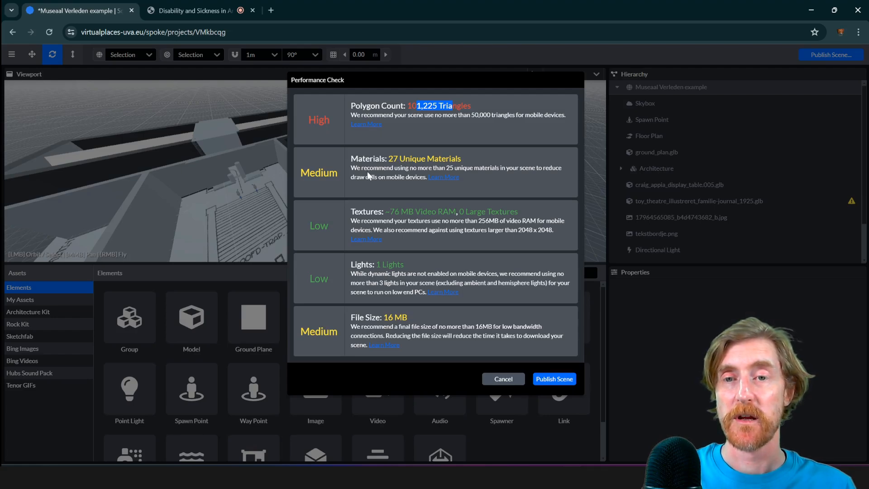
pyautogui.click(379, 172)
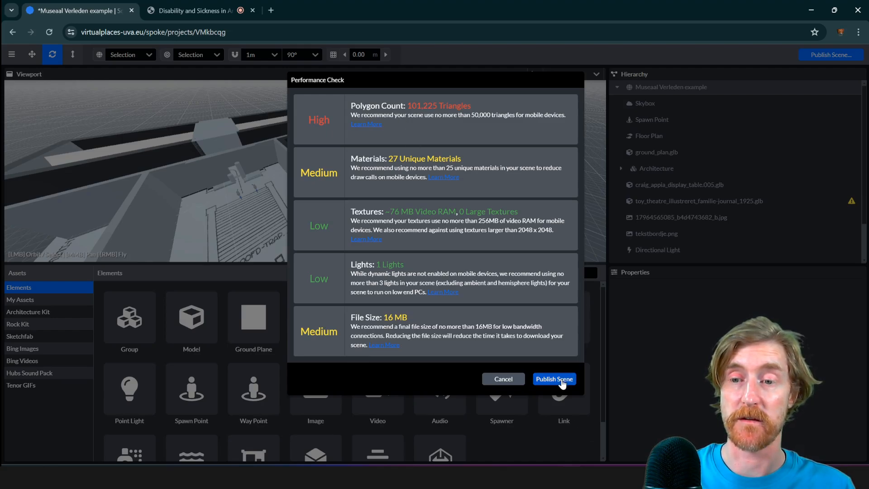
# Publish the scene from the performance check and open its published scene page
pyautogui.click(560, 380)
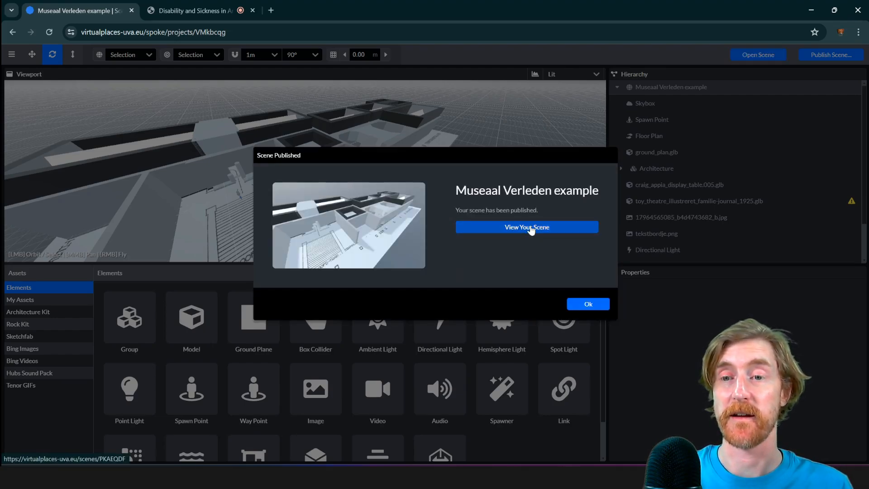
pyautogui.click(531, 228)
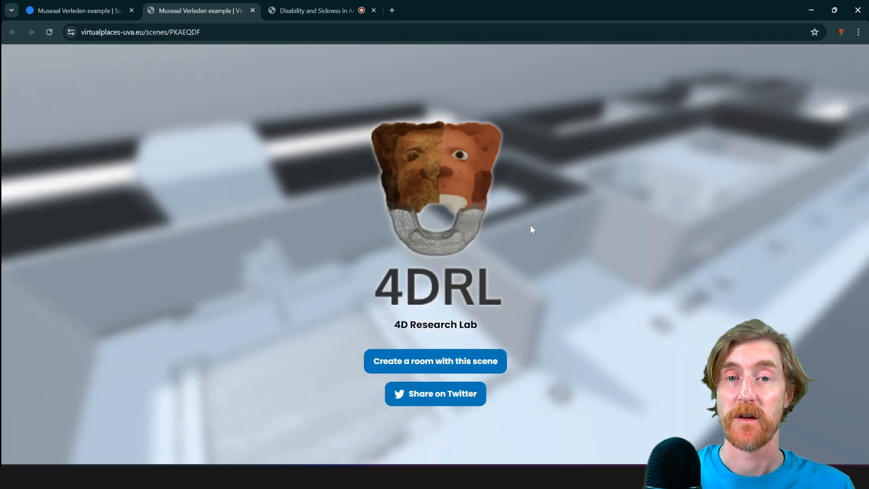
# Create a room with the published scene after selecting the scene page's address, and enter the room as a visitor
pyautogui.click(223, 33)
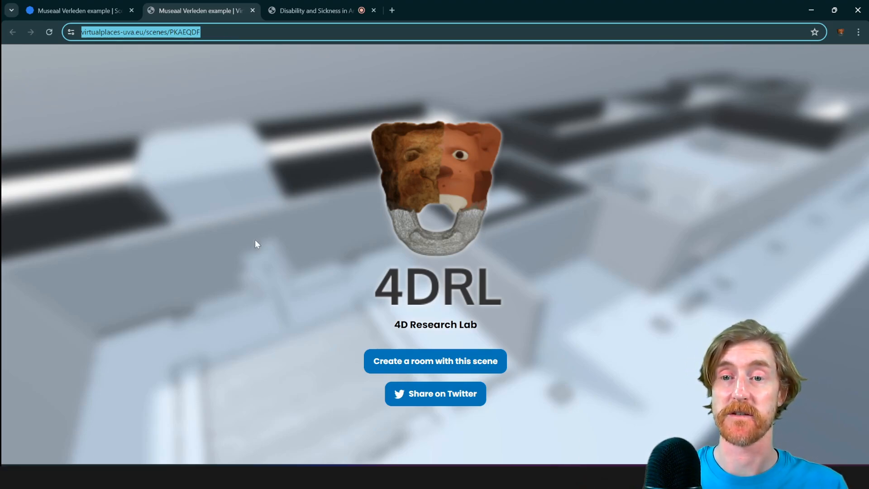
pyautogui.click(269, 330)
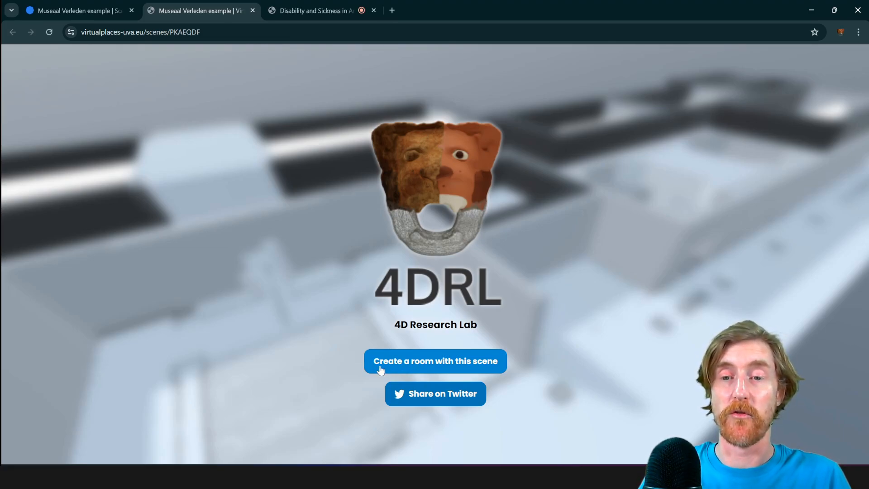
pyautogui.click(406, 368)
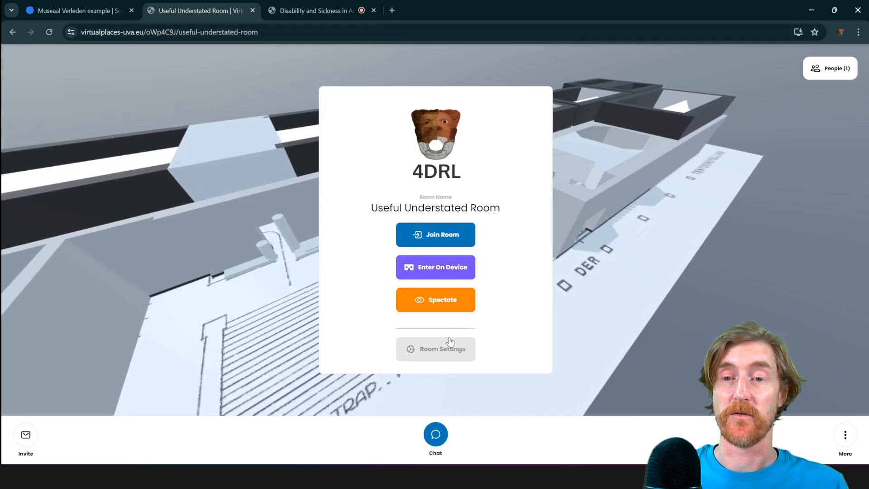
pyautogui.click(438, 236)
pyautogui.click(434, 315)
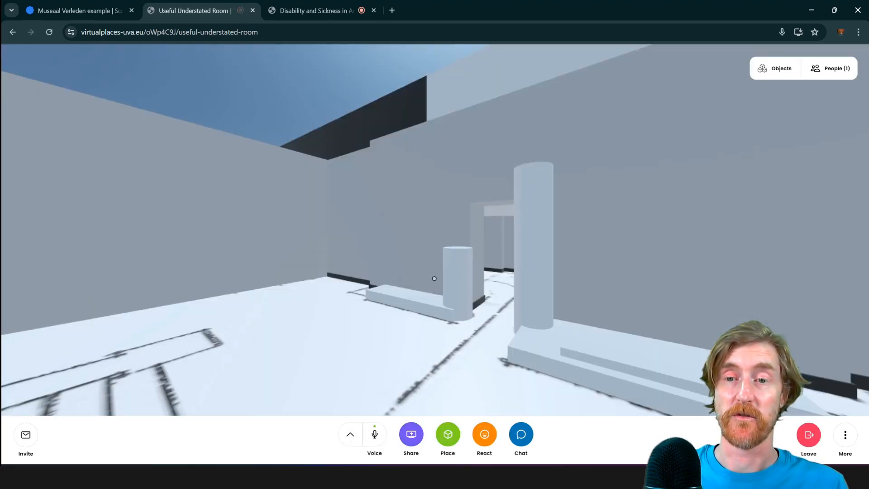
# Walk from the spawn point through the exhibition to the wall with the framed stage design and its text sign
pyautogui.moveTo(434, 278); pyautogui.dragTo(415, 280)
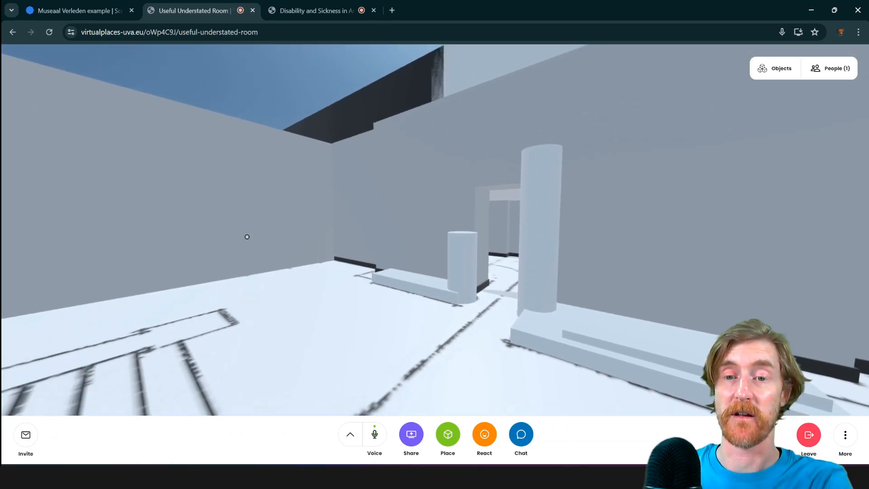
pyautogui.moveTo(384, 307); pyautogui.dragTo(213, 291)
pyautogui.press('w')
pyautogui.press('w')
pyautogui.press('w')
pyautogui.press('w')
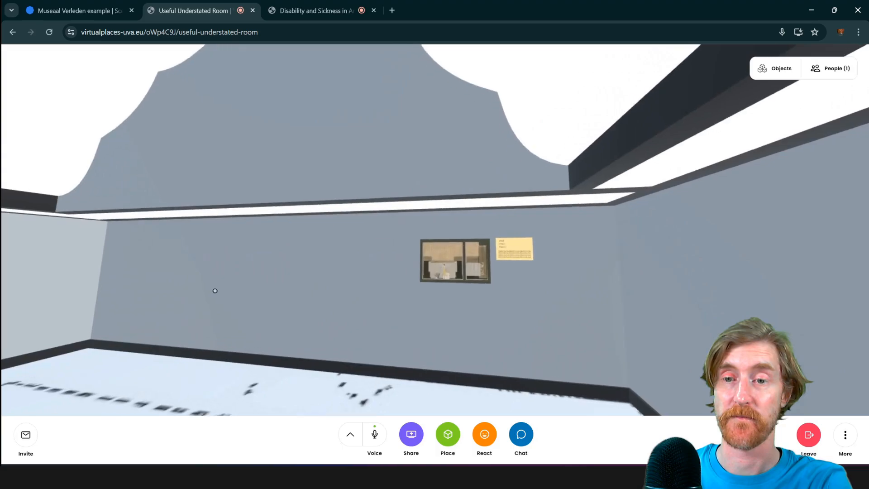
# Inspect the framed stage design and its text sign one after the other in close-up, and walk up to them
pyautogui.click(442, 275)
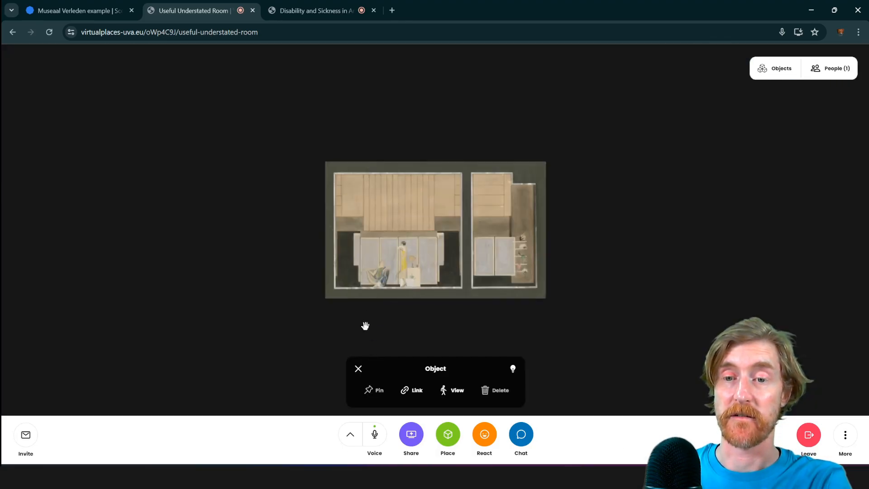
pyautogui.click(357, 369)
pyautogui.click(530, 242)
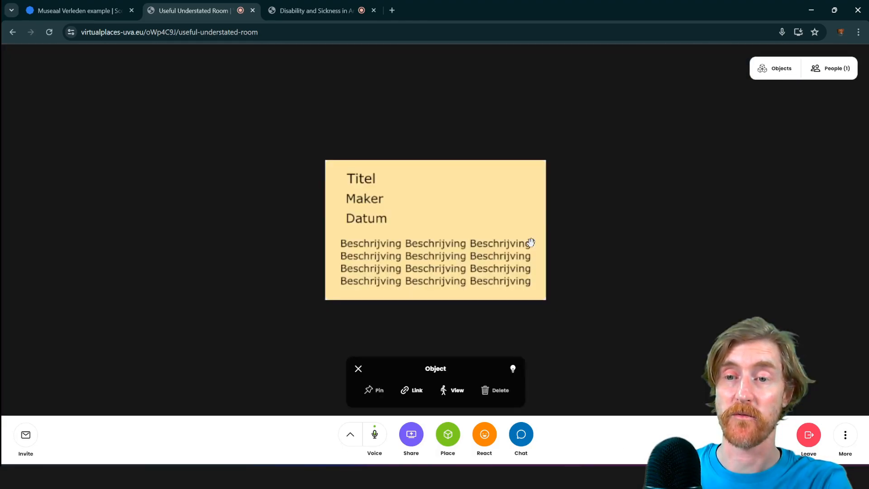
pyautogui.click(358, 368)
pyautogui.press('w')
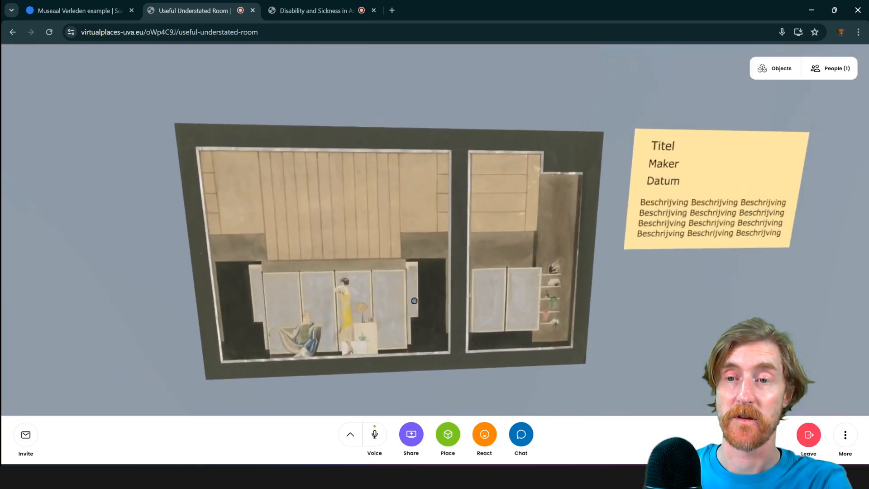
# Go to the display table and enable fly mode to view the toy theatre model up close
pyautogui.moveTo(471, 300); pyautogui.dragTo(372, 256)
pyautogui.press('s')
pyautogui.press('w')
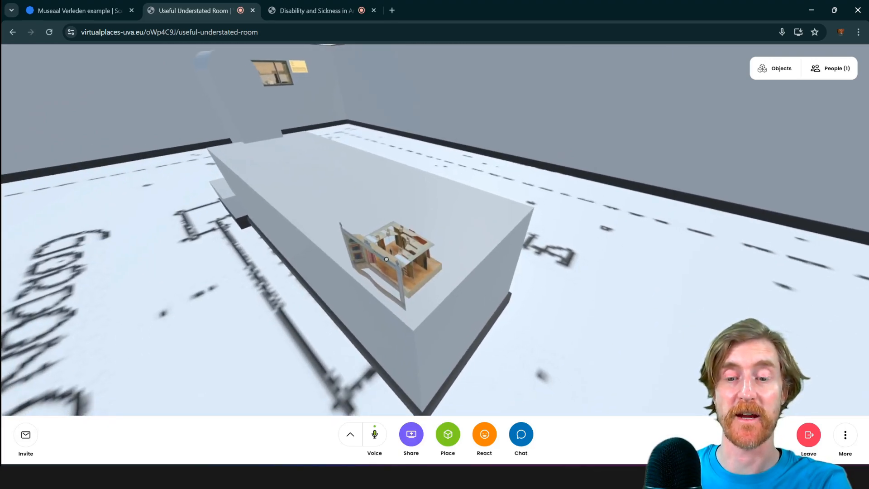
pyautogui.press('f')
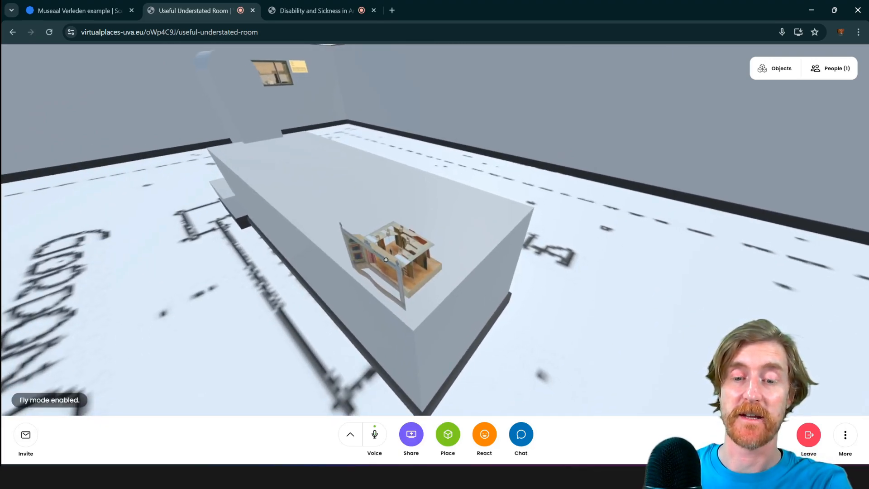
pyautogui.moveTo(367, 229); pyautogui.dragTo(375, 272)
pyautogui.press('w')
pyautogui.moveTo(340, 229); pyautogui.dragTo(247, 170)
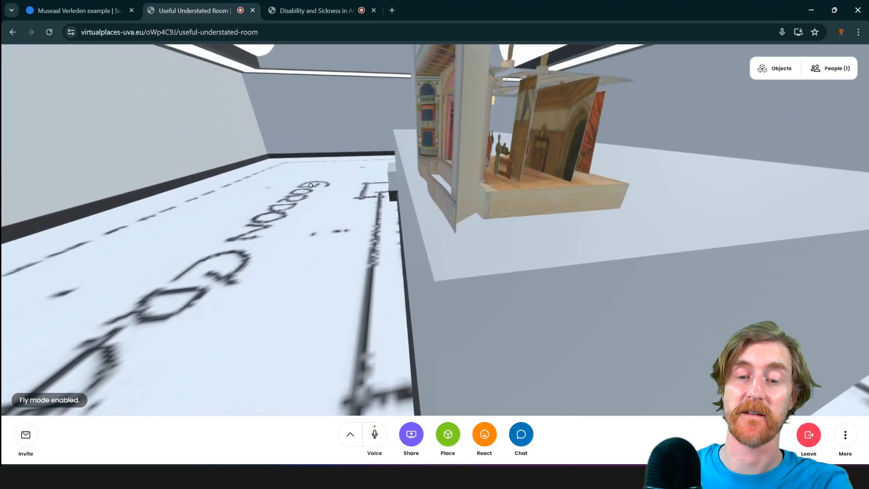
# Fly around the display table to the front of the toy theatre and approach its stage opening
pyautogui.press('a')
pyautogui.moveTo(375, 190); pyautogui.dragTo(564, 192)
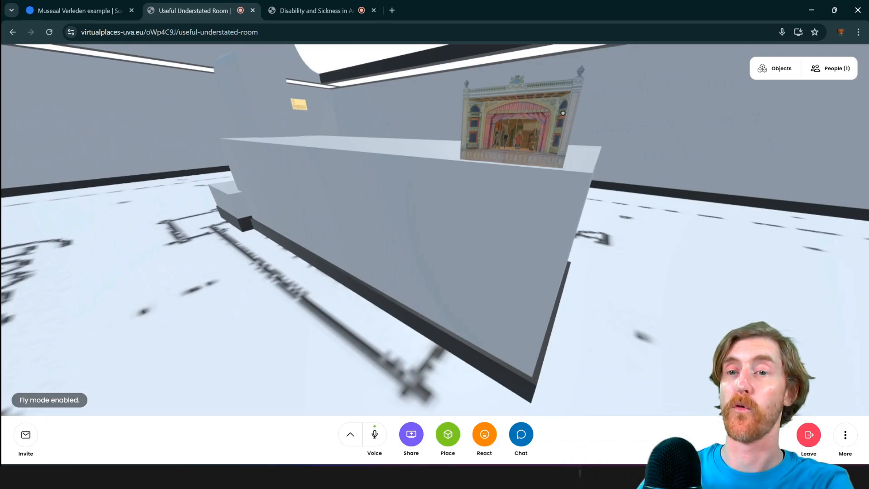
pyautogui.moveTo(418, 224); pyautogui.dragTo(417, 198)
pyautogui.press('w')
pyautogui.press('w')
pyautogui.press('w')
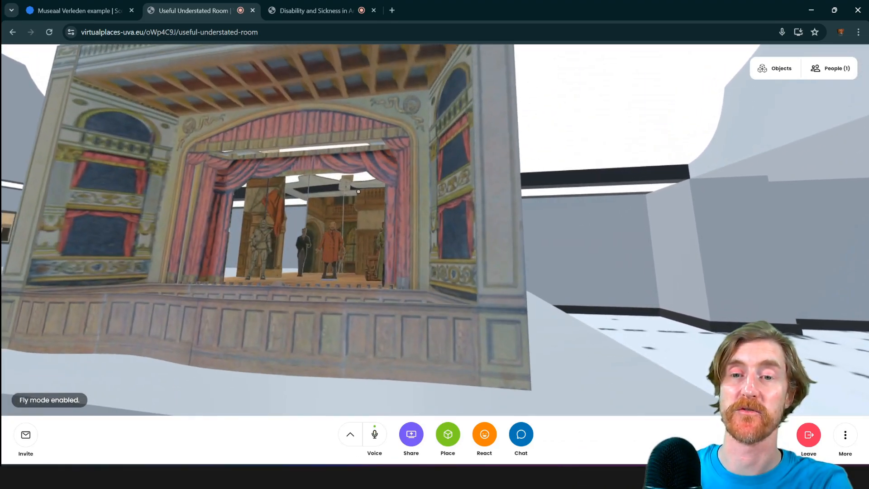
# Examine the toy theatre's stage, figures and curtains from several angles while flying
pyautogui.press('a')
pyautogui.press('s')
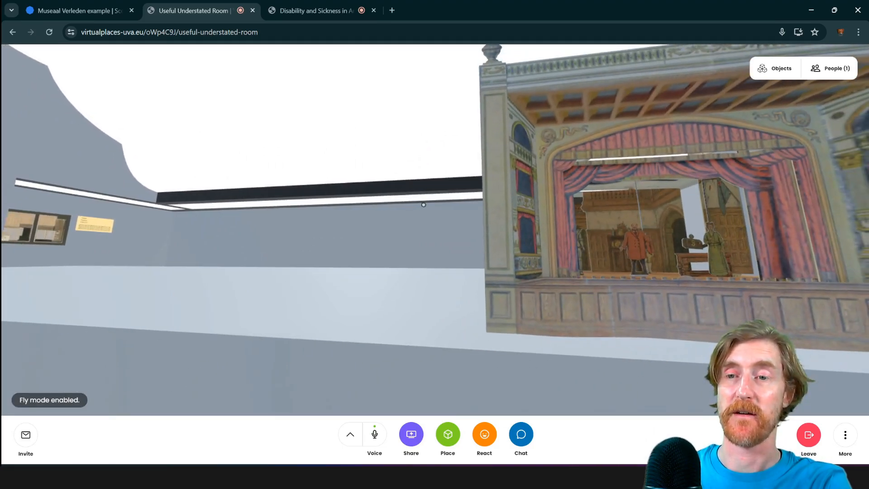
pyautogui.moveTo(423, 205); pyautogui.dragTo(476, 204)
pyautogui.press('w')
pyautogui.press('d')
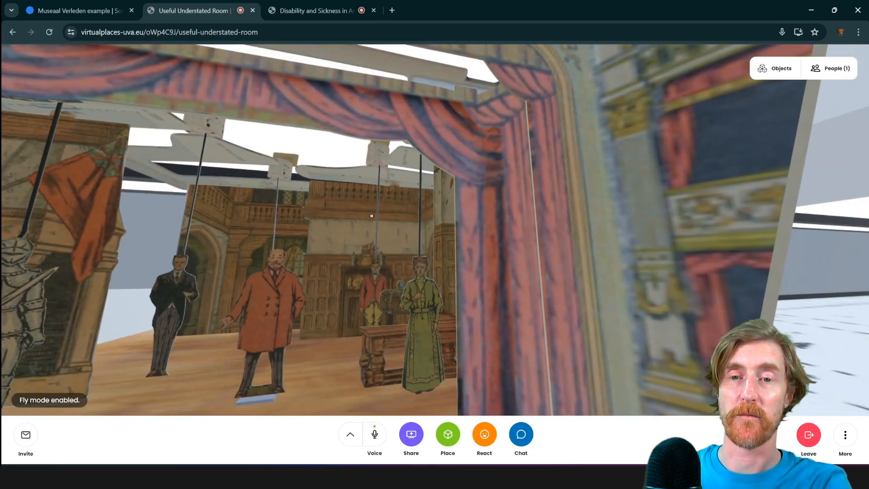
pyautogui.press('s')
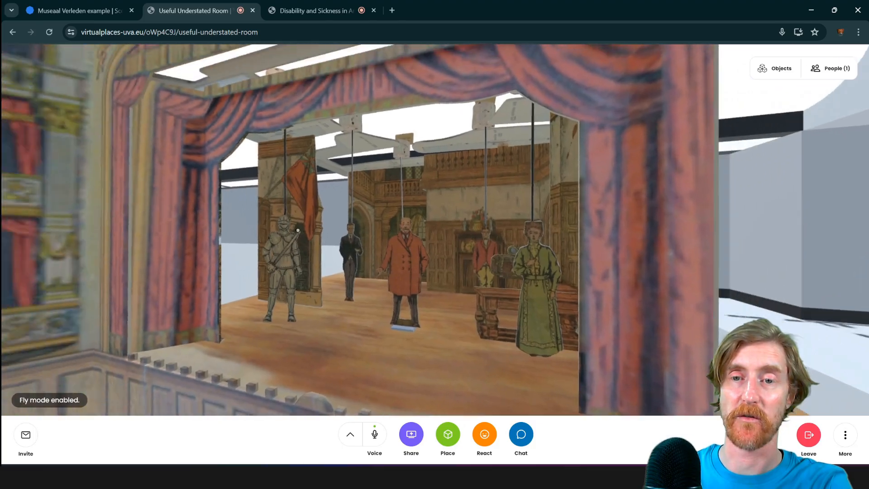
# Leave the toy theatre, turn off fly mode and look around the rest of the exhibition hall
pyautogui.moveTo(298, 230); pyautogui.dragTo(138, 234)
pyautogui.moveTo(465, 223); pyautogui.dragTo(349, 225)
pyautogui.press('w')
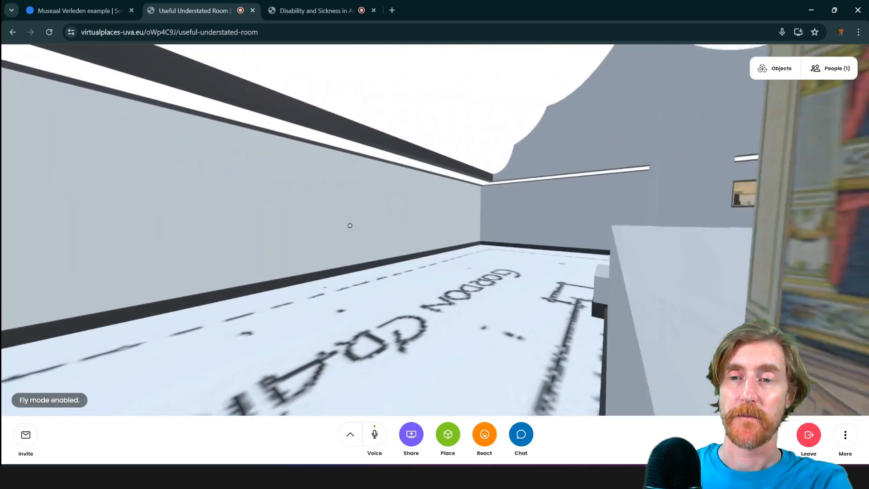
pyautogui.press('g')
pyautogui.moveTo(430, 225); pyautogui.dragTo(519, 243)
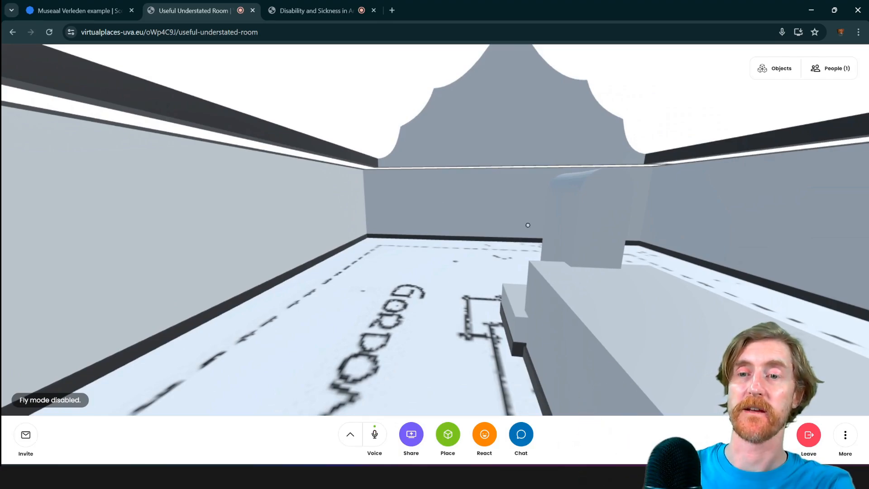
pyautogui.moveTo(470, 230); pyautogui.dragTo(293, 328)
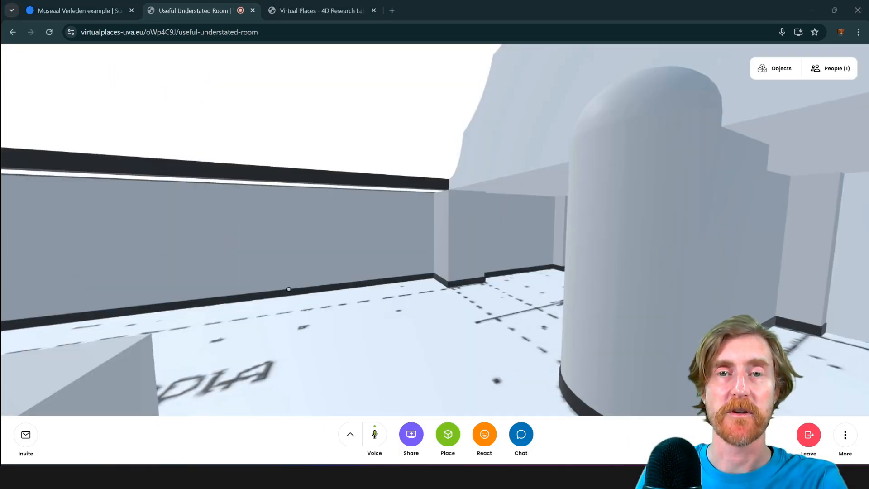
# Look through the public rooms listed on the Virtual Places homepage, and return to the exhibition room
pyautogui.click(312, 12)
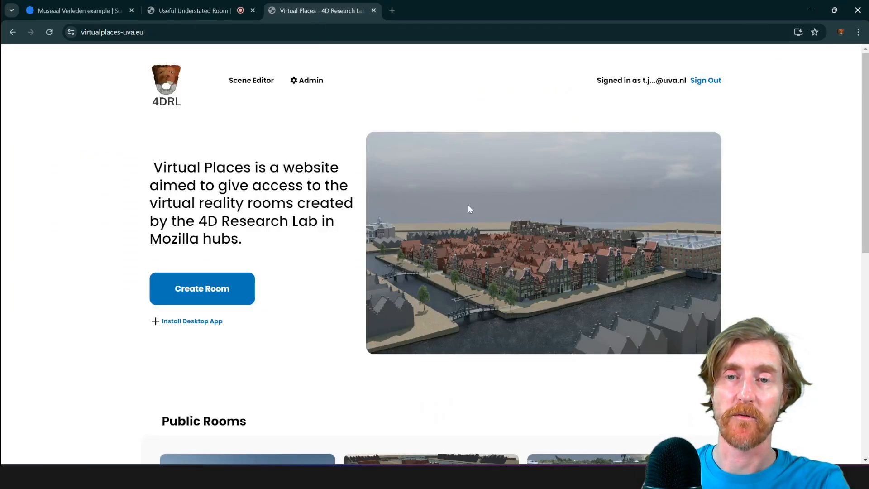
pyautogui.scroll(-6, 346, 254)
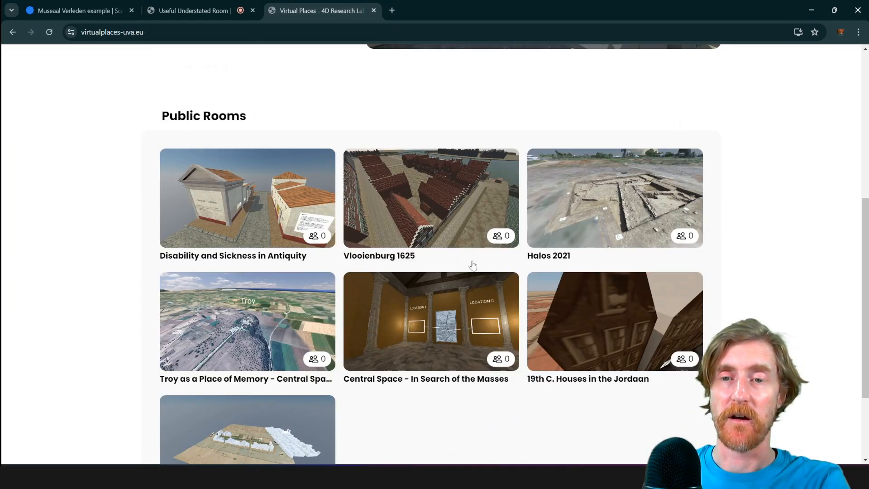
pyautogui.click(189, 9)
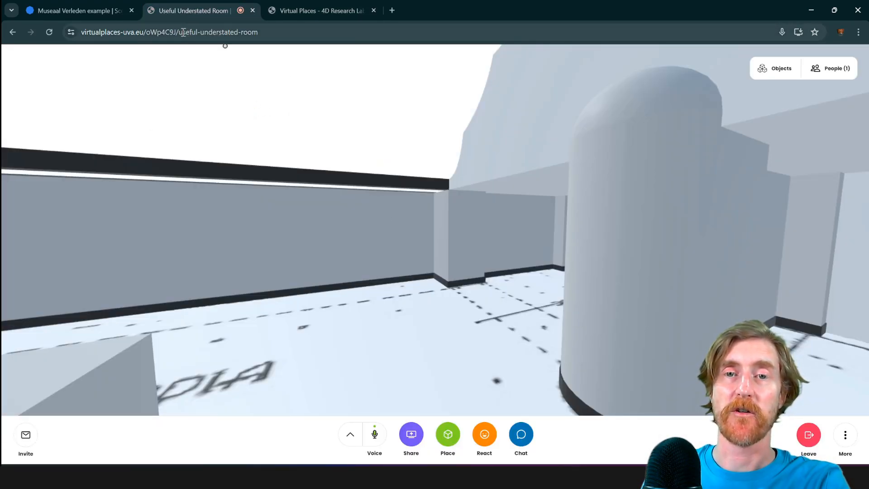
# Rename the room "Museaal Verleden" in its room settings, apply the change, and select the room's updated web address
pyautogui.moveTo(181, 31); pyautogui.dragTo(270, 32)
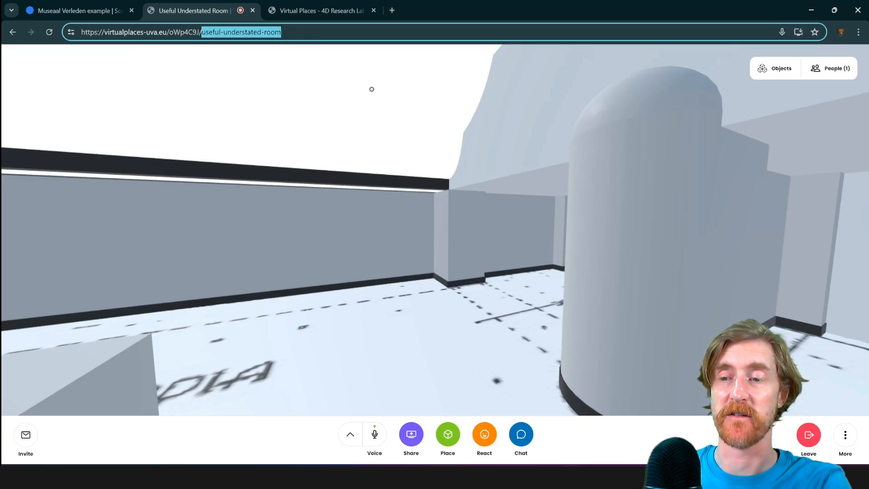
pyautogui.click(845, 435)
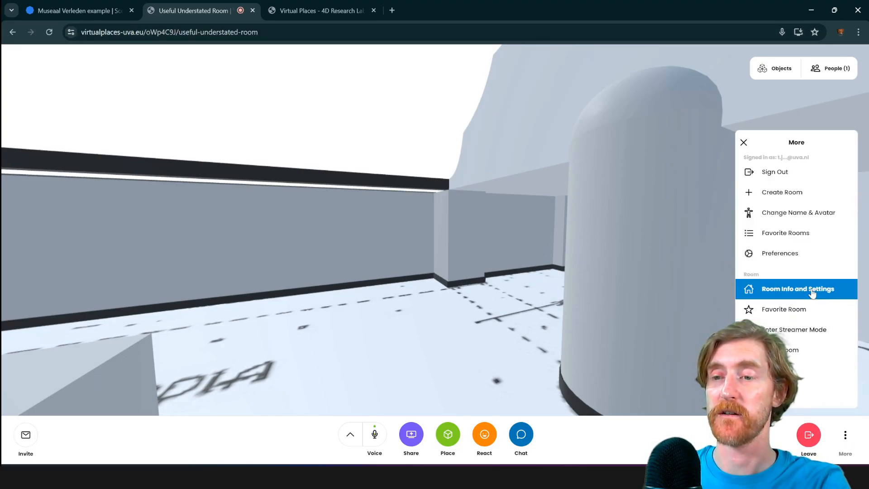
pyautogui.click(787, 290)
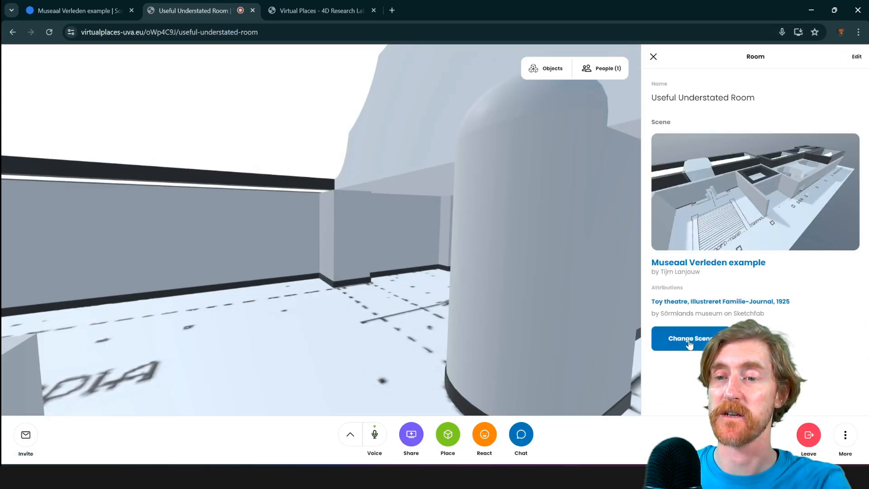
pyautogui.click(855, 58)
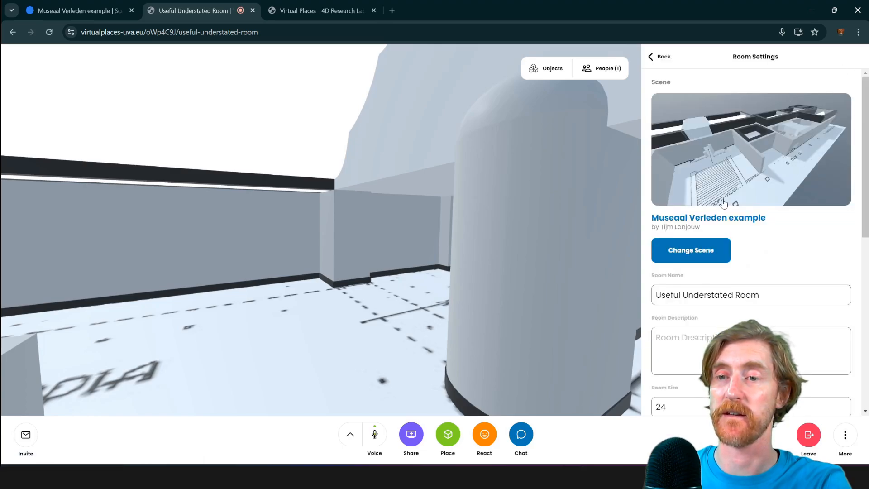
pyautogui.tripleClick(731, 297)
pyautogui.write('Museaal Verleden')
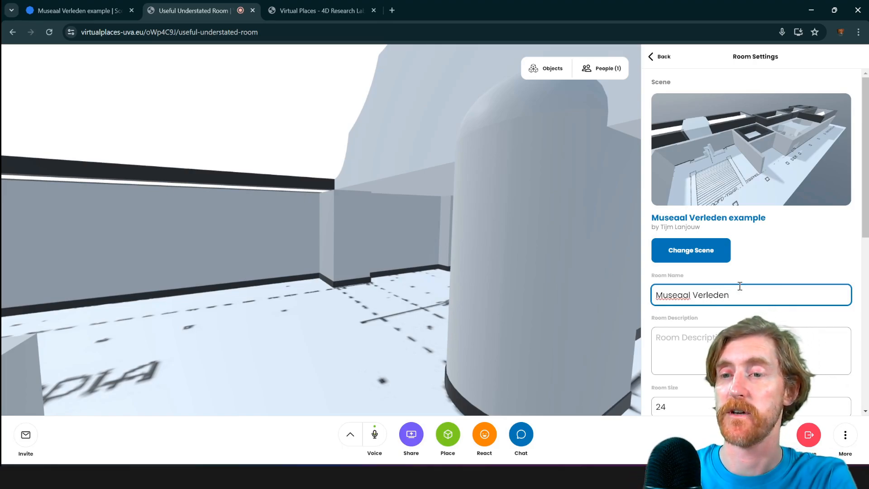
pyautogui.scroll(-10, 702, 401)
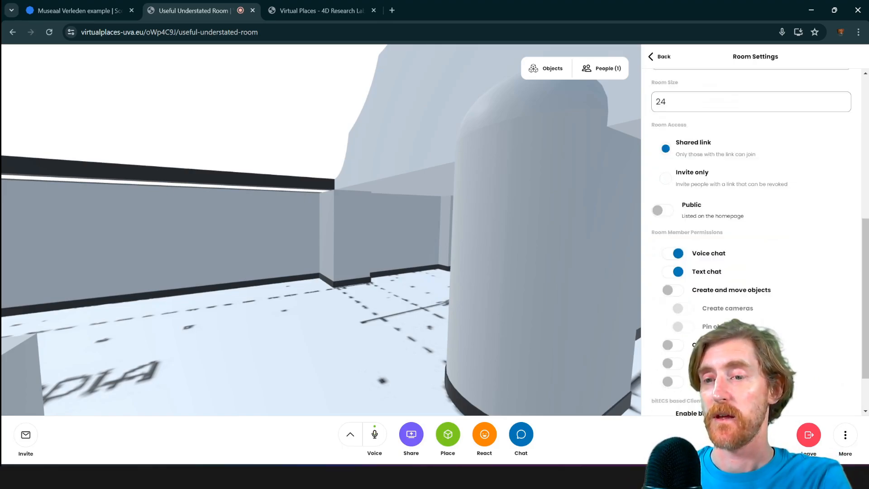
pyautogui.click(702, 401)
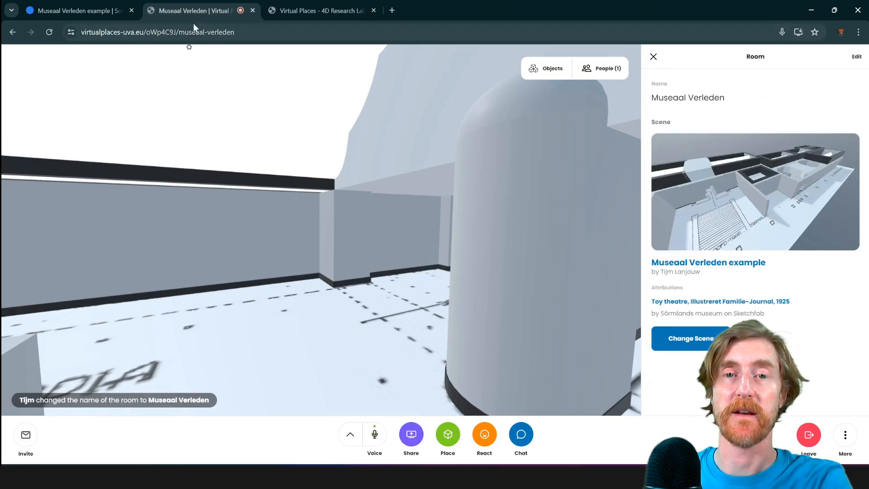
pyautogui.click(250, 32)
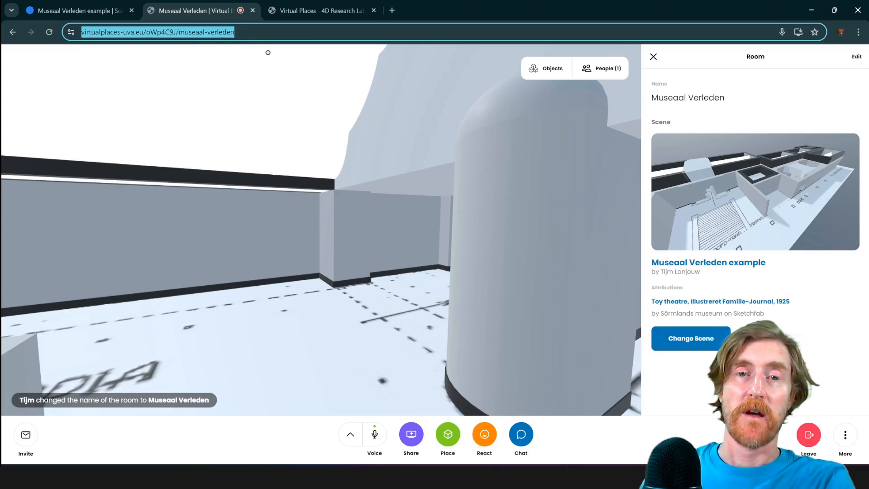
# Switch to the Spoke project, dismiss the earlier publishing notice, and save and republish the scene under the name "Museaal Verleden example"
pyautogui.click(100, 11)
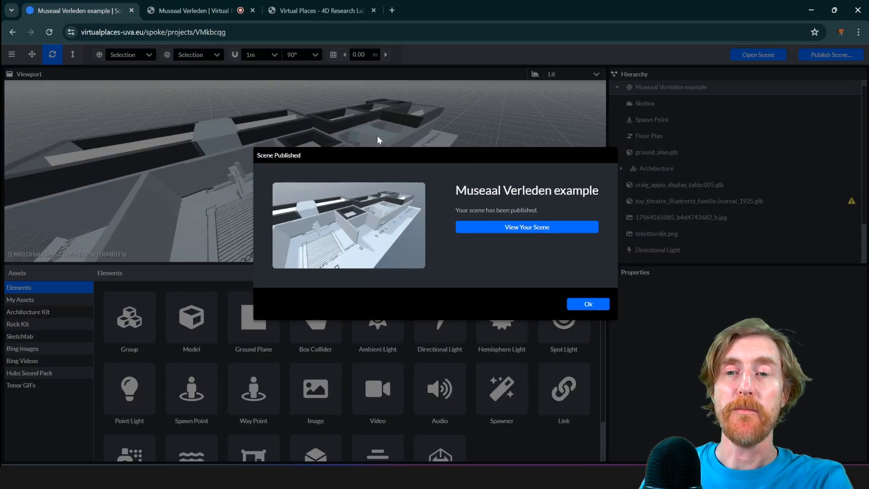
pyautogui.click(588, 305)
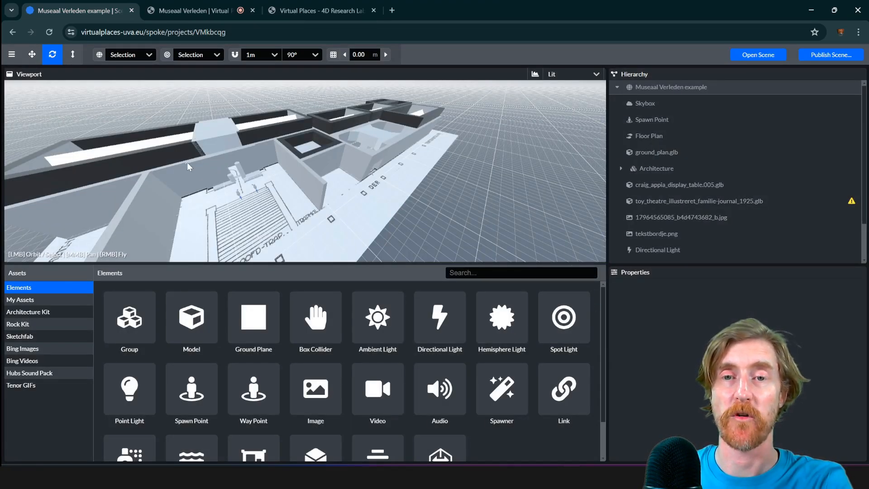
pyautogui.moveTo(187, 166); pyautogui.dragTo(361, 177)
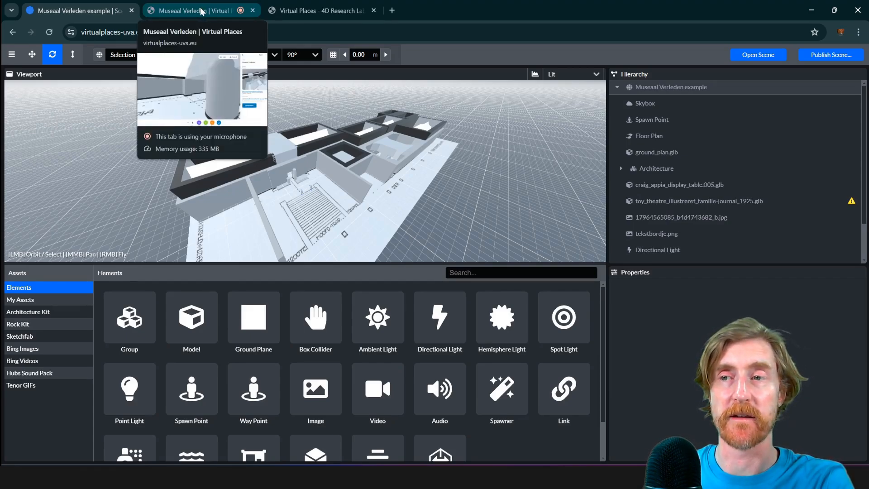
pyautogui.click(824, 56)
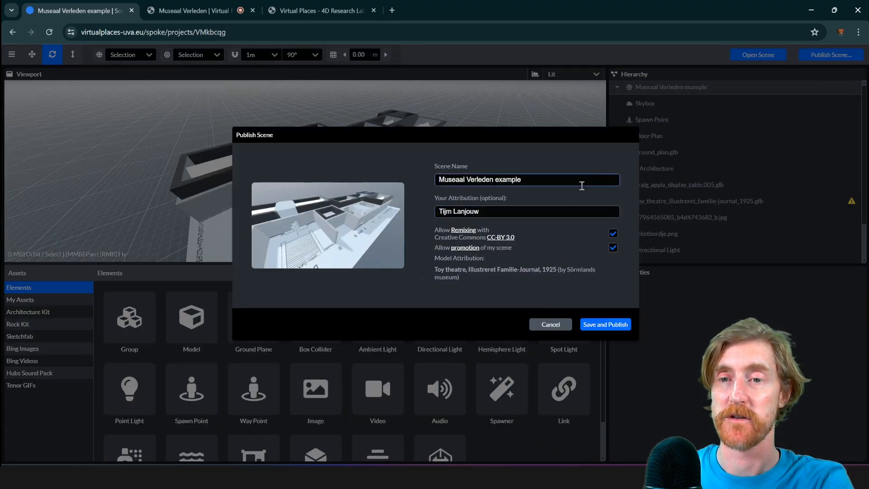
pyautogui.click(596, 322)
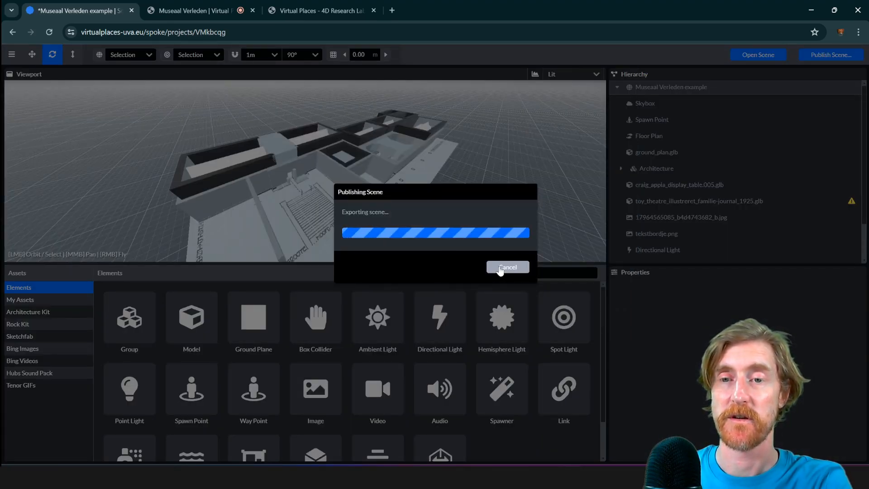
pyautogui.click(554, 380)
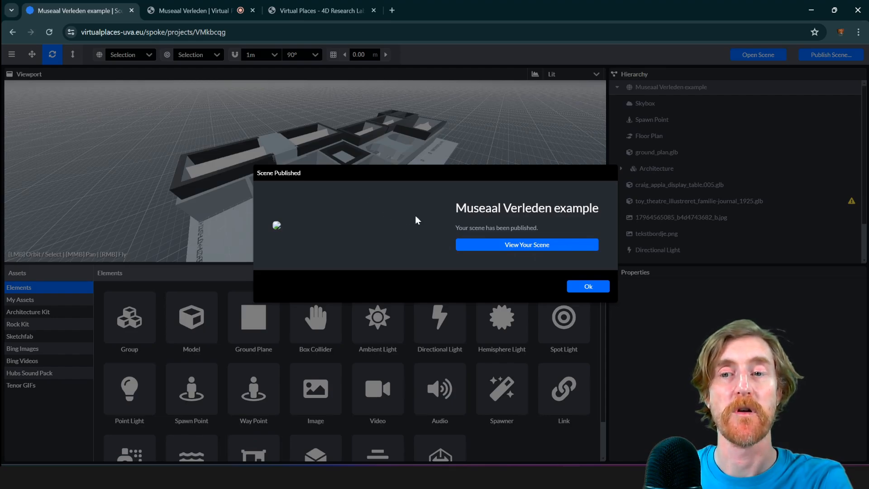
# Check the "Museaal Verleden" room and its web address in the other browser tab, and return to the Spoke project
pyautogui.click(178, 11)
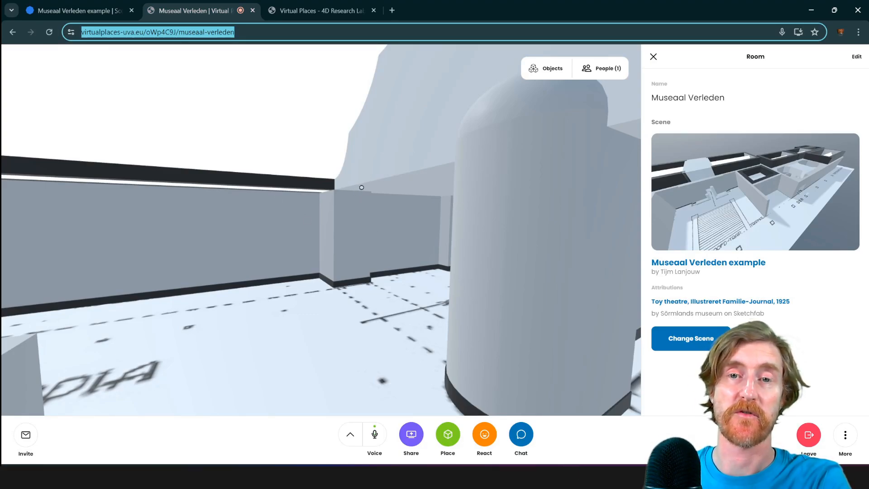
pyautogui.moveTo(356, 189)
pyautogui.mouseDown()
pyautogui.moveTo(414, 192)
pyautogui.moveTo(329, 175)
pyautogui.moveTo(350, 184)
pyautogui.moveTo(349, 177)
pyautogui.mouseUp()
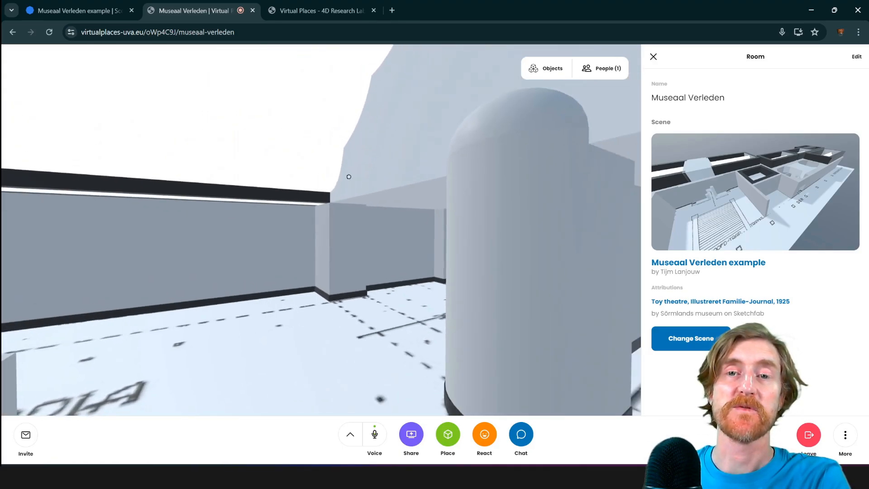
pyautogui.click(259, 30)
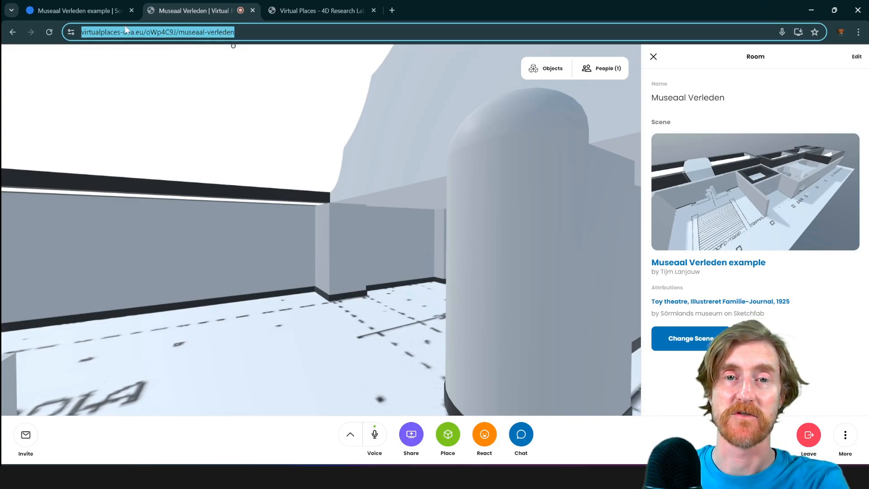
pyautogui.click(75, 11)
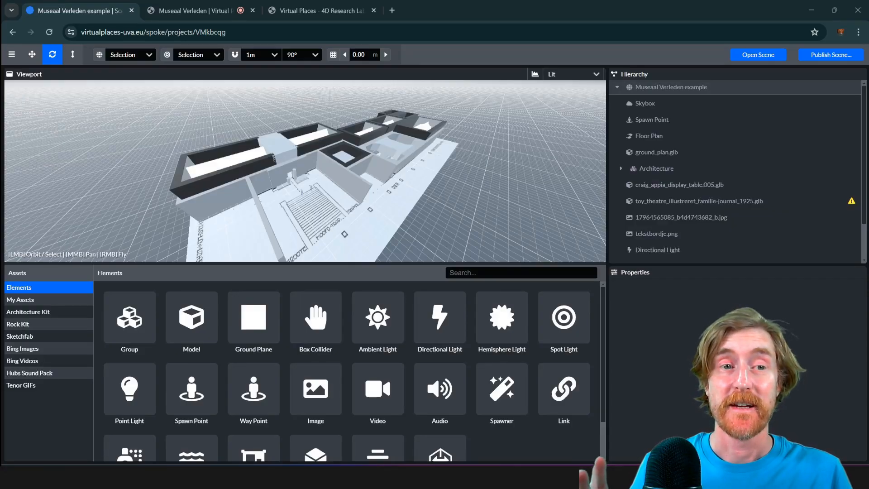